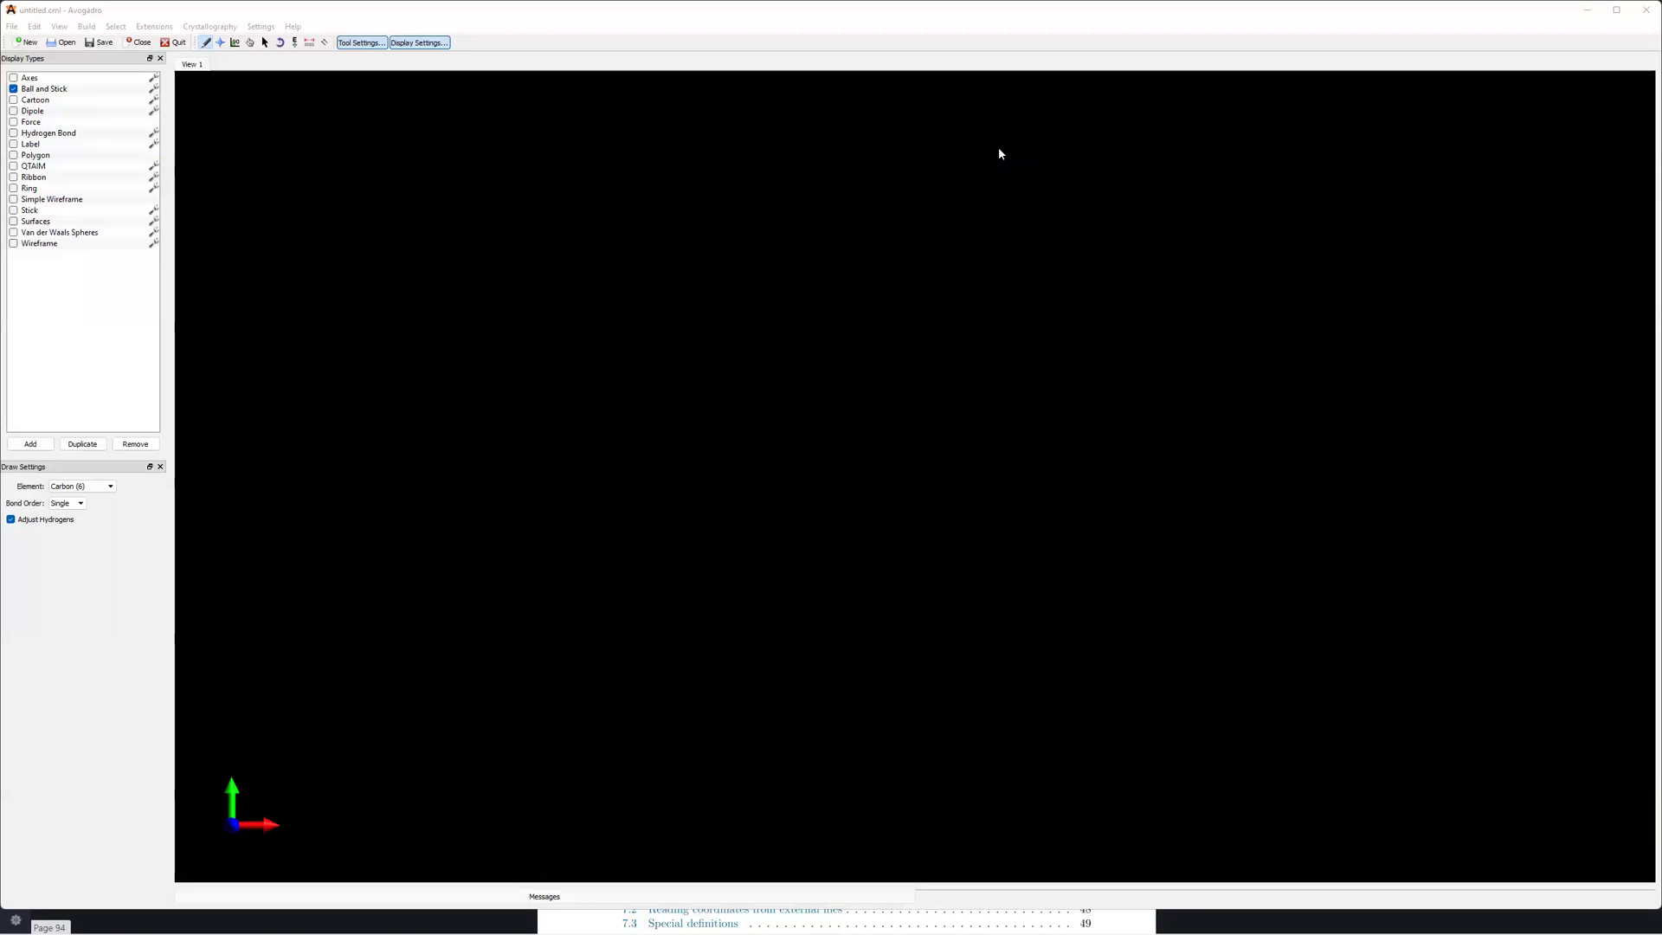
Maximize the Avogadro window so the empty molecule view fills the screen
{"action": "left_click", "coordinate": [1614, 11]}
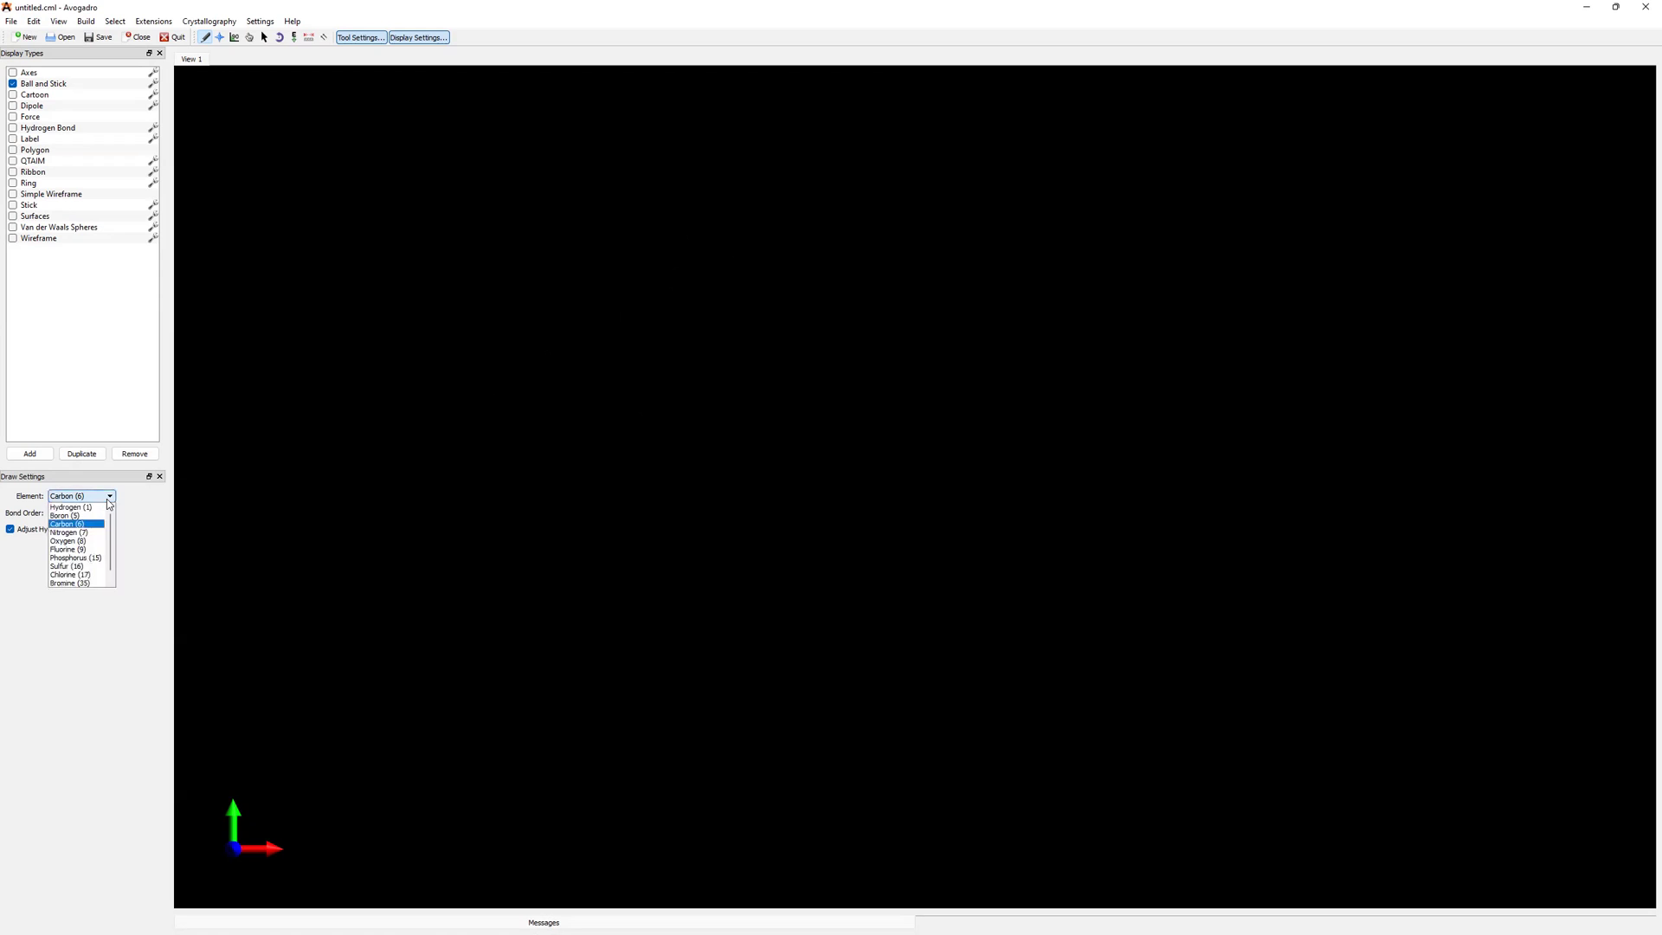
Place an Oxygen (8) atom to build water, then briefly auto-optimize it with UFF
{"action": "left_click", "coordinate": [85, 542]}
{"action": "left_click", "coordinate": [679, 337]}
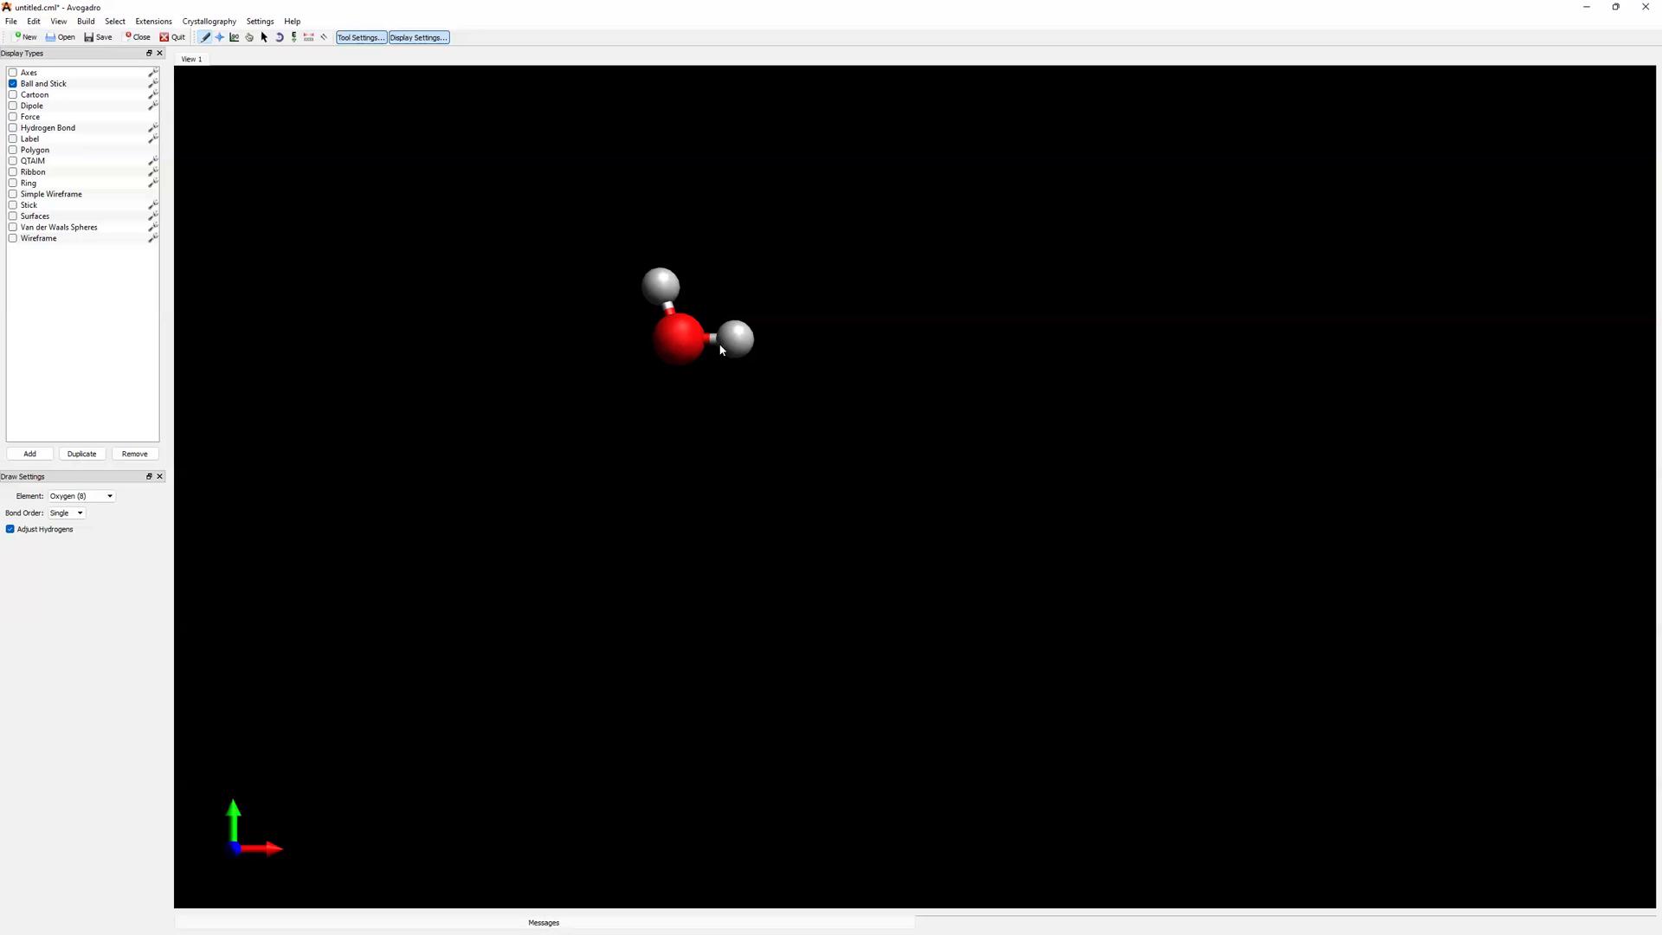
{"action": "left_click", "coordinate": [294, 38]}
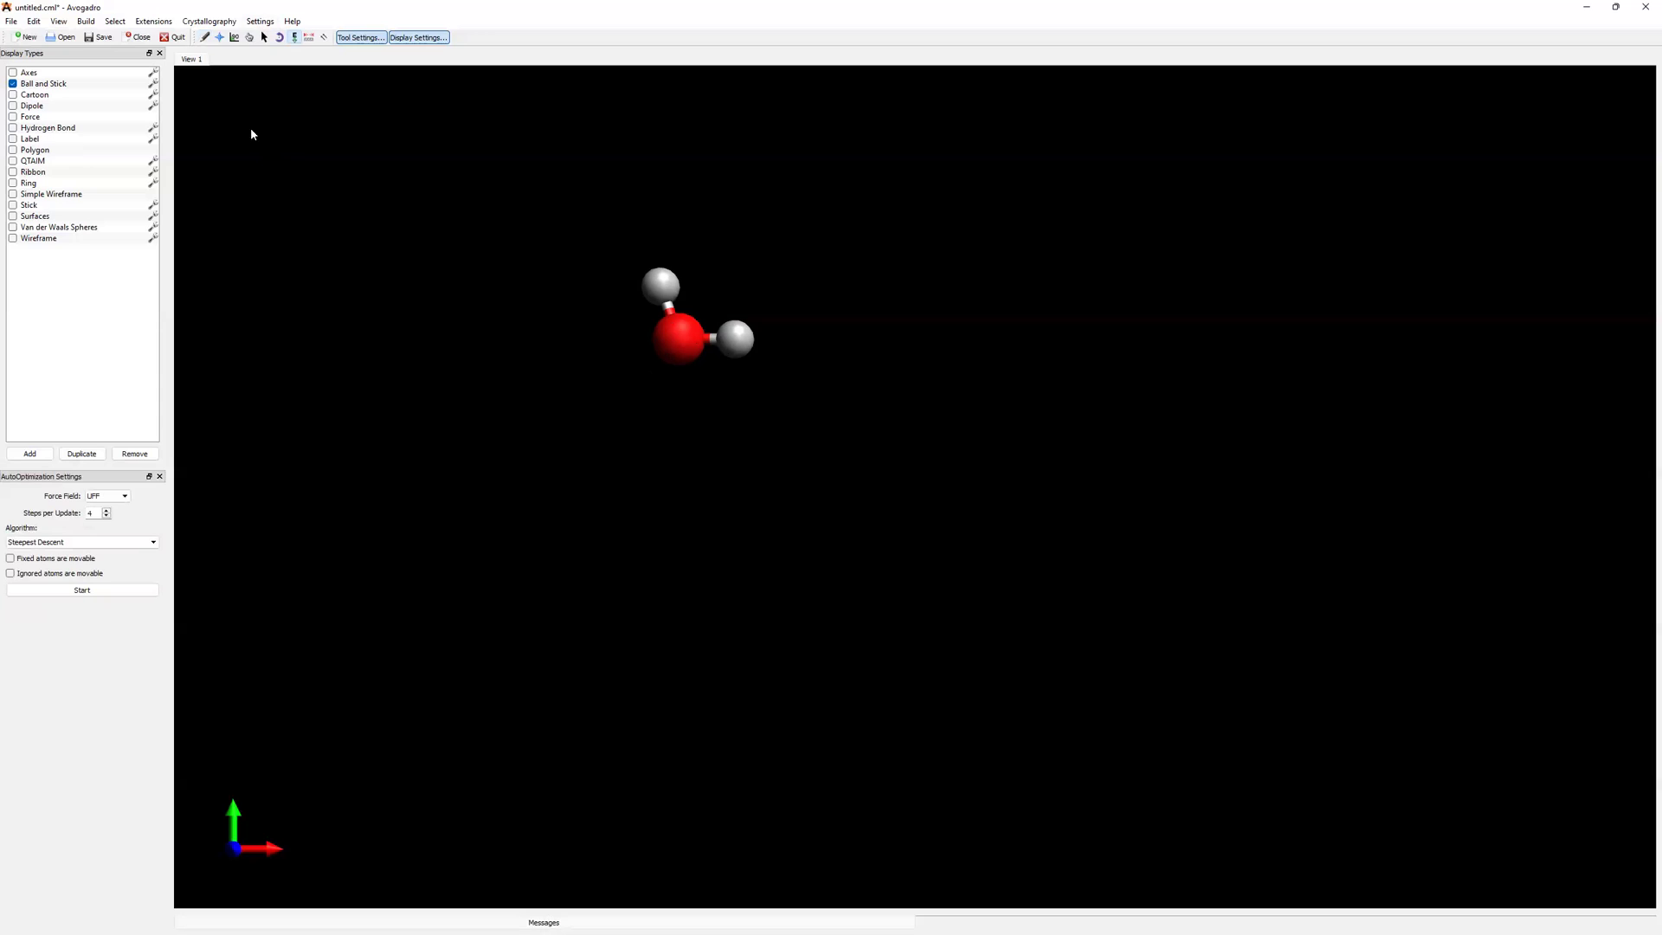
{"action": "left_click", "coordinate": [128, 594]}
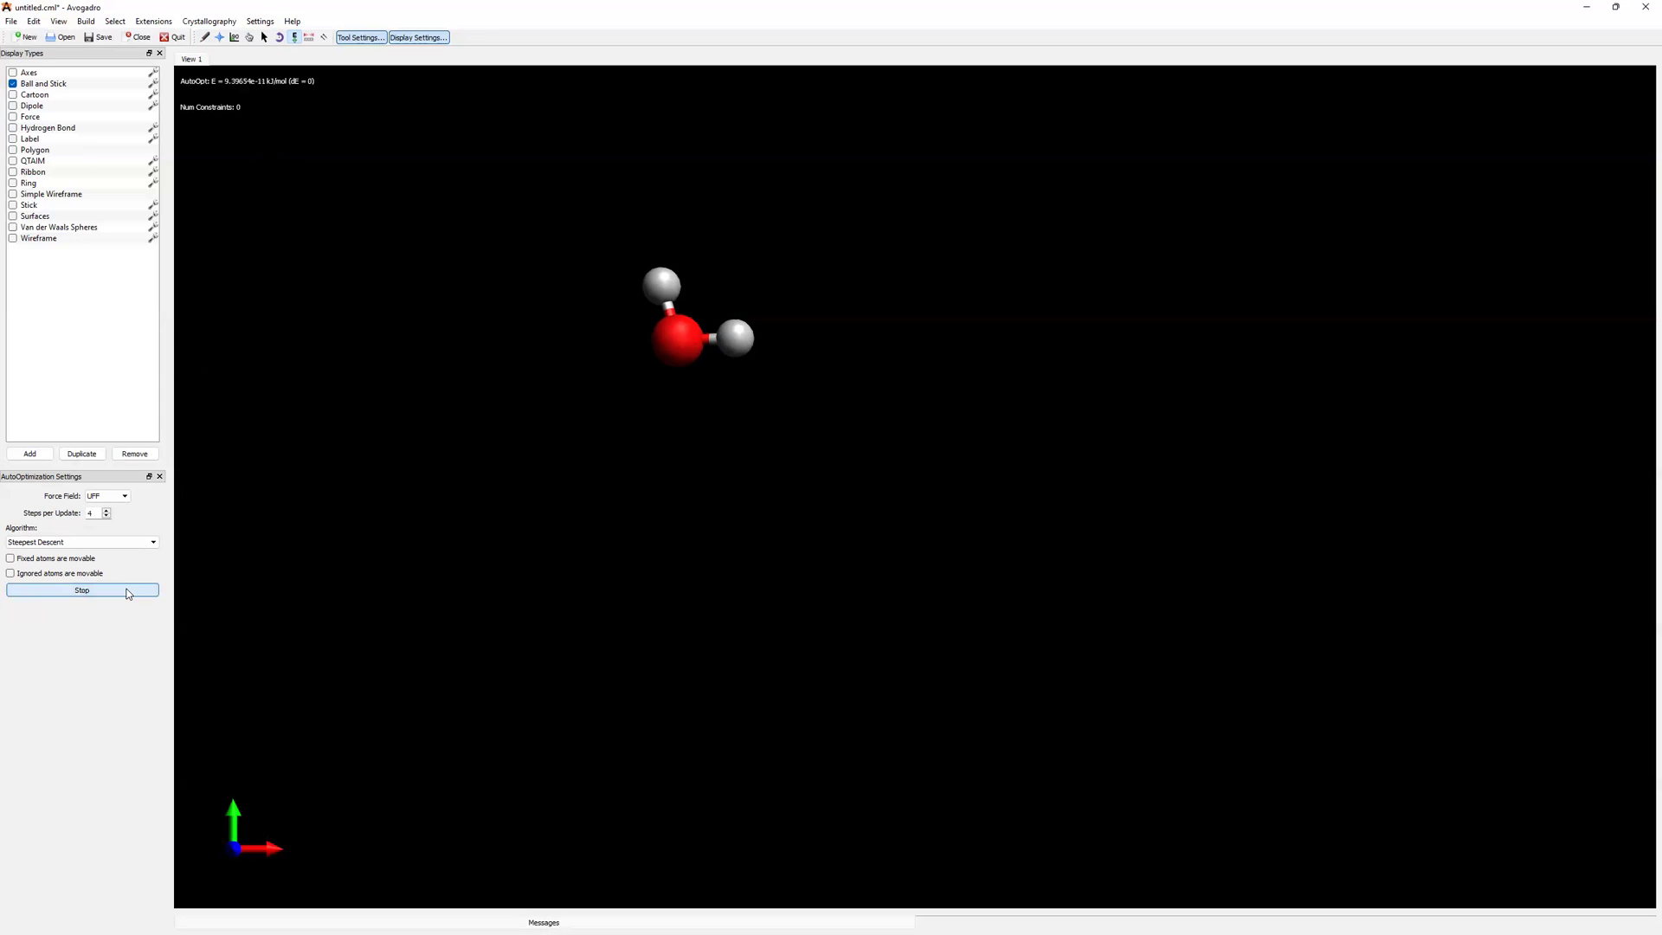
{"action": "left_click", "coordinate": [128, 594]}
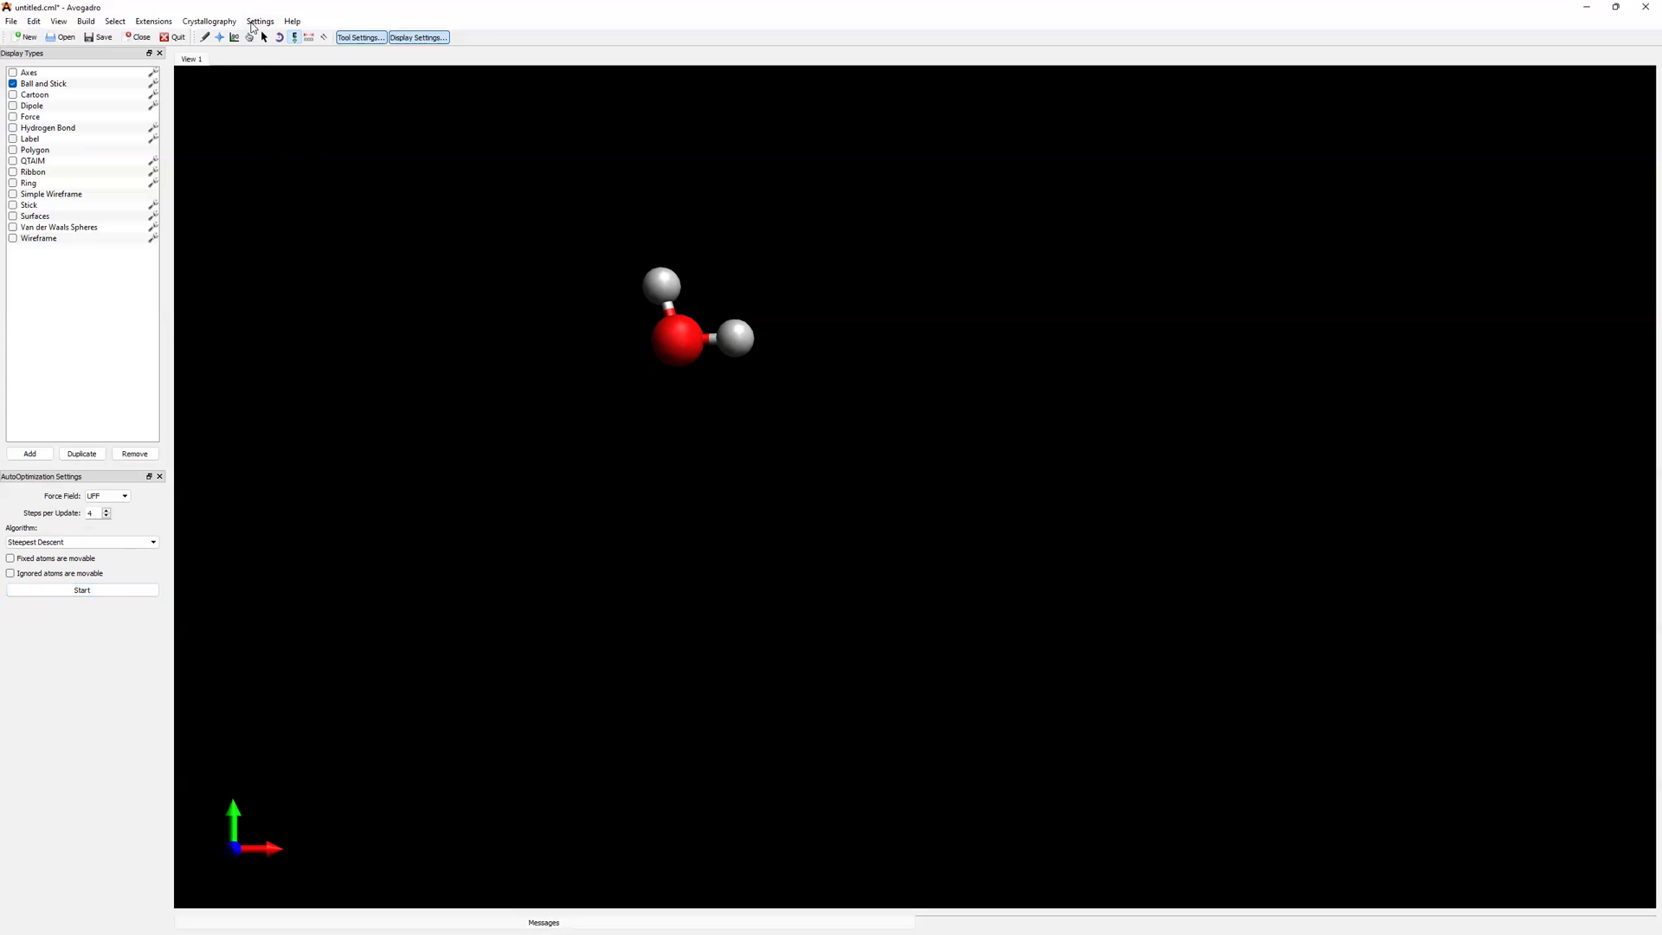
Open the ORCA input generator from Extensions > Orca > Generate Orca Input
{"action": "left_click", "coordinate": [205, 25]}
{"action": "mouse_move", "coordinate": [150, 32]}
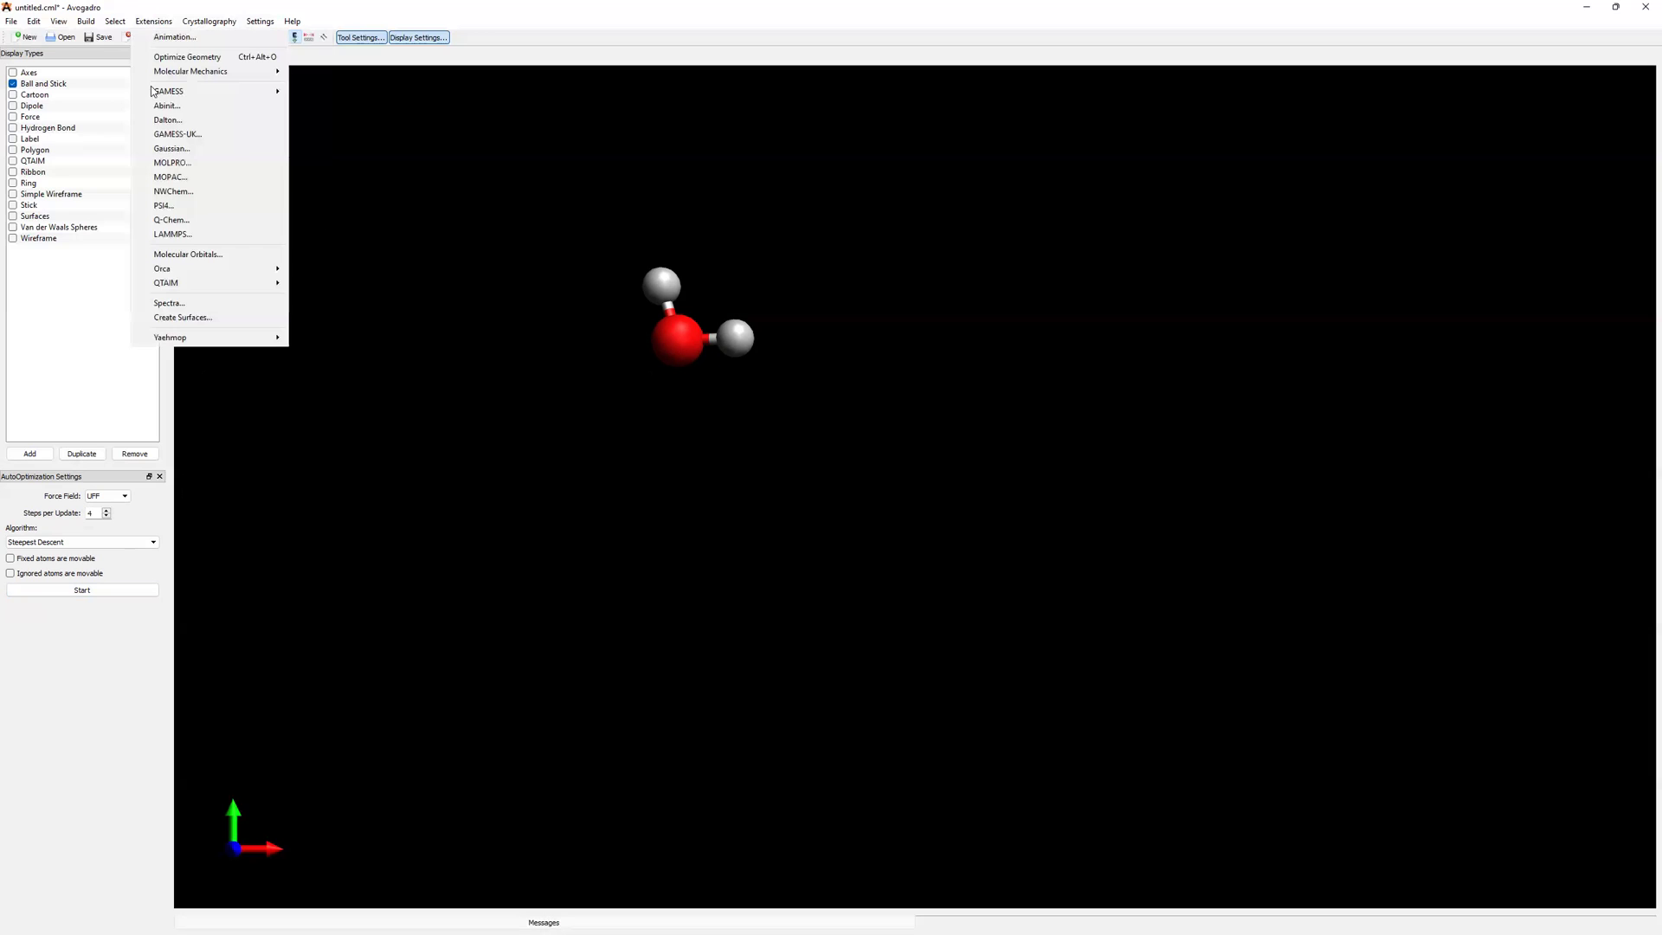
{"action": "mouse_move", "coordinate": [209, 269]}
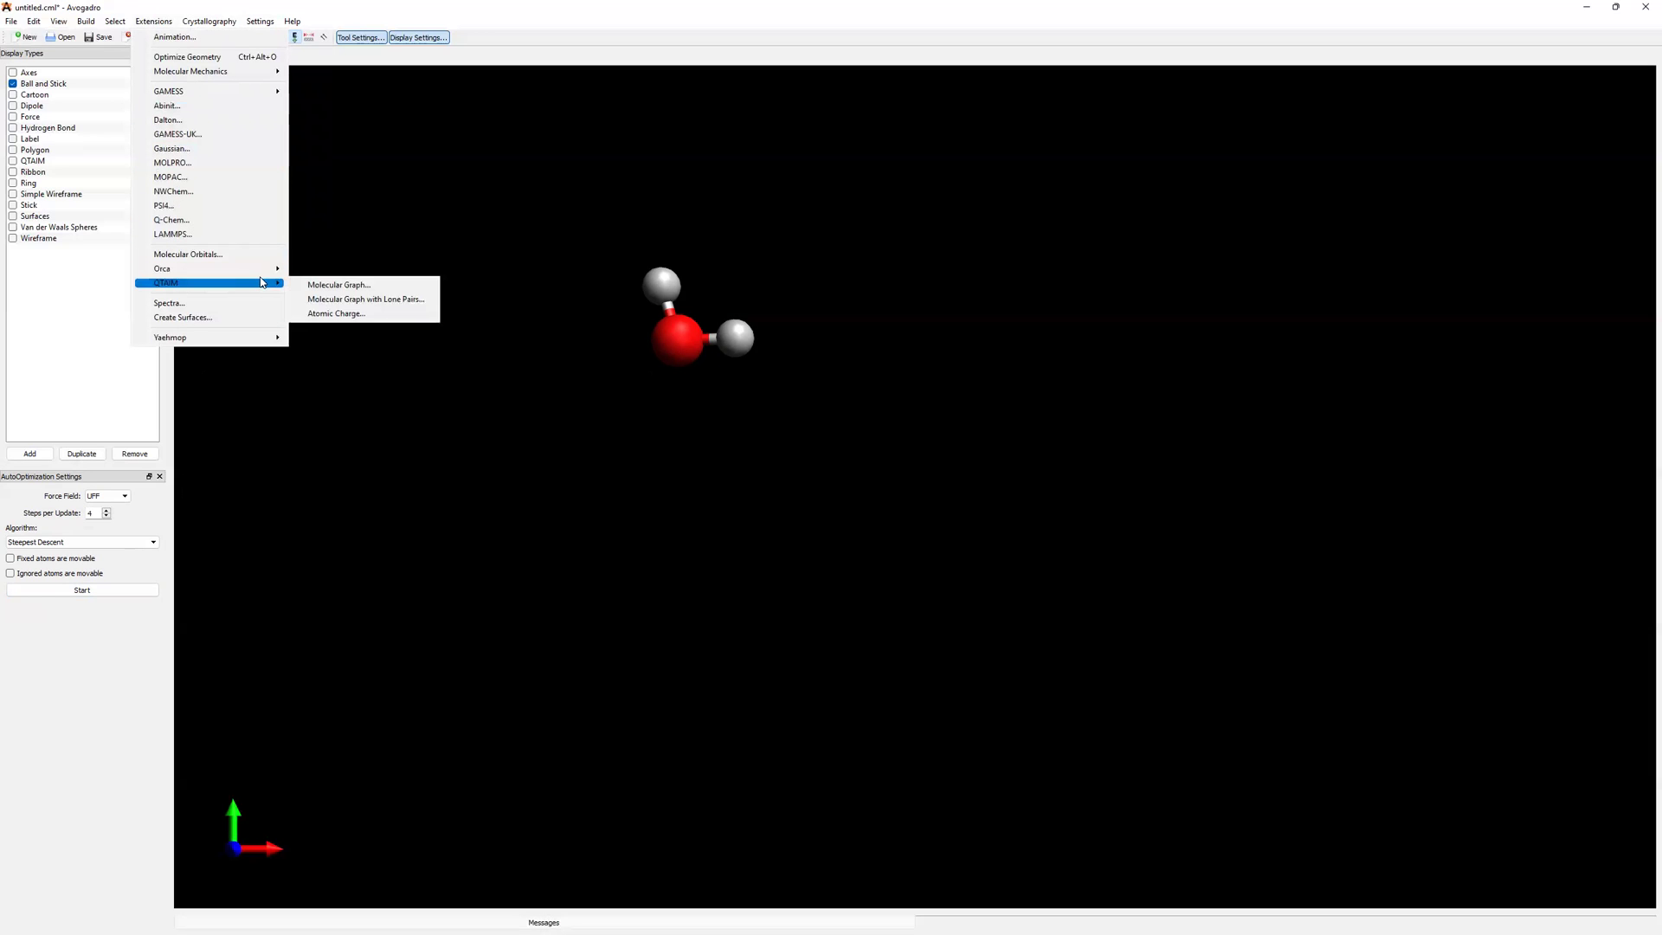
{"action": "left_click", "coordinate": [303, 271]}
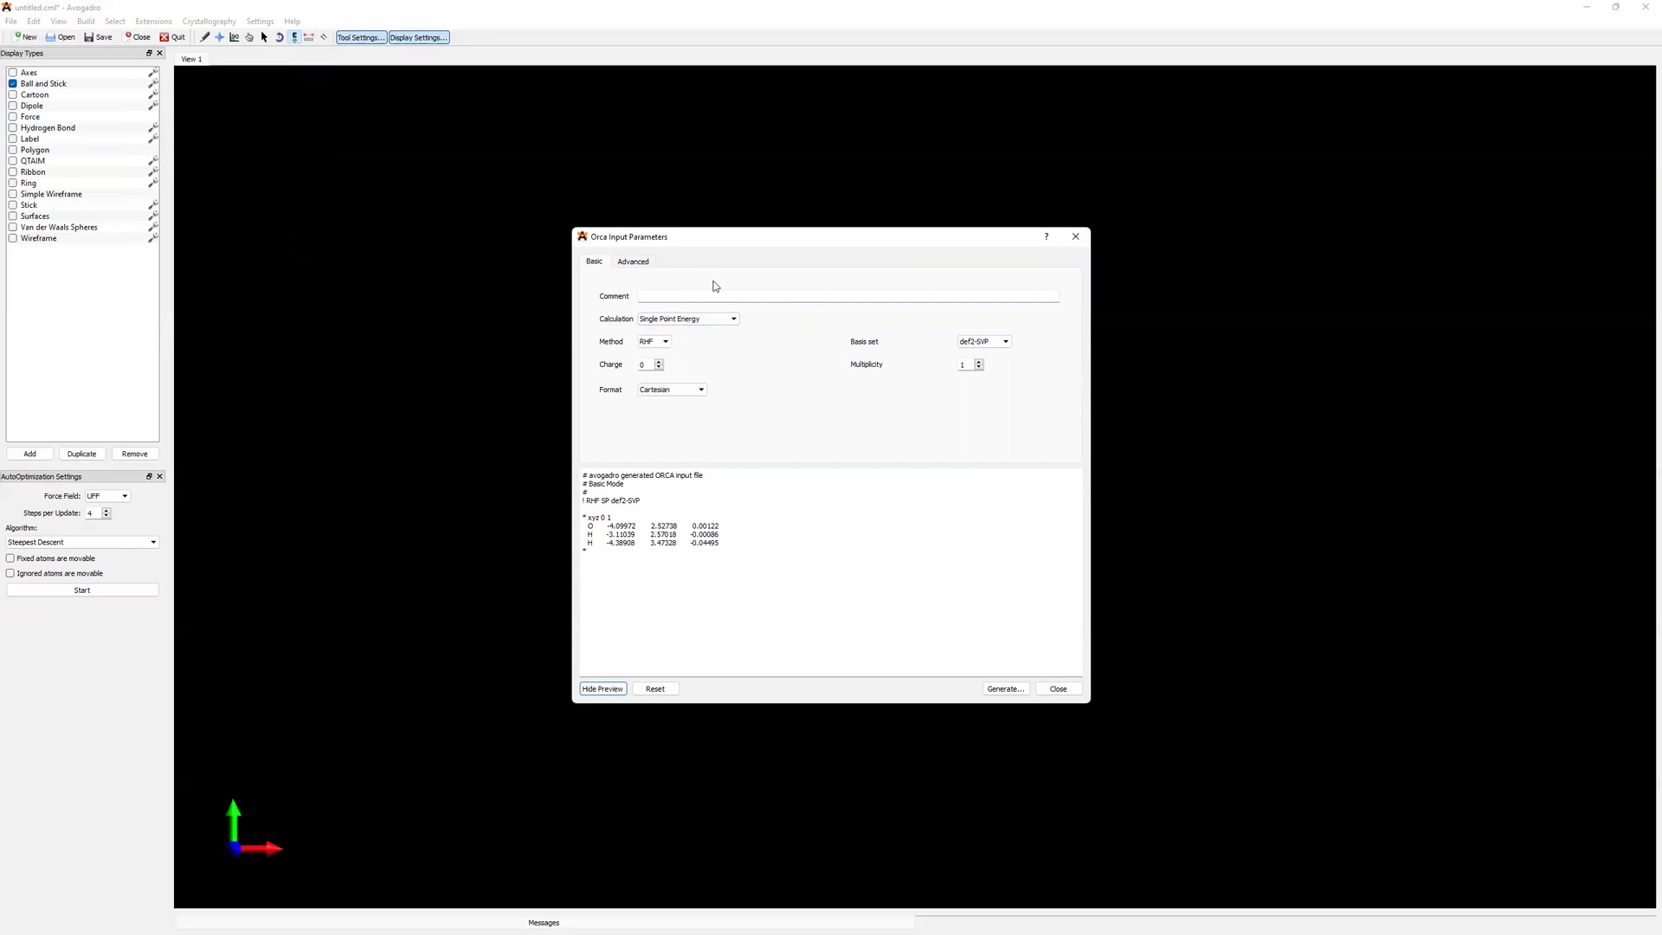
Browse the Advanced tab's Control, SCF and Basis Set settings pages
{"action": "left_click", "coordinate": [623, 264]}
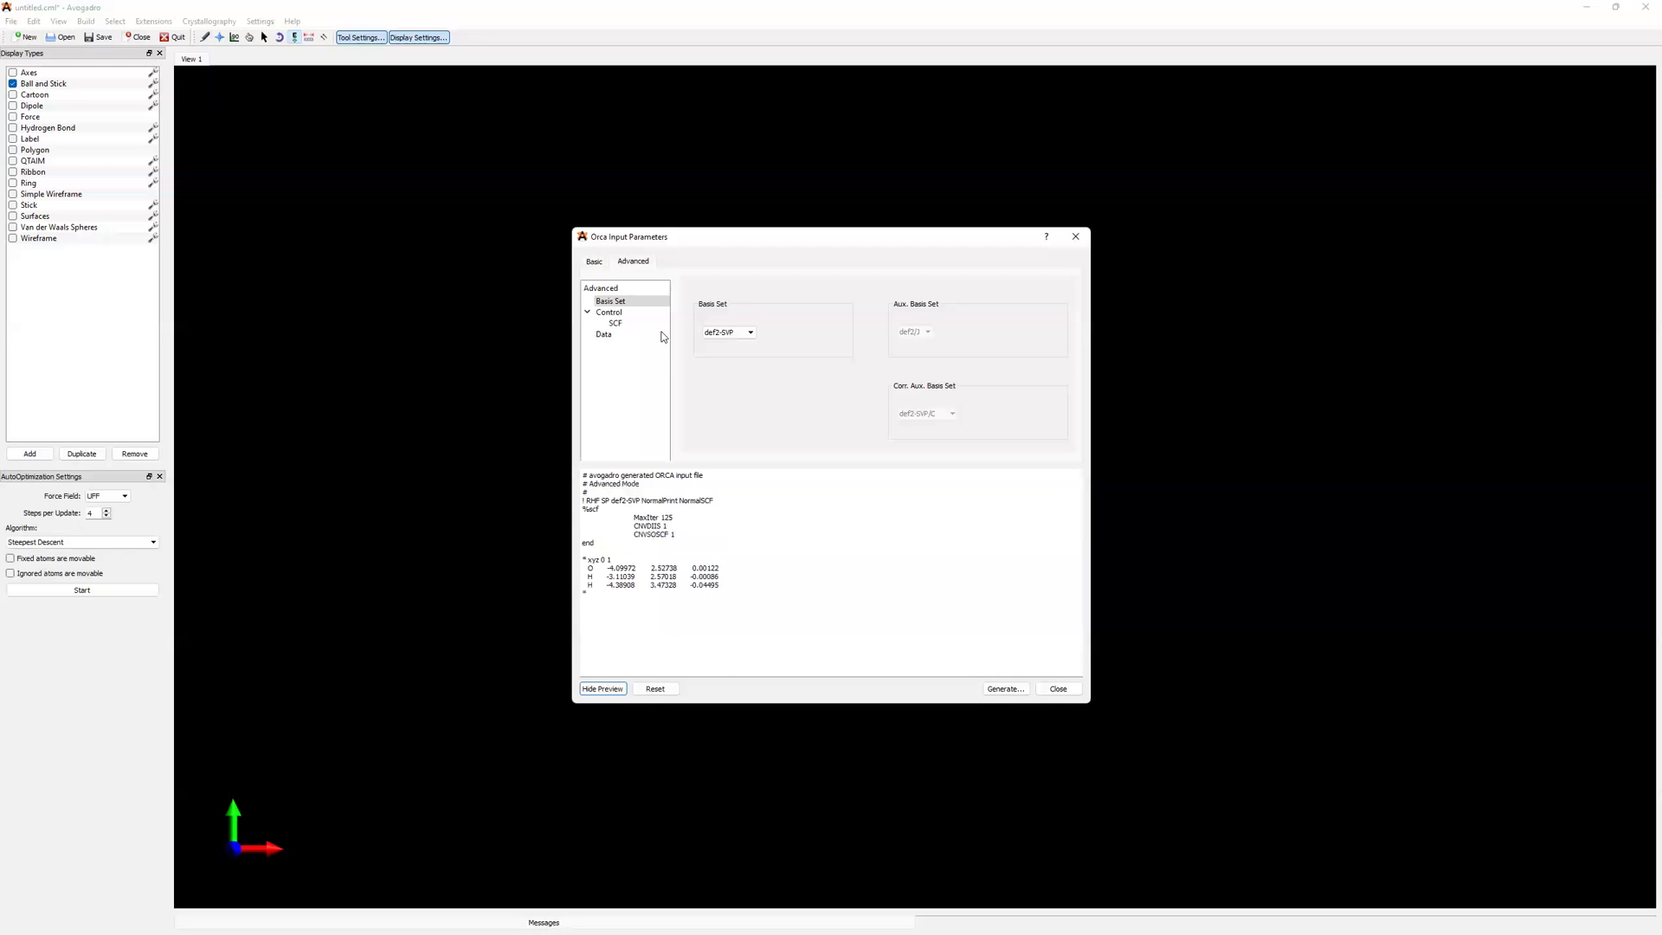
{"action": "left_click", "coordinate": [629, 313]}
{"action": "left_click", "coordinate": [631, 322]}
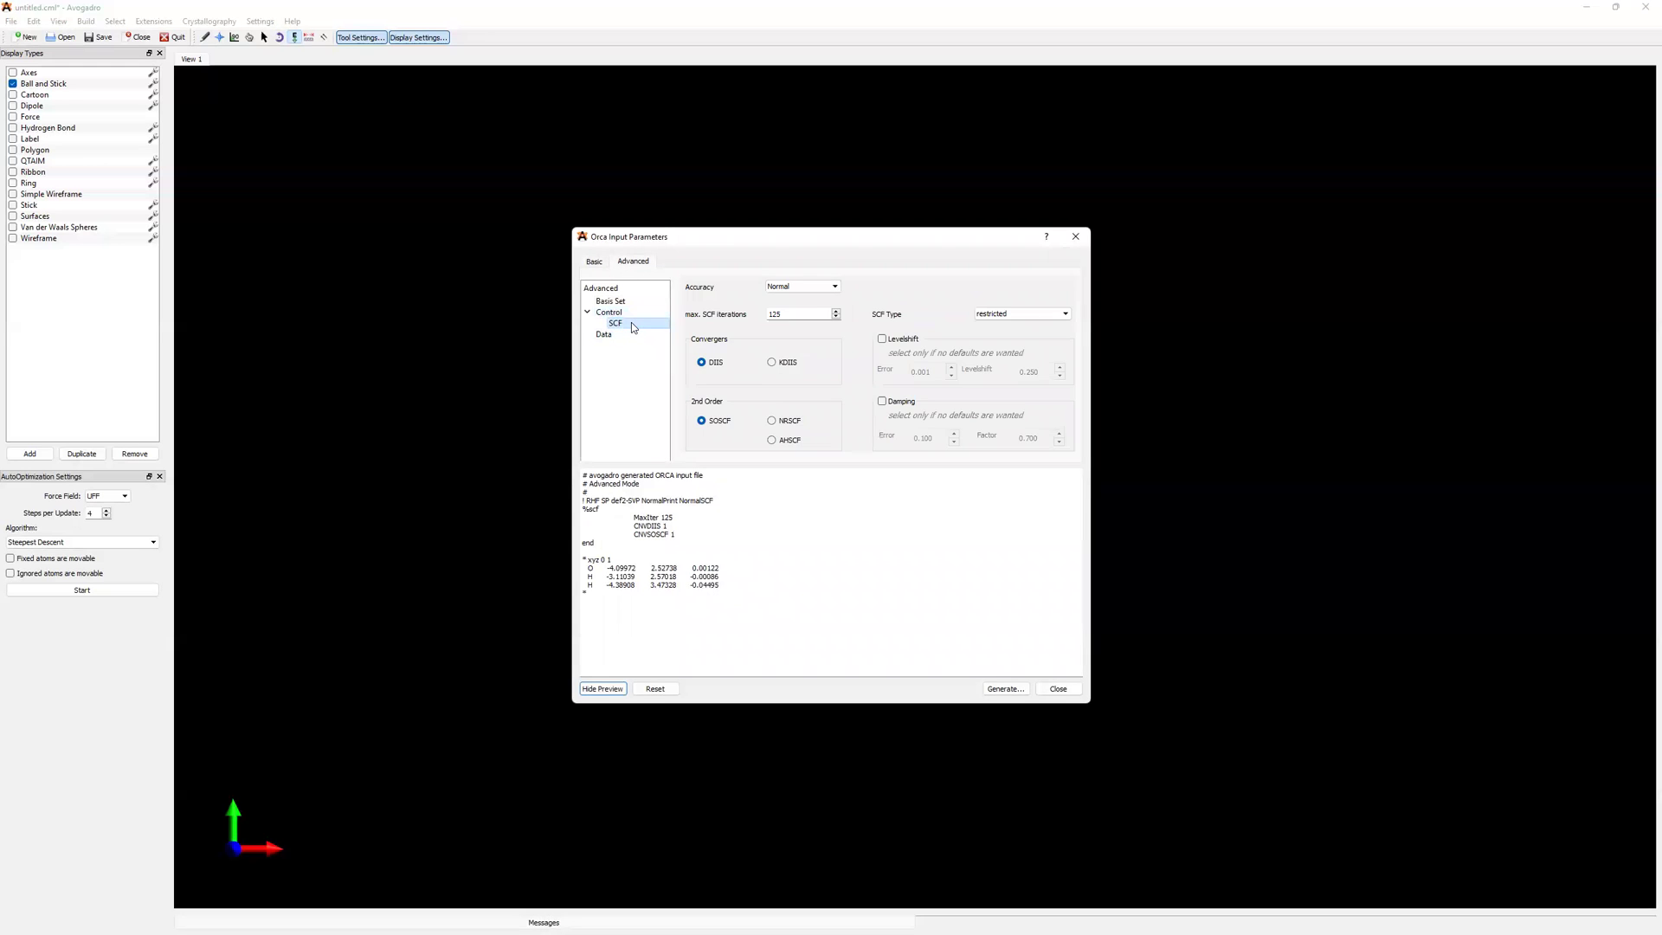
{"action": "left_click", "coordinate": [623, 300]}
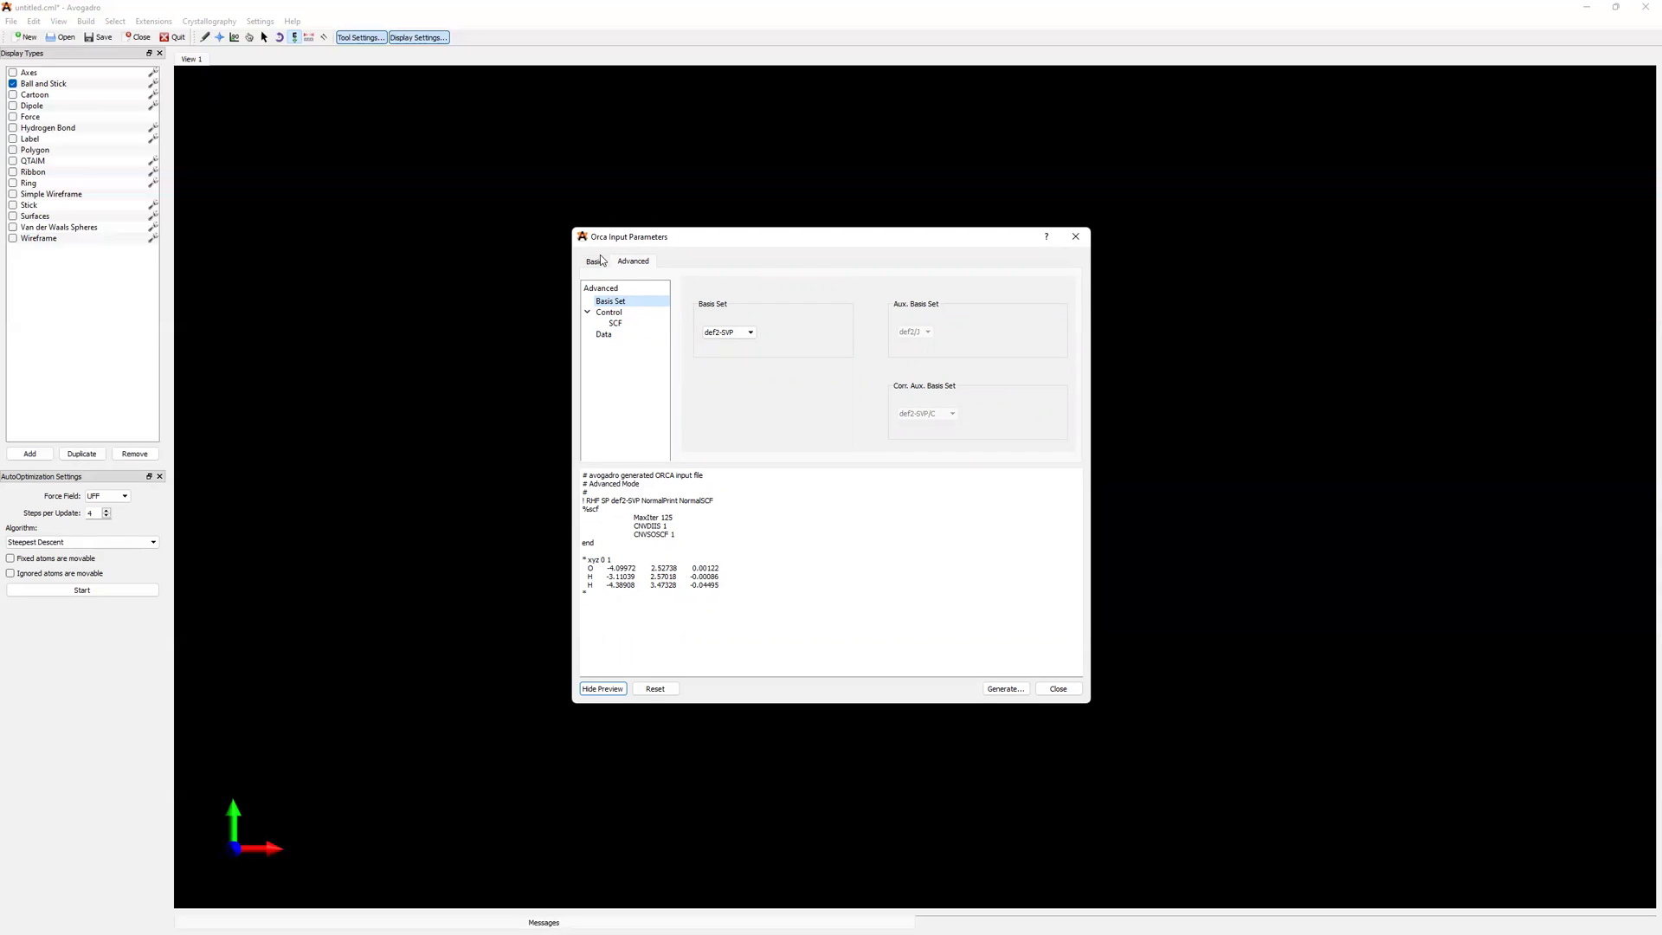
Set the Basic tab's Calculation to Geometry Optimization and check the coordinate block in the preview
{"action": "left_click", "coordinate": [597, 260]}
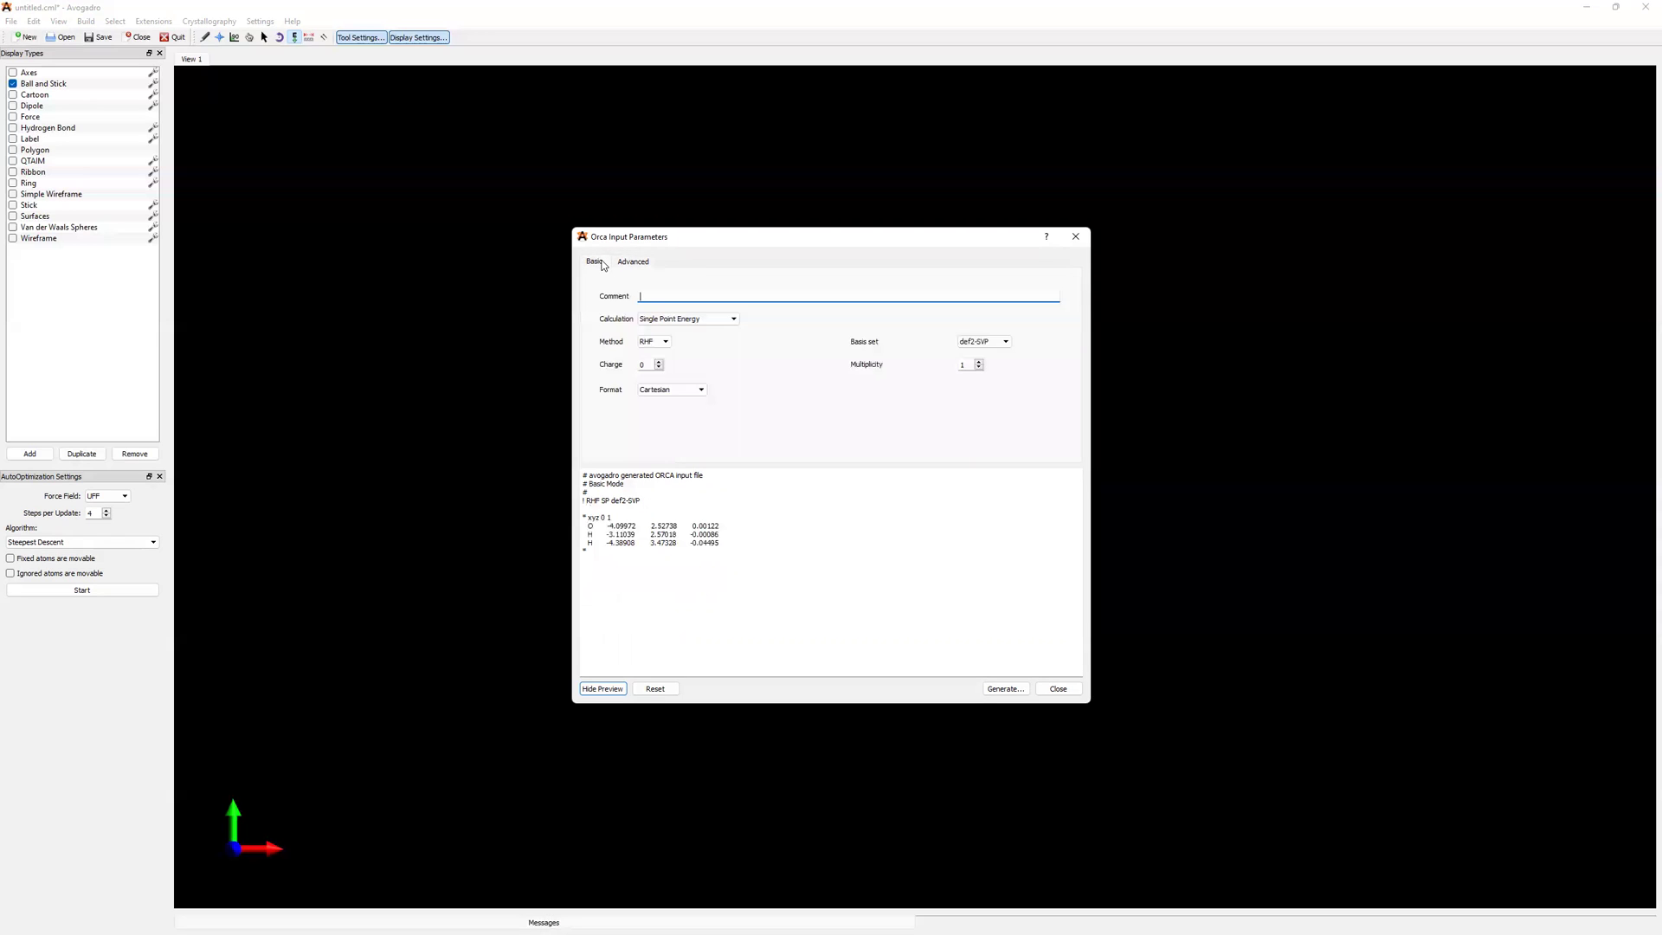
{"action": "left_click", "coordinate": [697, 321]}
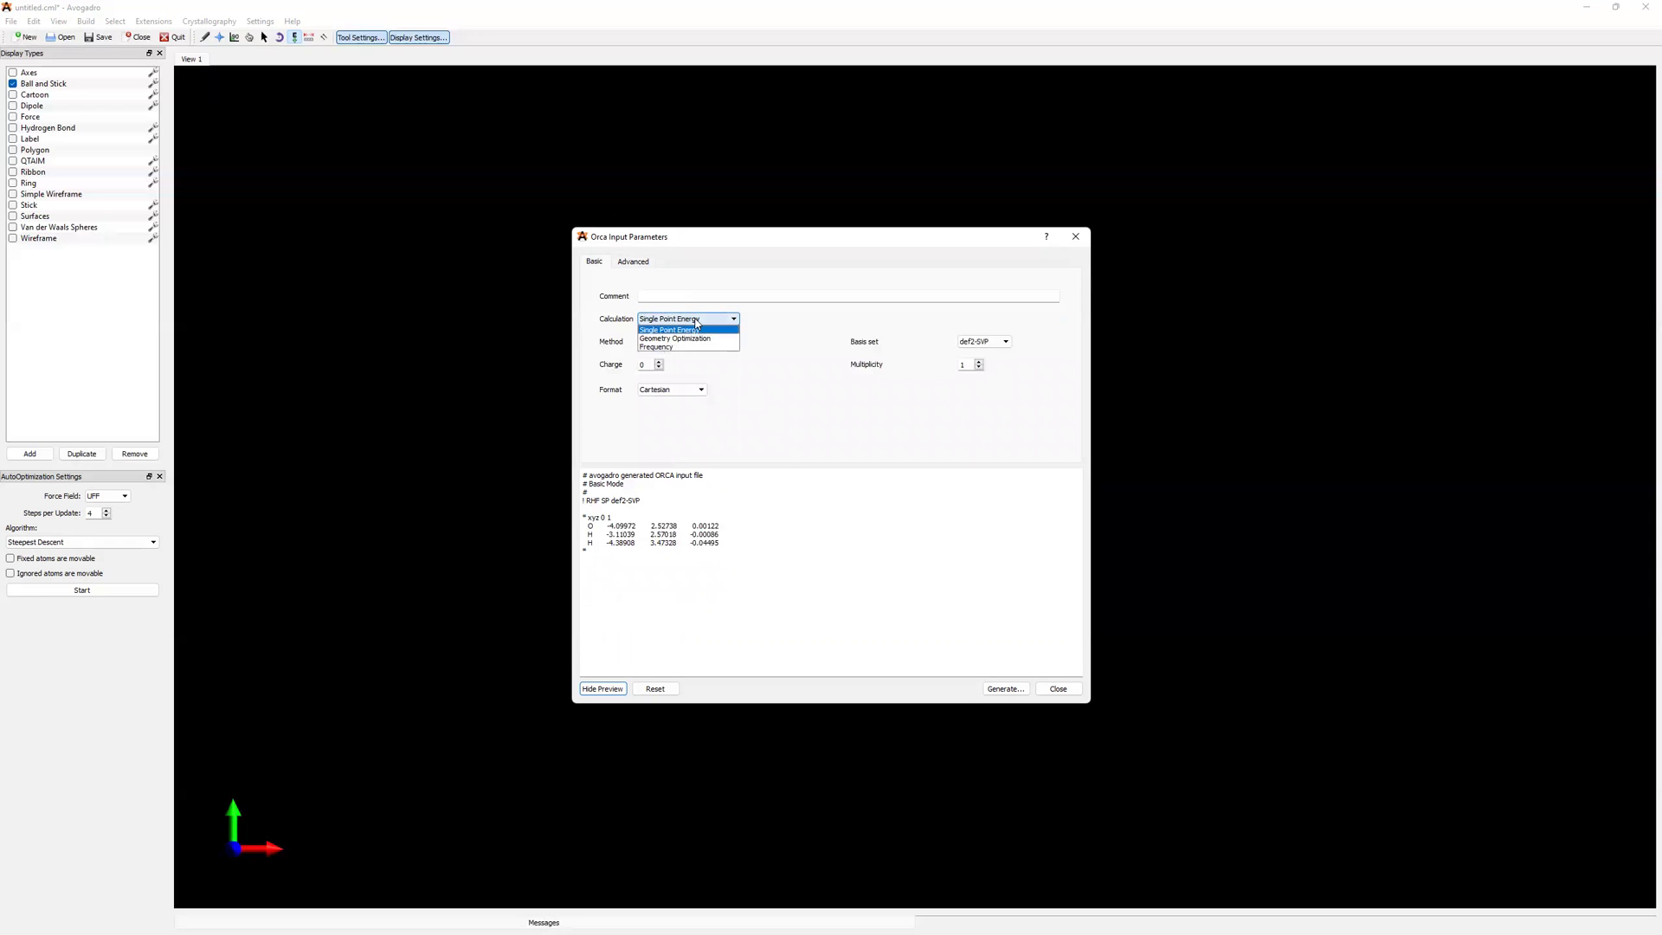
{"action": "left_click", "coordinate": [695, 338]}
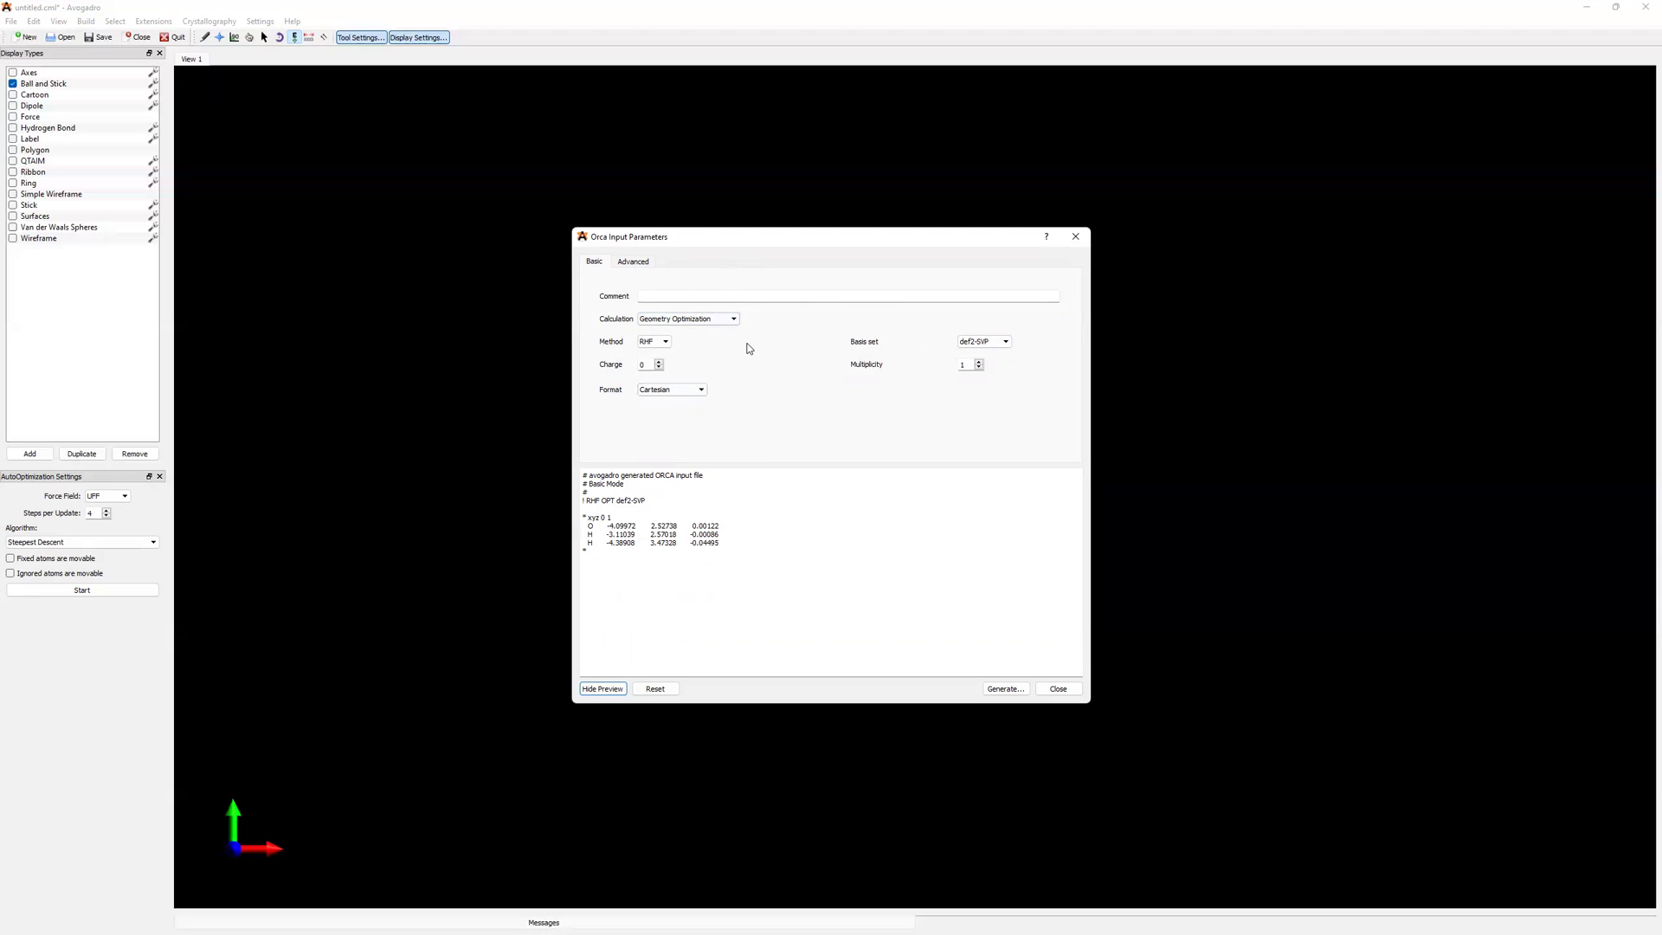
{"action": "left_click_drag", "start_coordinate": [731, 509], "coordinate": [718, 583]}
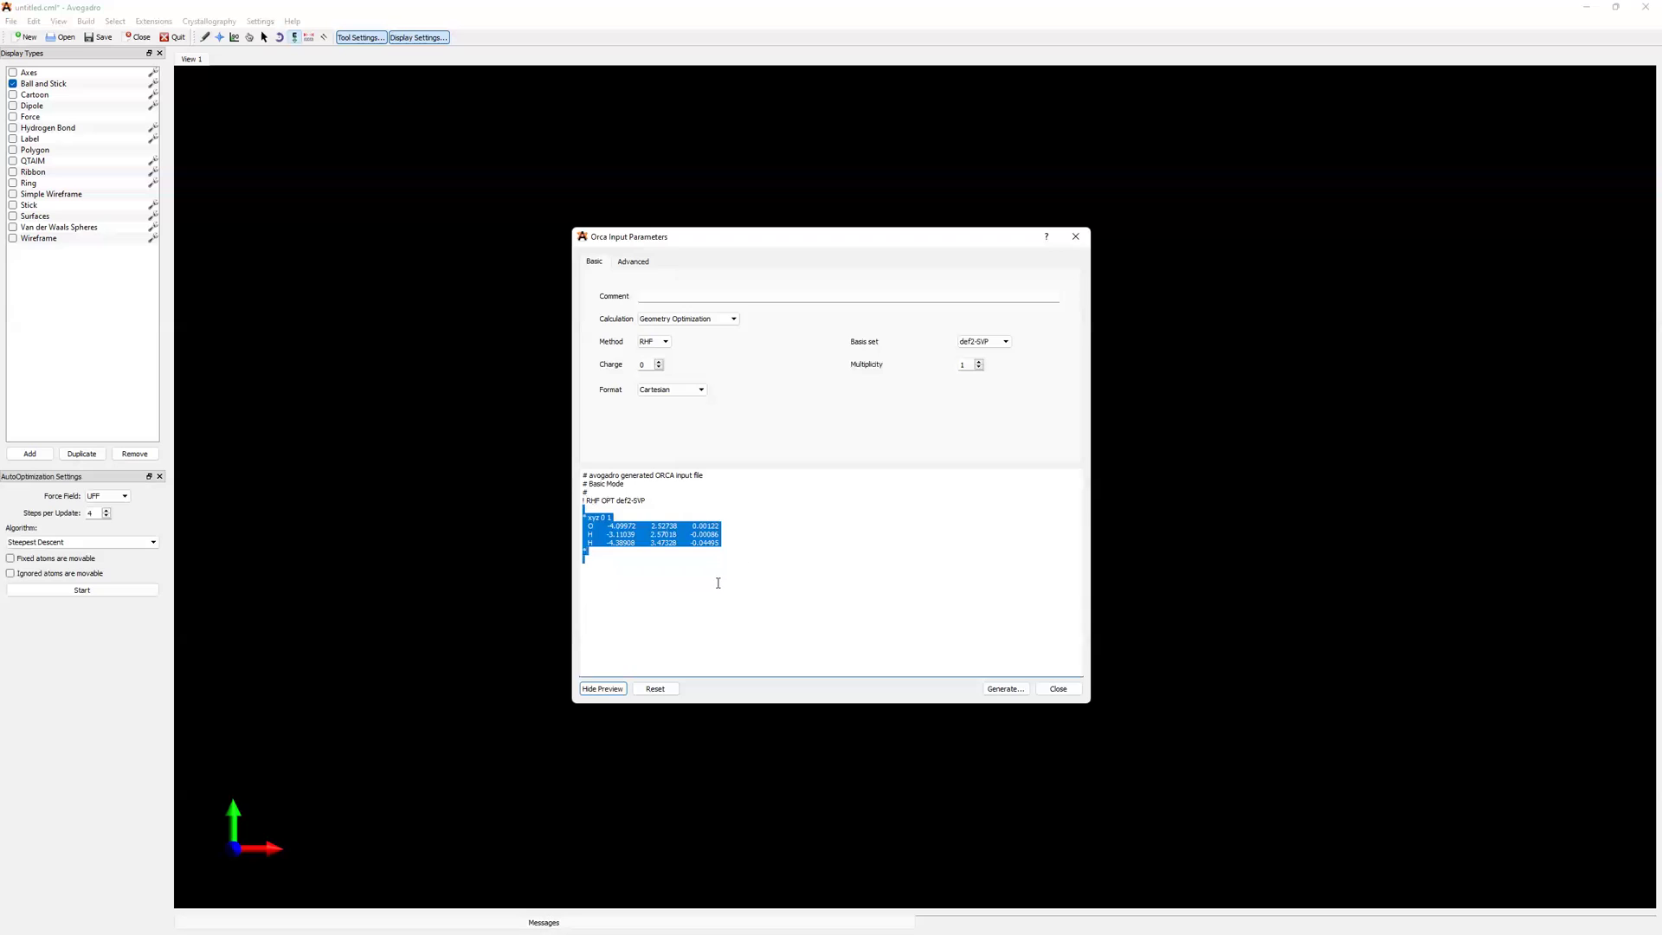
{"action": "left_click", "coordinate": [728, 520]}
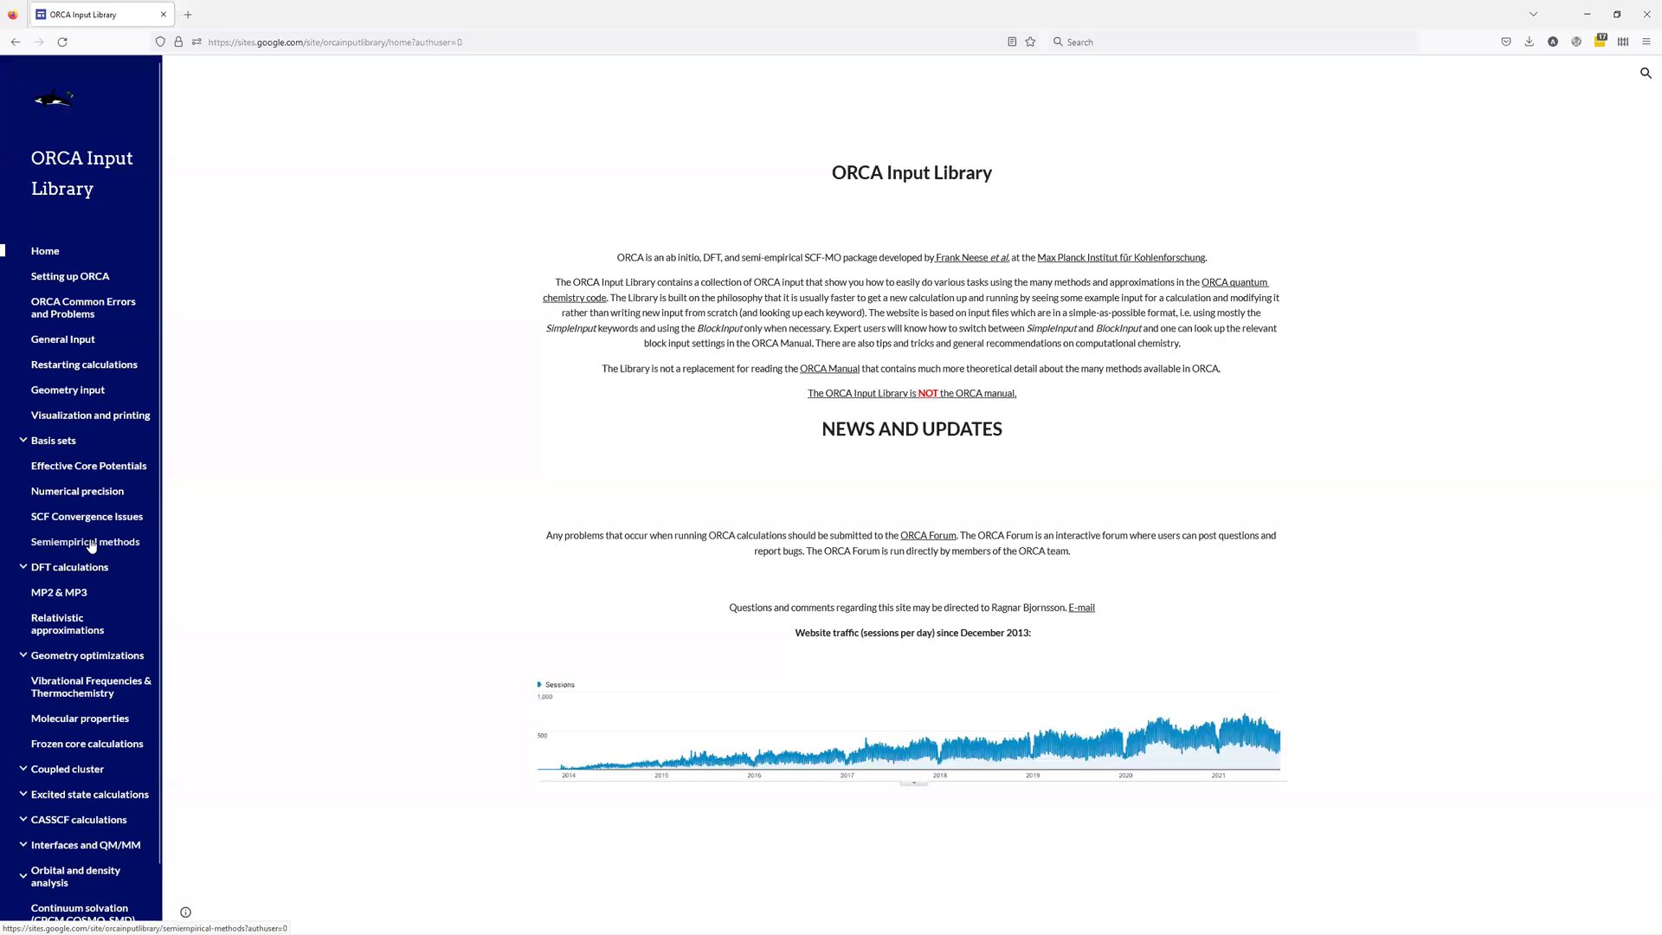
Navigate the ORCA Input Library sidebar to the Visualization and printing page
{"action": "left_click", "coordinate": [115, 597]}
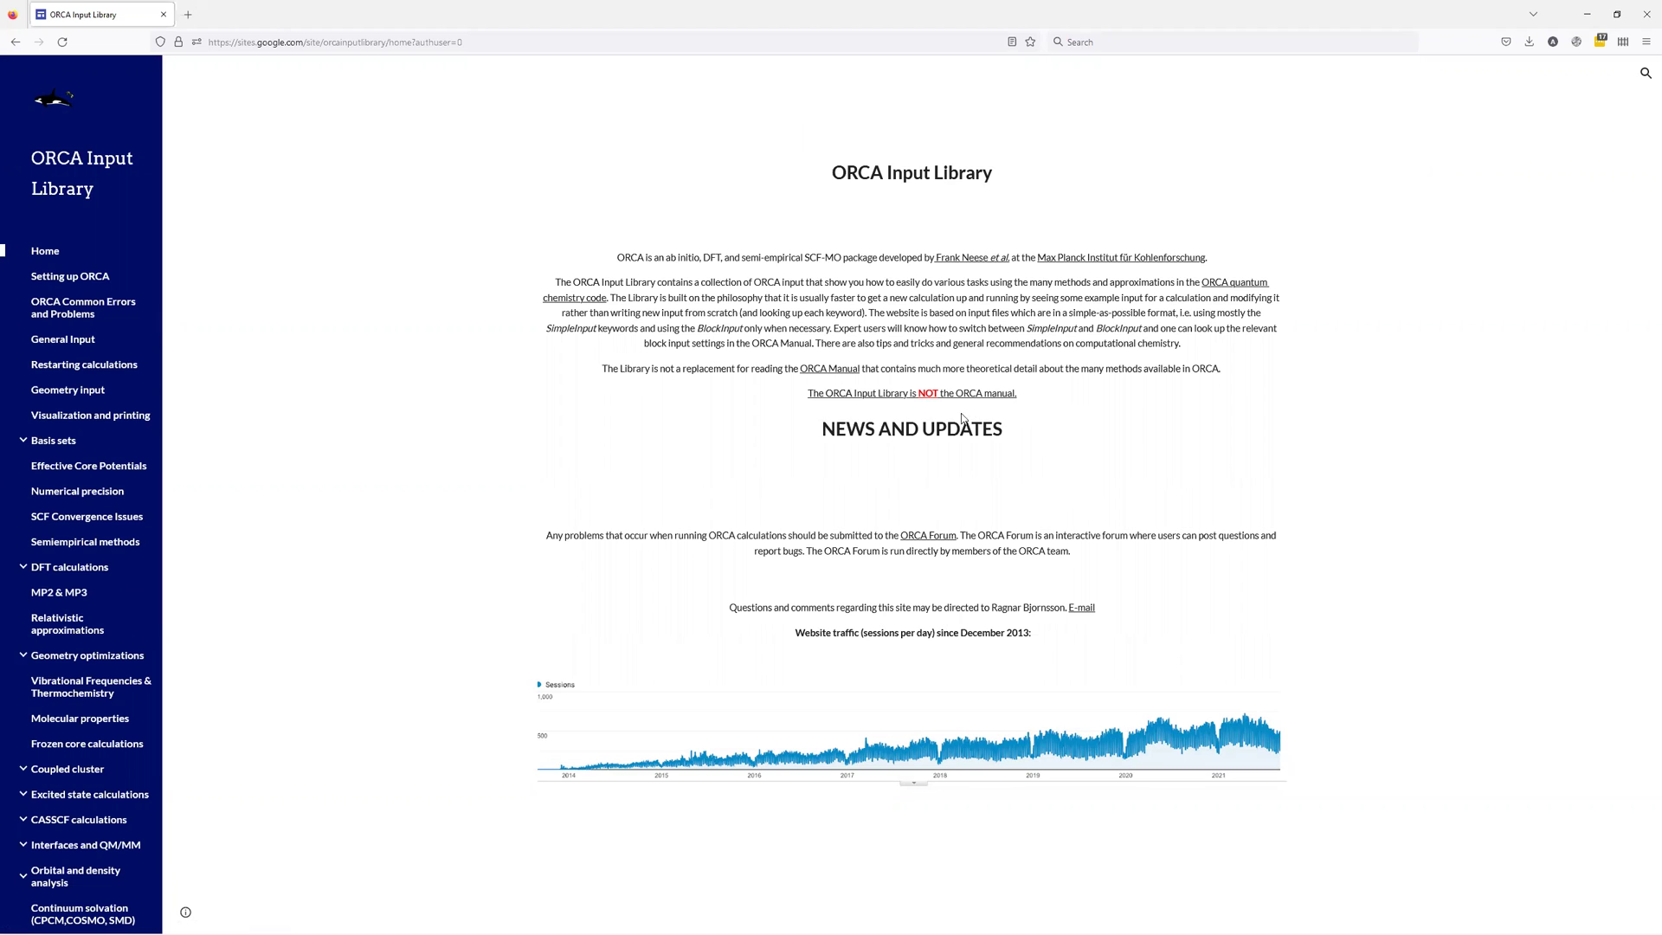
{"action": "left_click_drag", "start_coordinate": [1020, 395], "coordinate": [803, 400]}
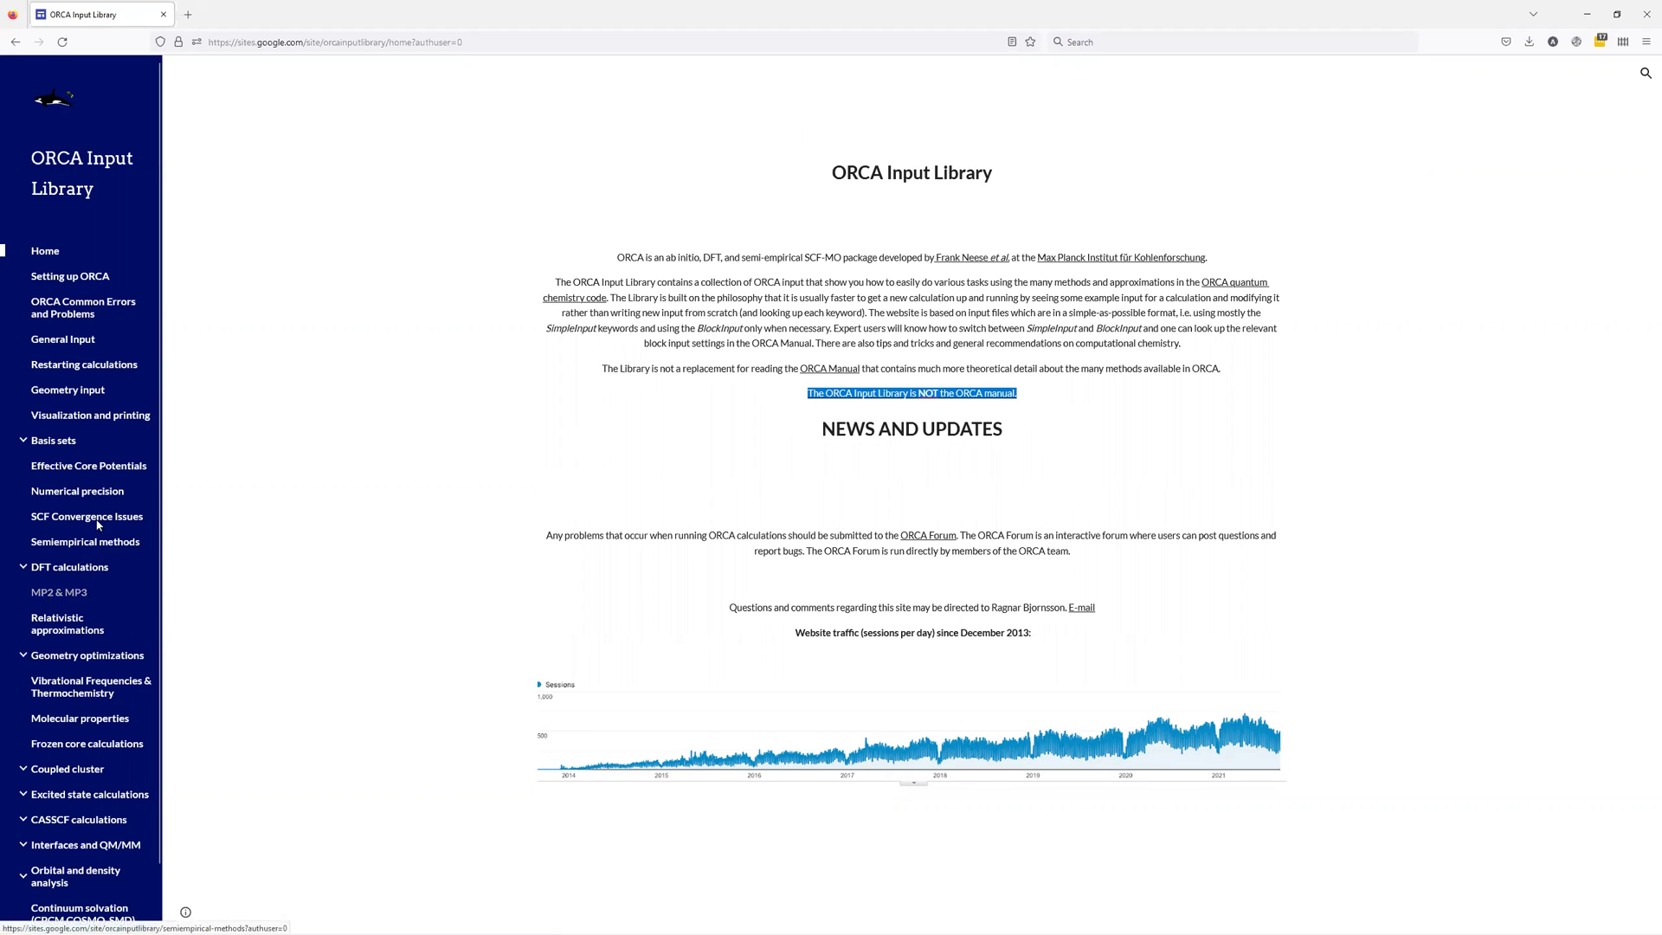
{"action": "left_click", "coordinate": [130, 418]}
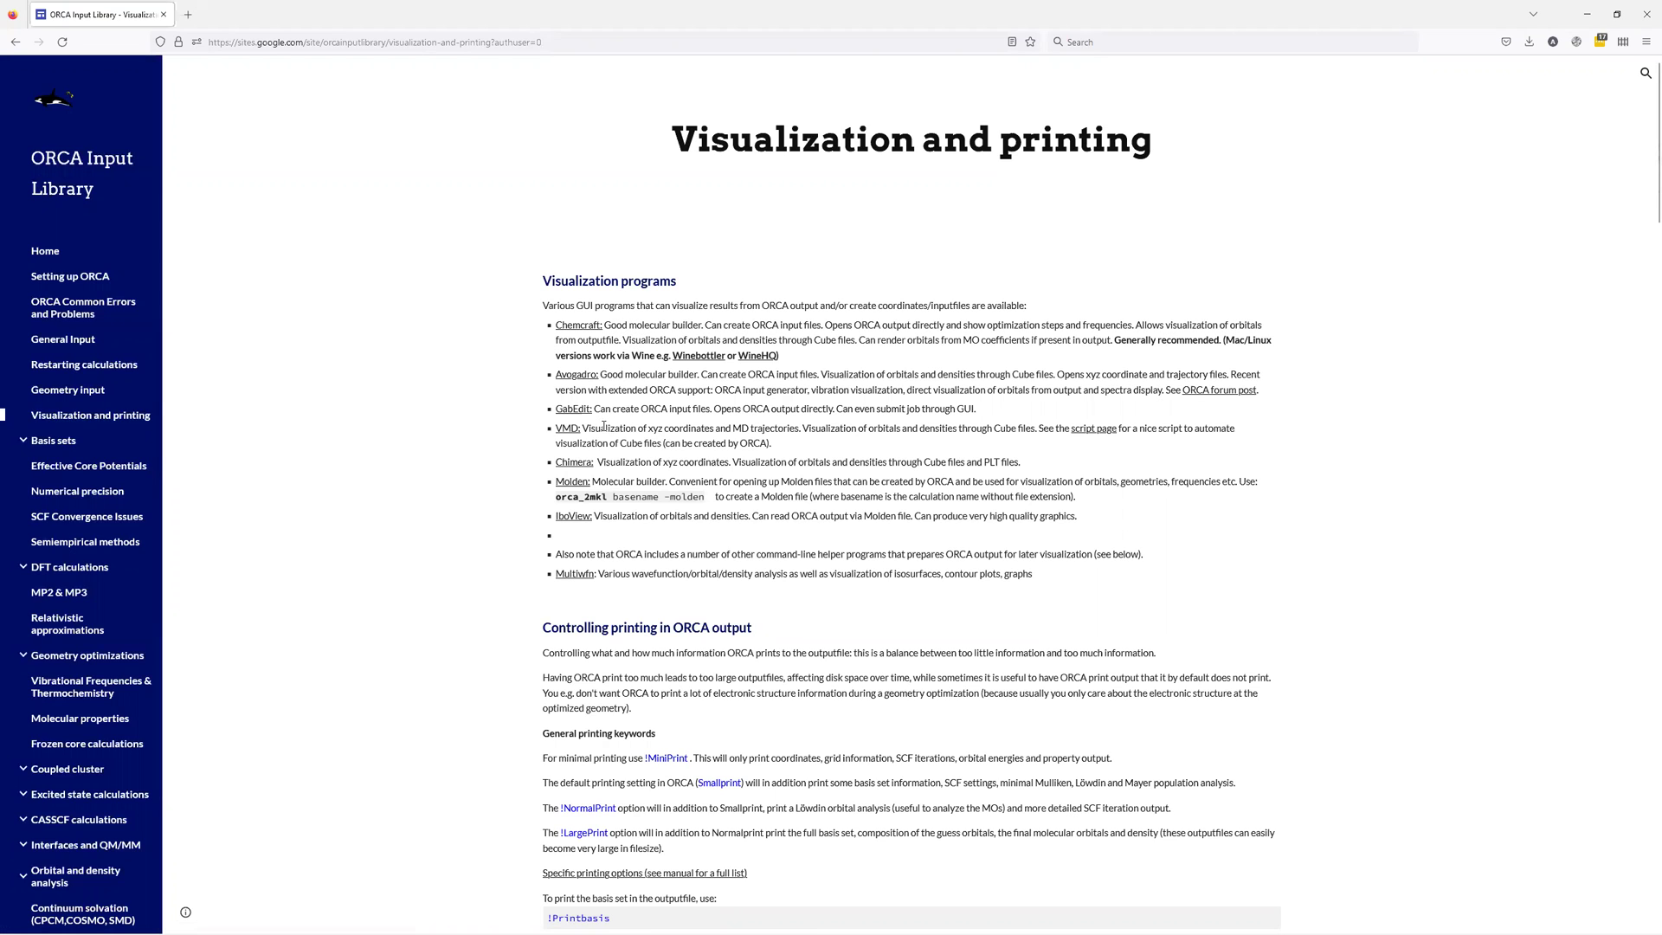
Select and copy the '! Normalprint Printbasis PrintMOs' line from the Visualization and printing page
{"action": "scroll", "coordinate": [595, 423], "scroll_direction": "down", "scroll_amount": 2}
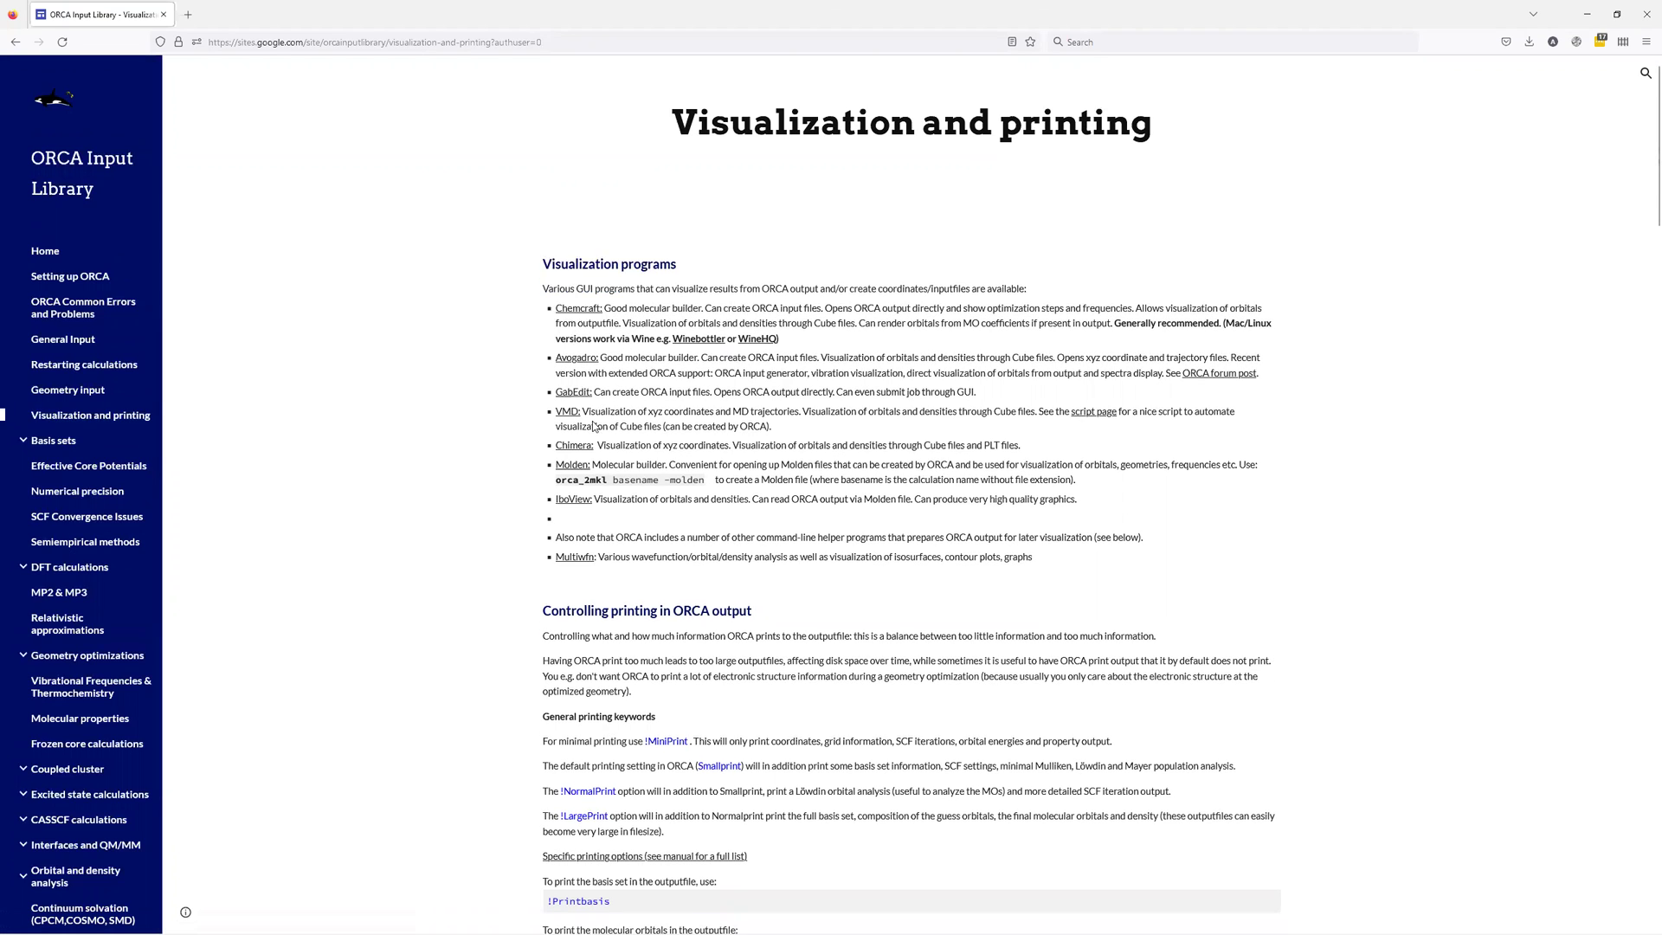
{"action": "scroll", "coordinate": [587, 430], "scroll_direction": "down", "scroll_amount": 5}
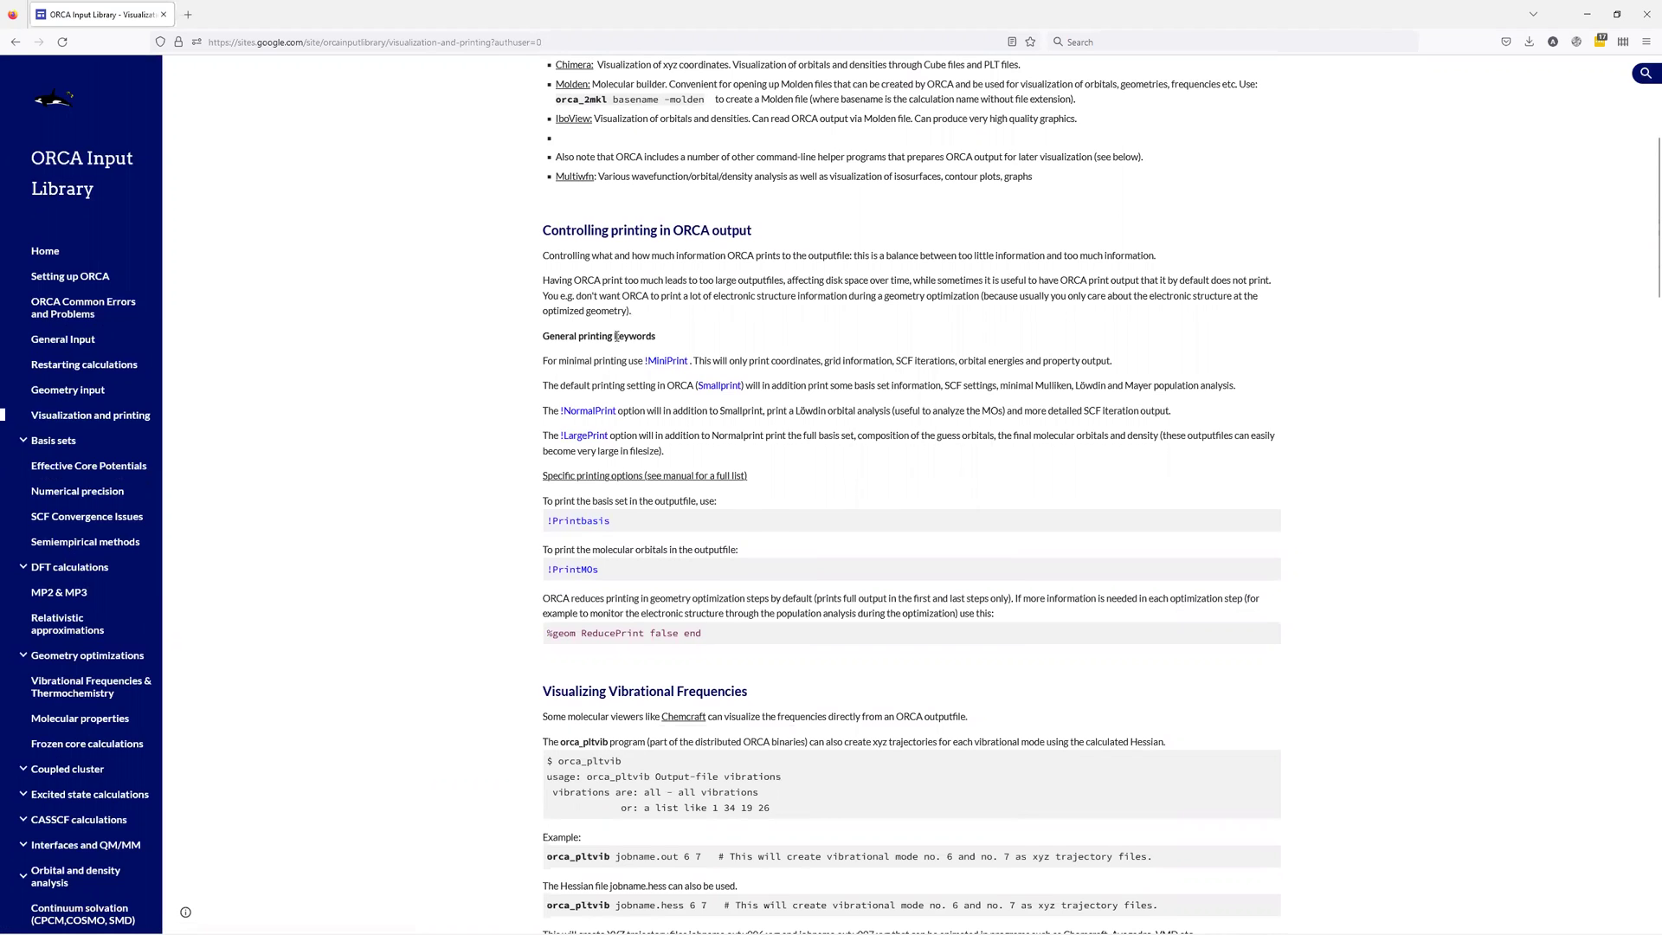
{"action": "scroll", "coordinate": [618, 336], "scroll_direction": "down", "scroll_amount": 6}
{"action": "scroll", "coordinate": [616, 336], "scroll_direction": "down", "scroll_amount": 4}
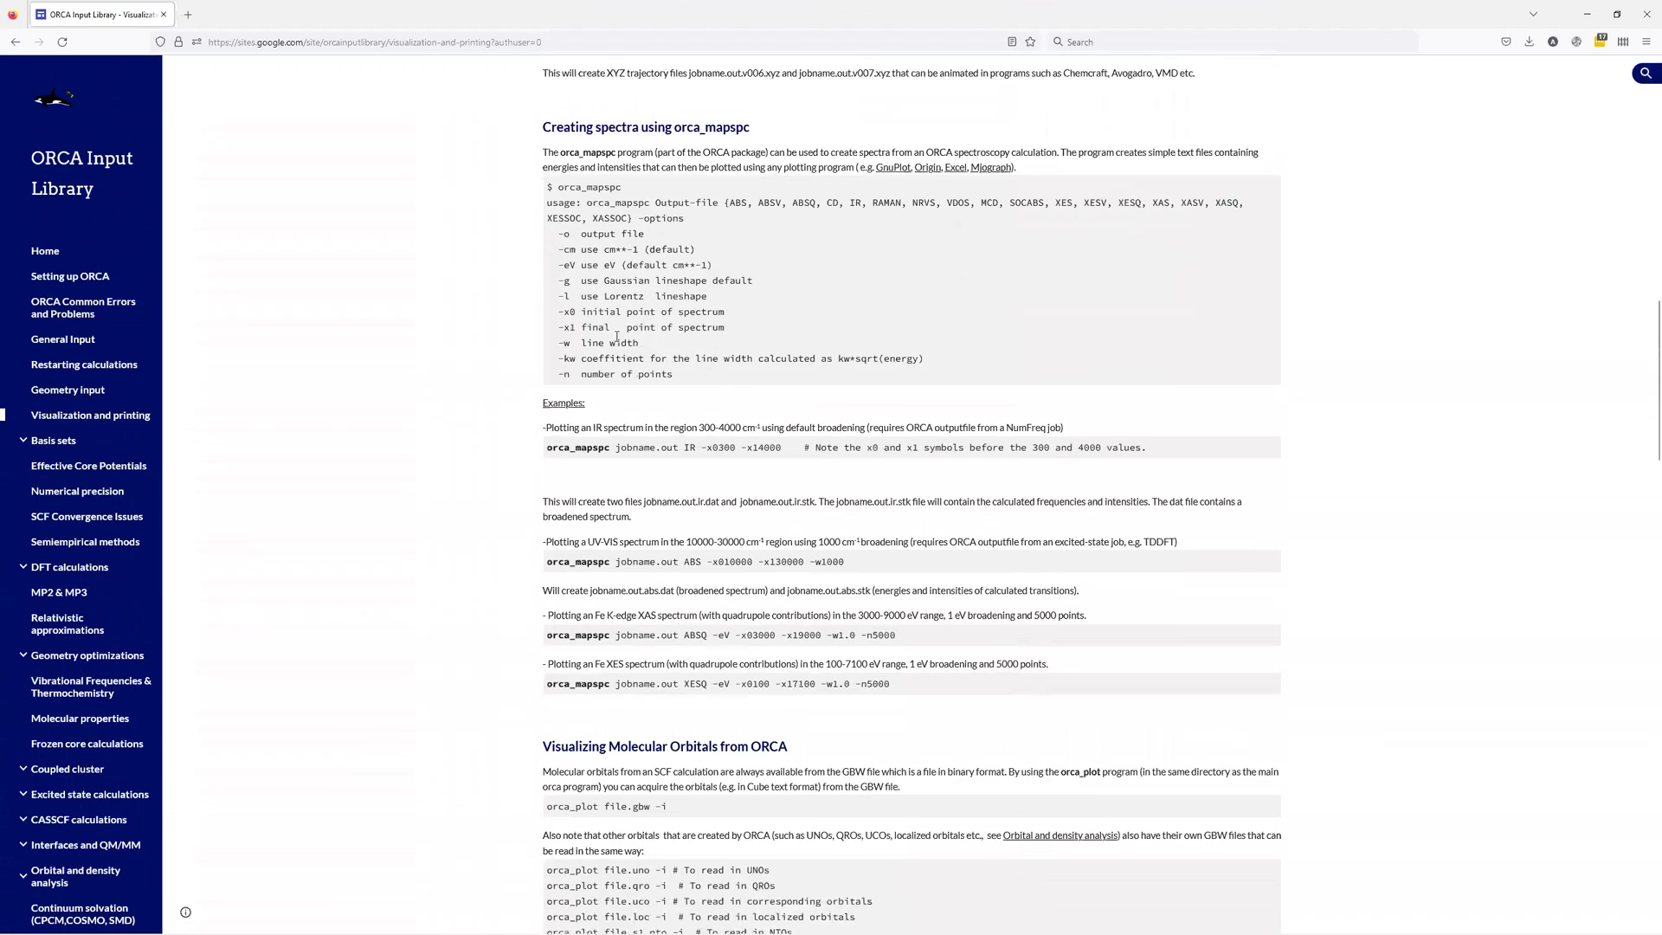
{"action": "scroll", "coordinate": [618, 340], "scroll_direction": "down", "scroll_amount": 3}
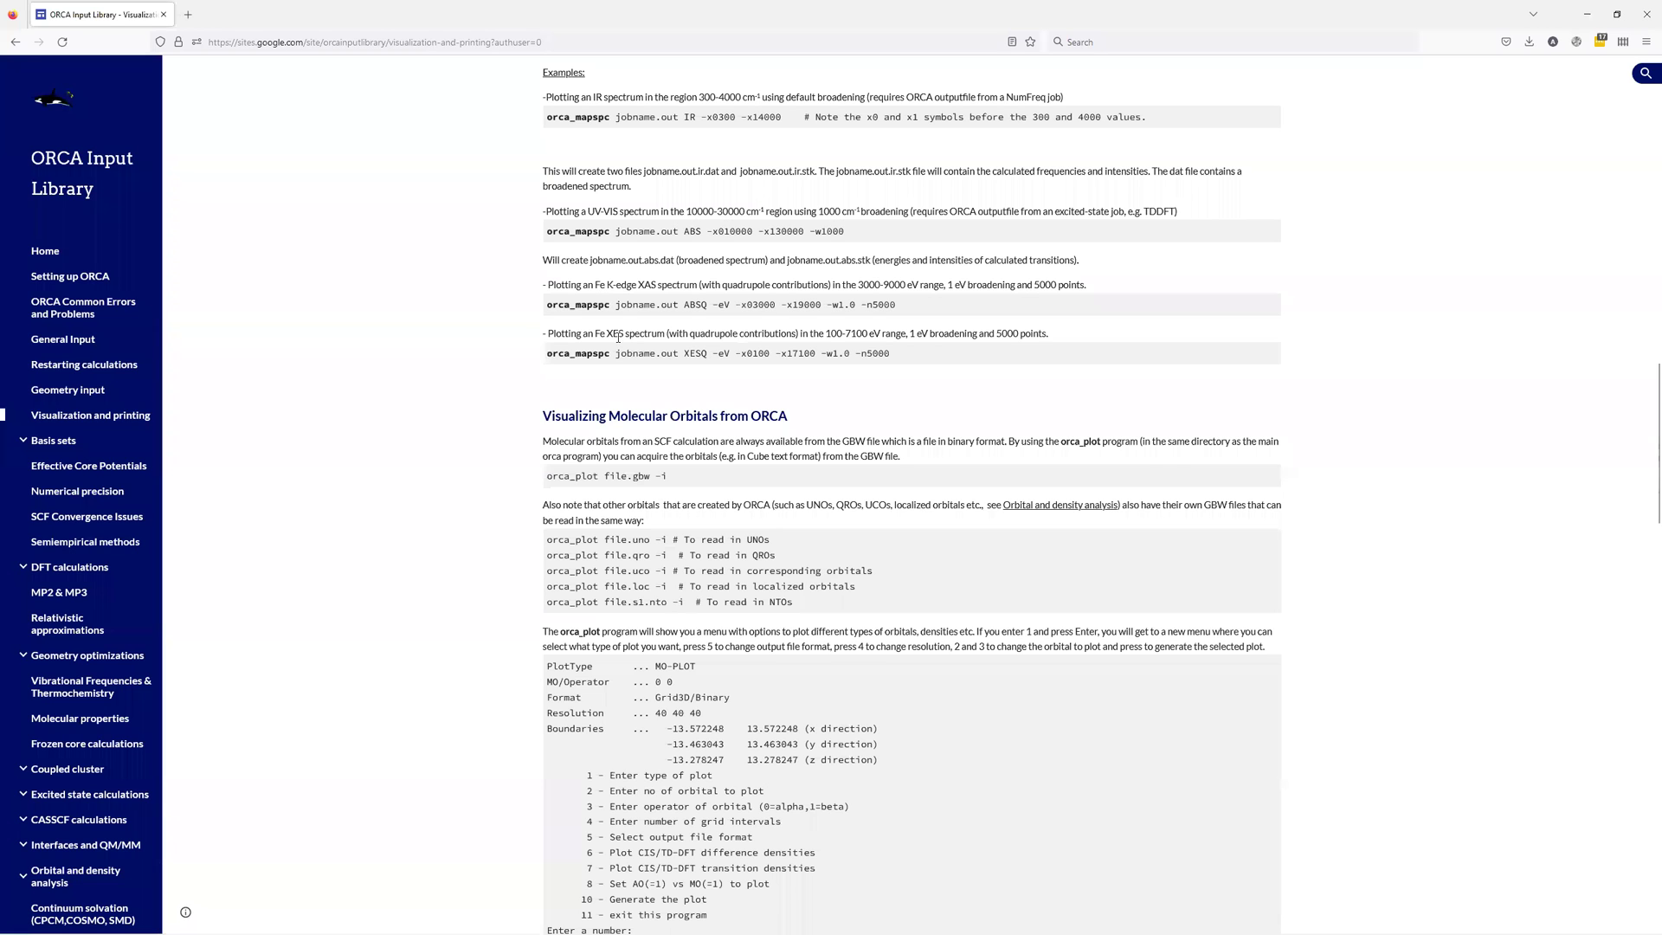
{"action": "scroll", "coordinate": [619, 337], "scroll_direction": "down", "scroll_amount": 3}
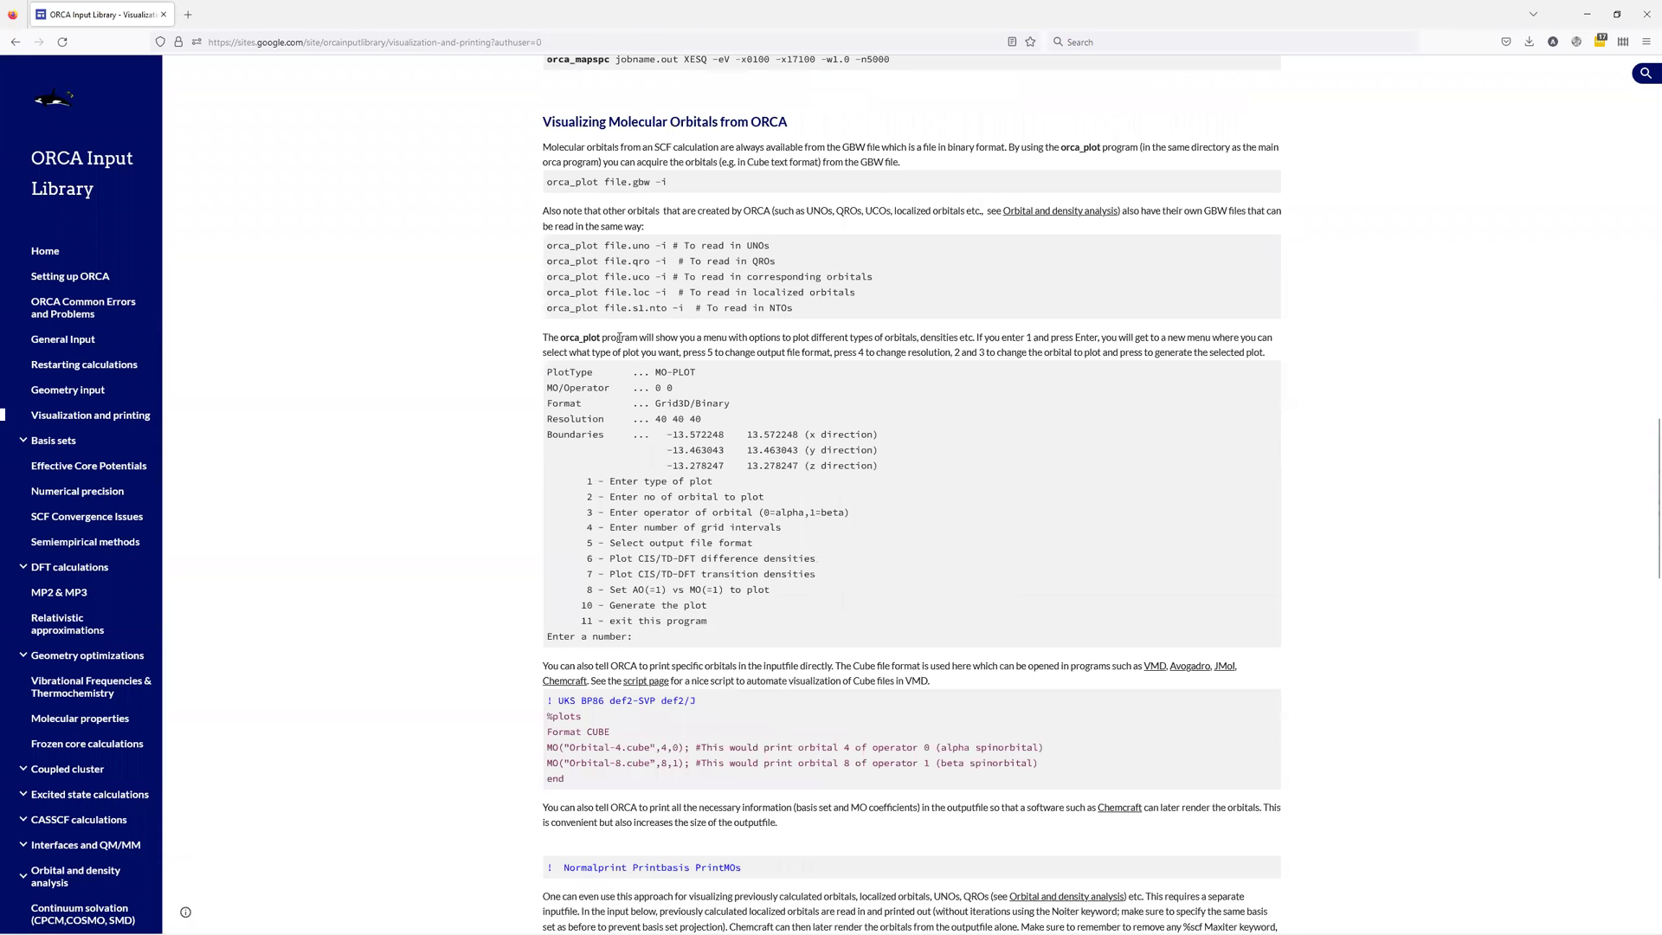
{"action": "scroll", "coordinate": [619, 337], "scroll_direction": "down", "scroll_amount": 3}
{"action": "scroll", "coordinate": [619, 337], "scroll_direction": "up", "scroll_amount": 1}
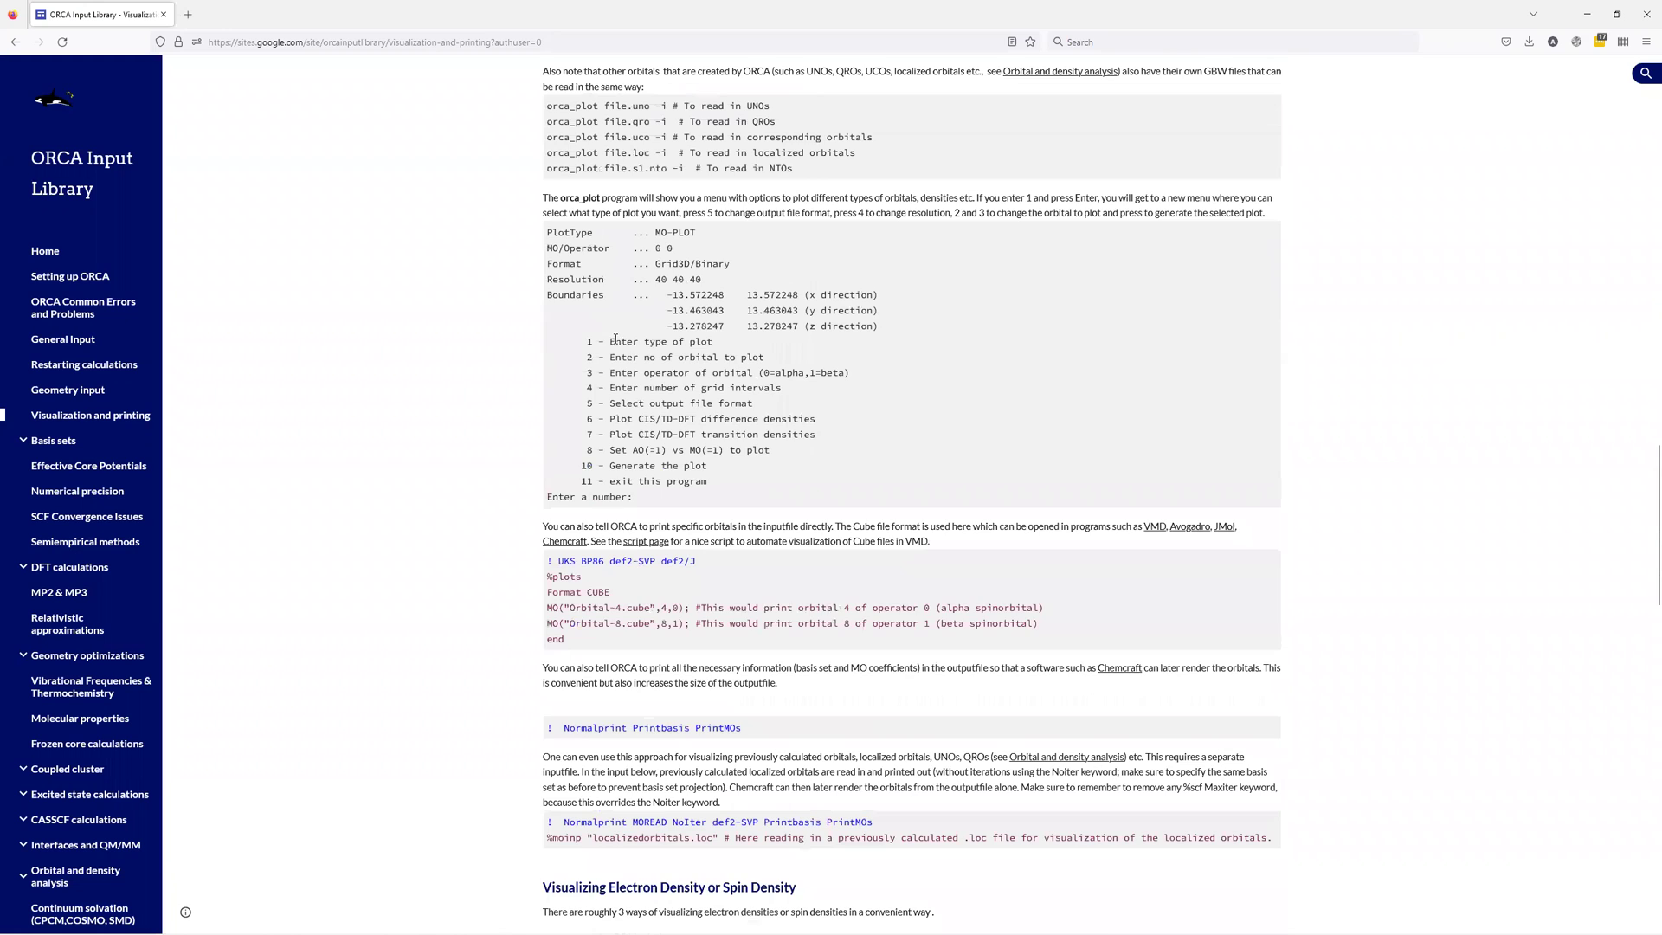
{"action": "scroll", "coordinate": [615, 339], "scroll_direction": "up", "scroll_amount": 4}
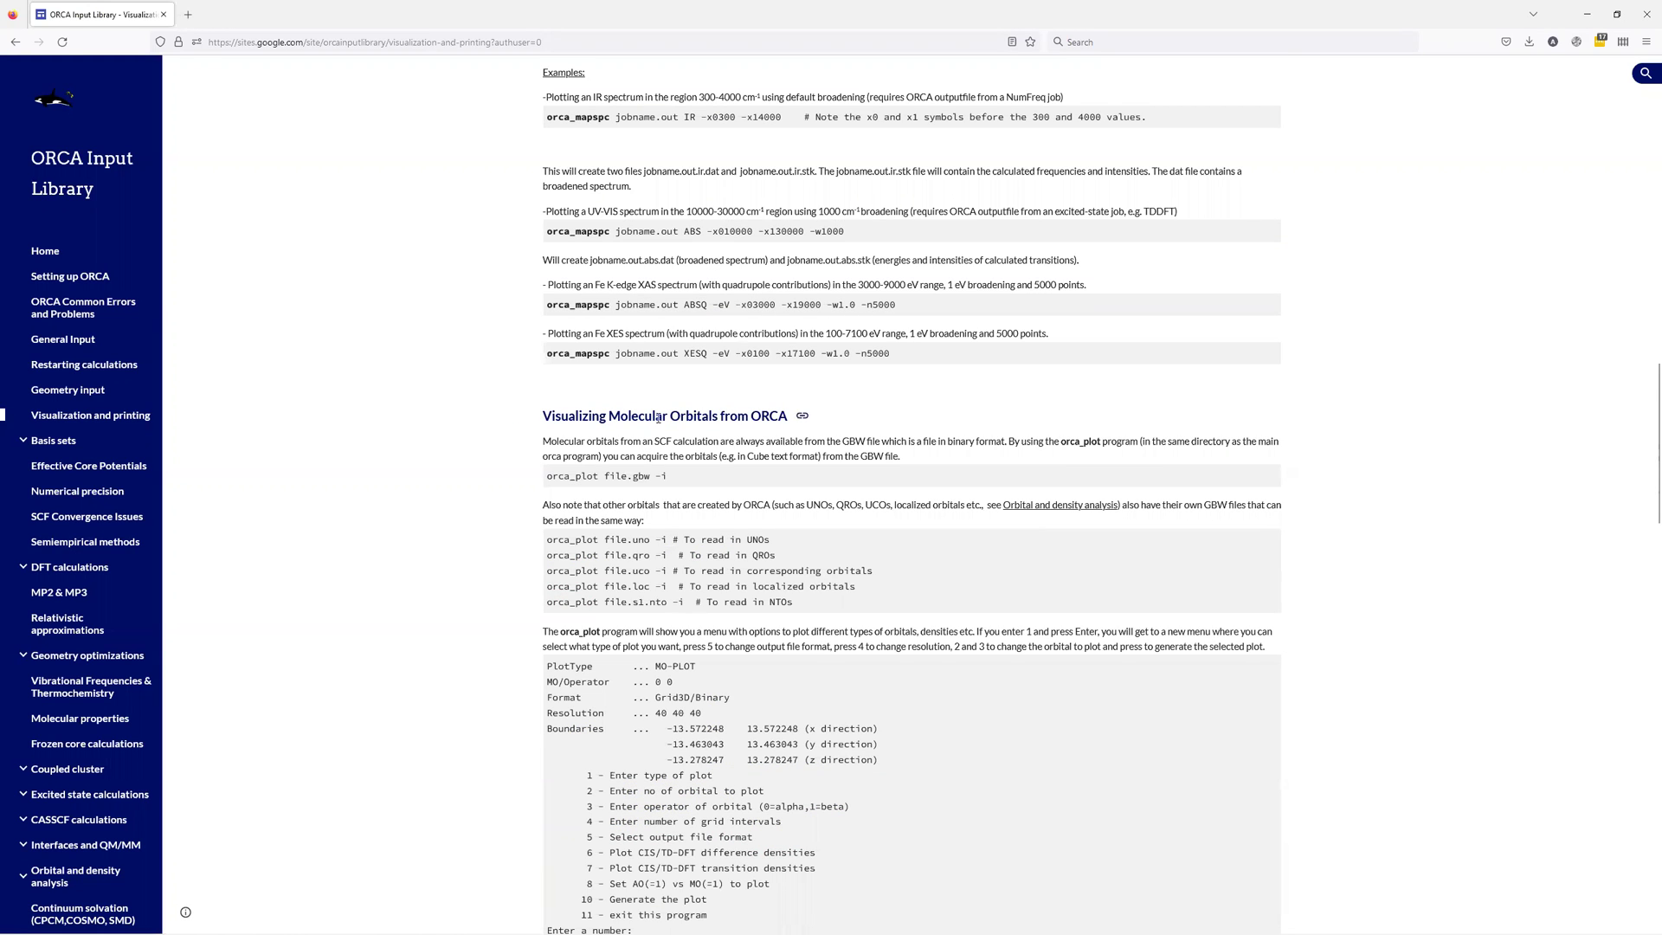
{"action": "scroll", "coordinate": [742, 419], "scroll_direction": "down", "scroll_amount": 6}
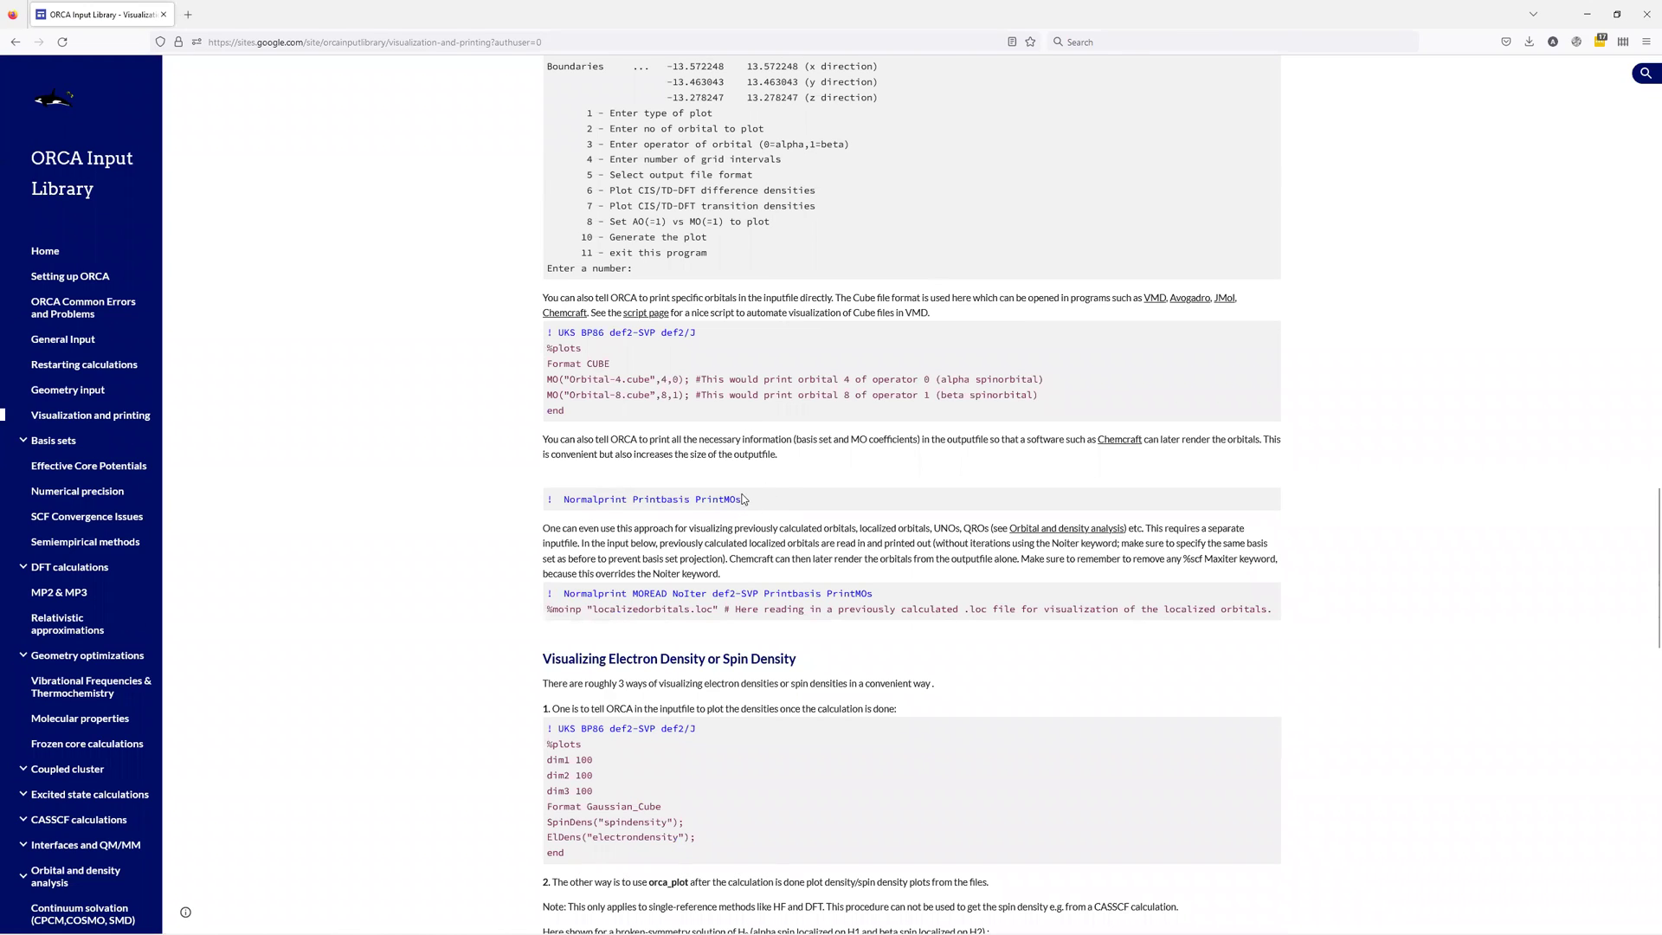
{"action": "double_click", "coordinate": [718, 500]}
{"action": "triple_click", "coordinate": [718, 501]}
{"action": "key", "text": "ctrl+c"}
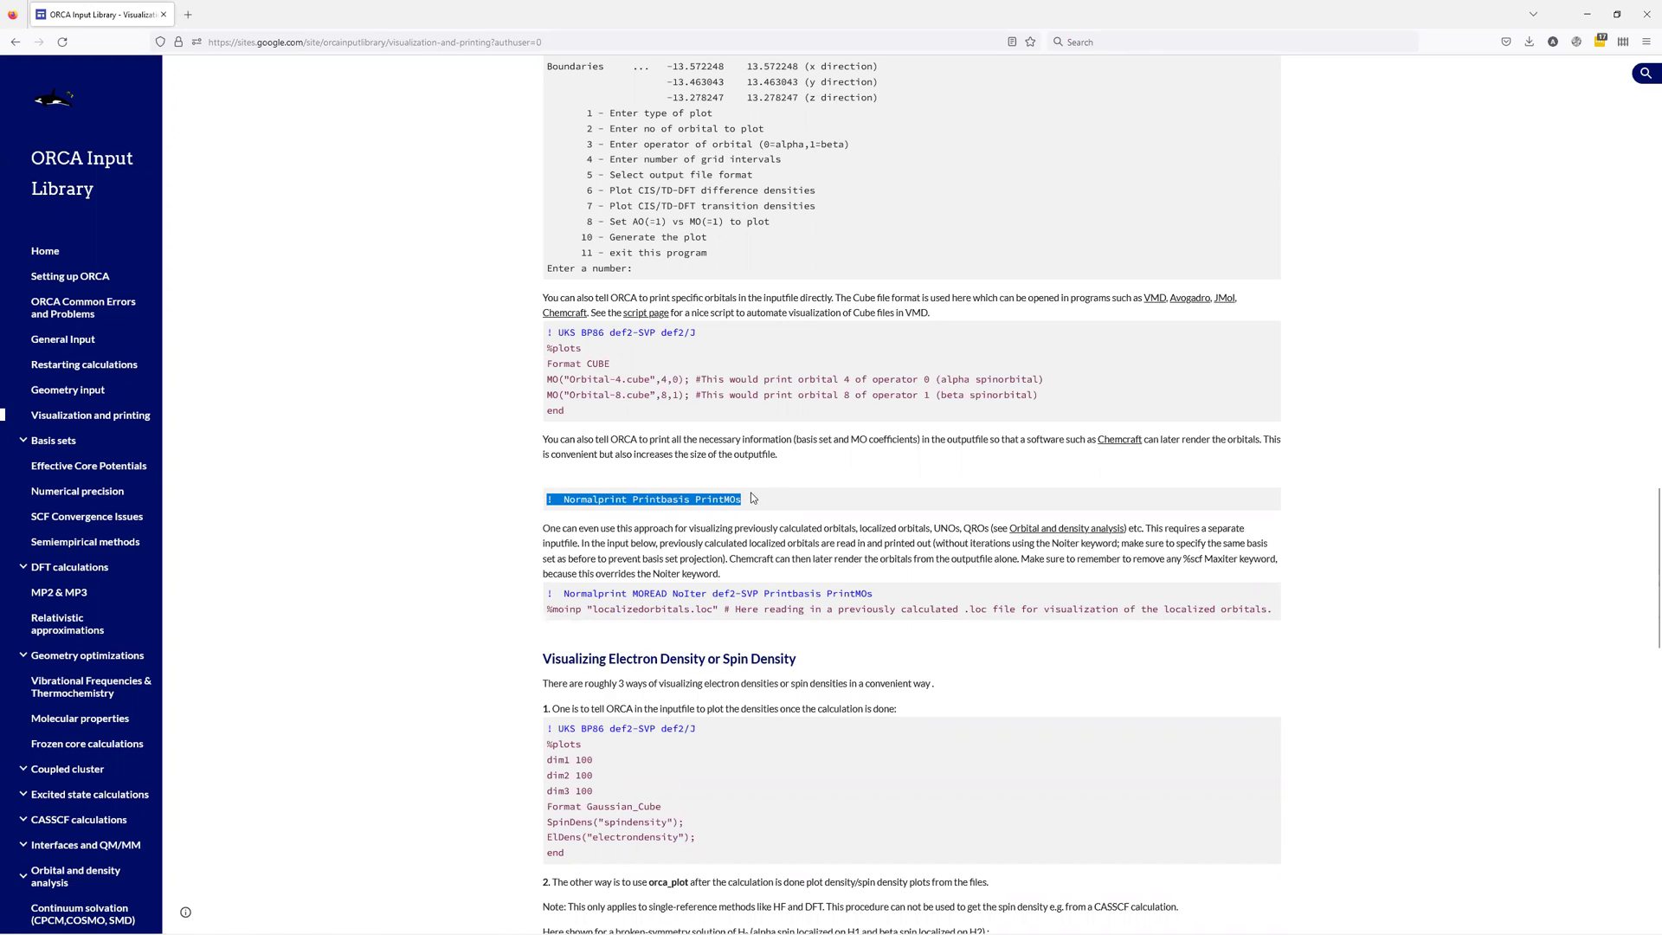
{"action": "key", "text": "alt+Tab"}
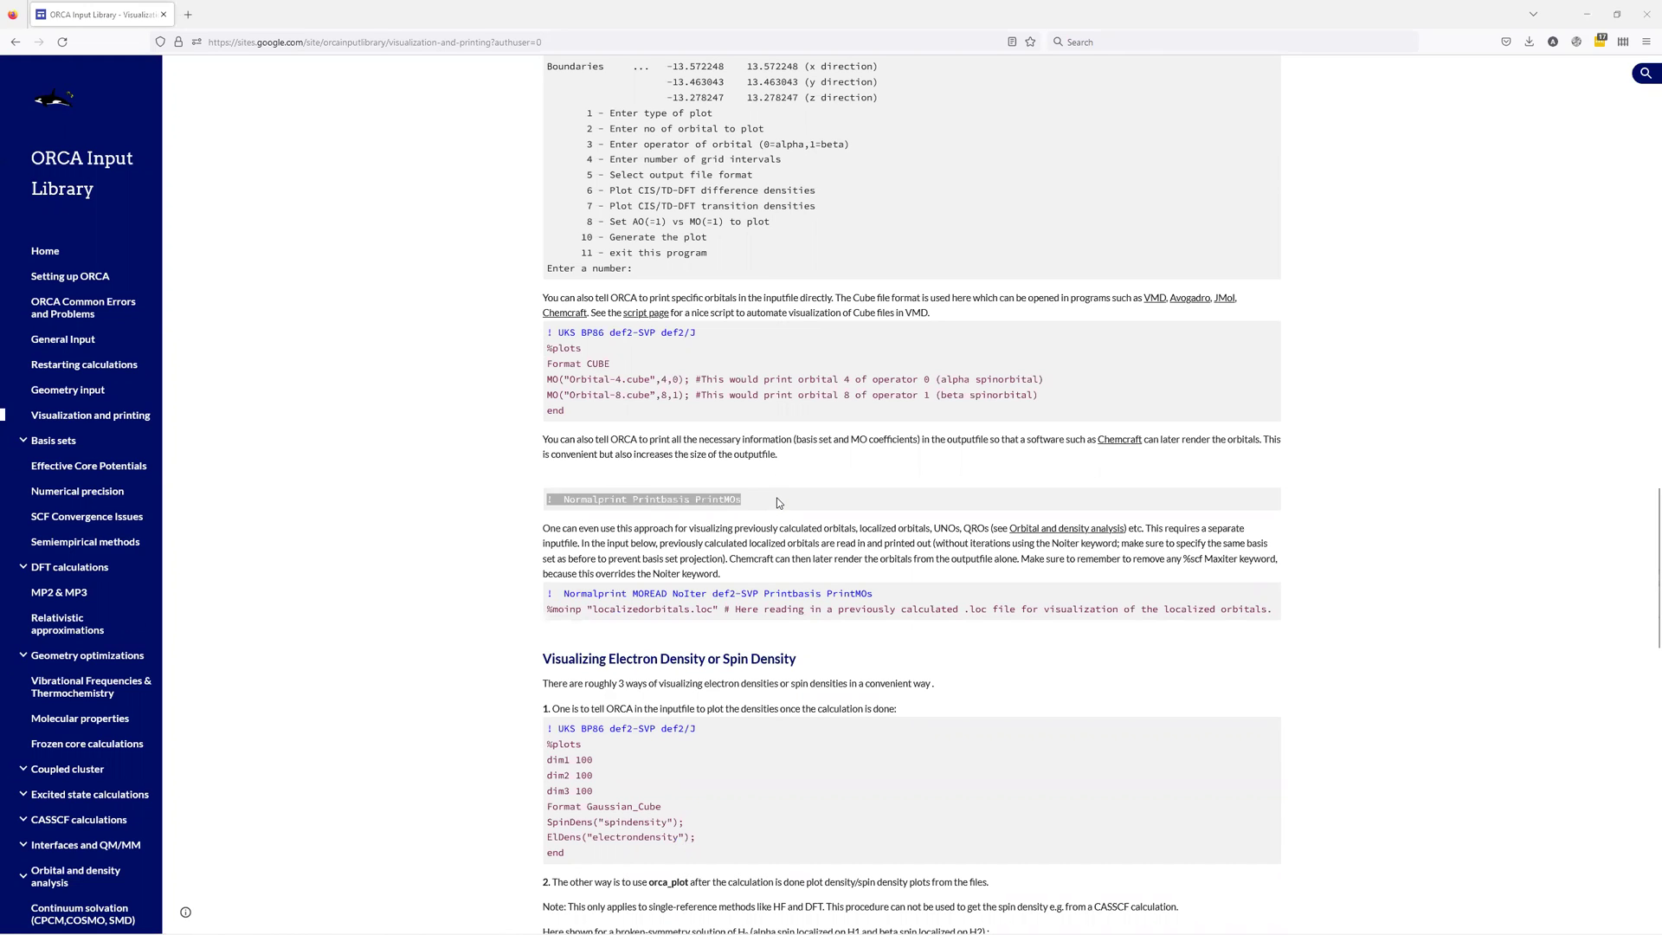
Paste '! Normalprint Printbasis PrintMOs' on a new line below '! RHF OPT def2-SVP'
{"action": "left_click", "coordinate": [783, 375]}
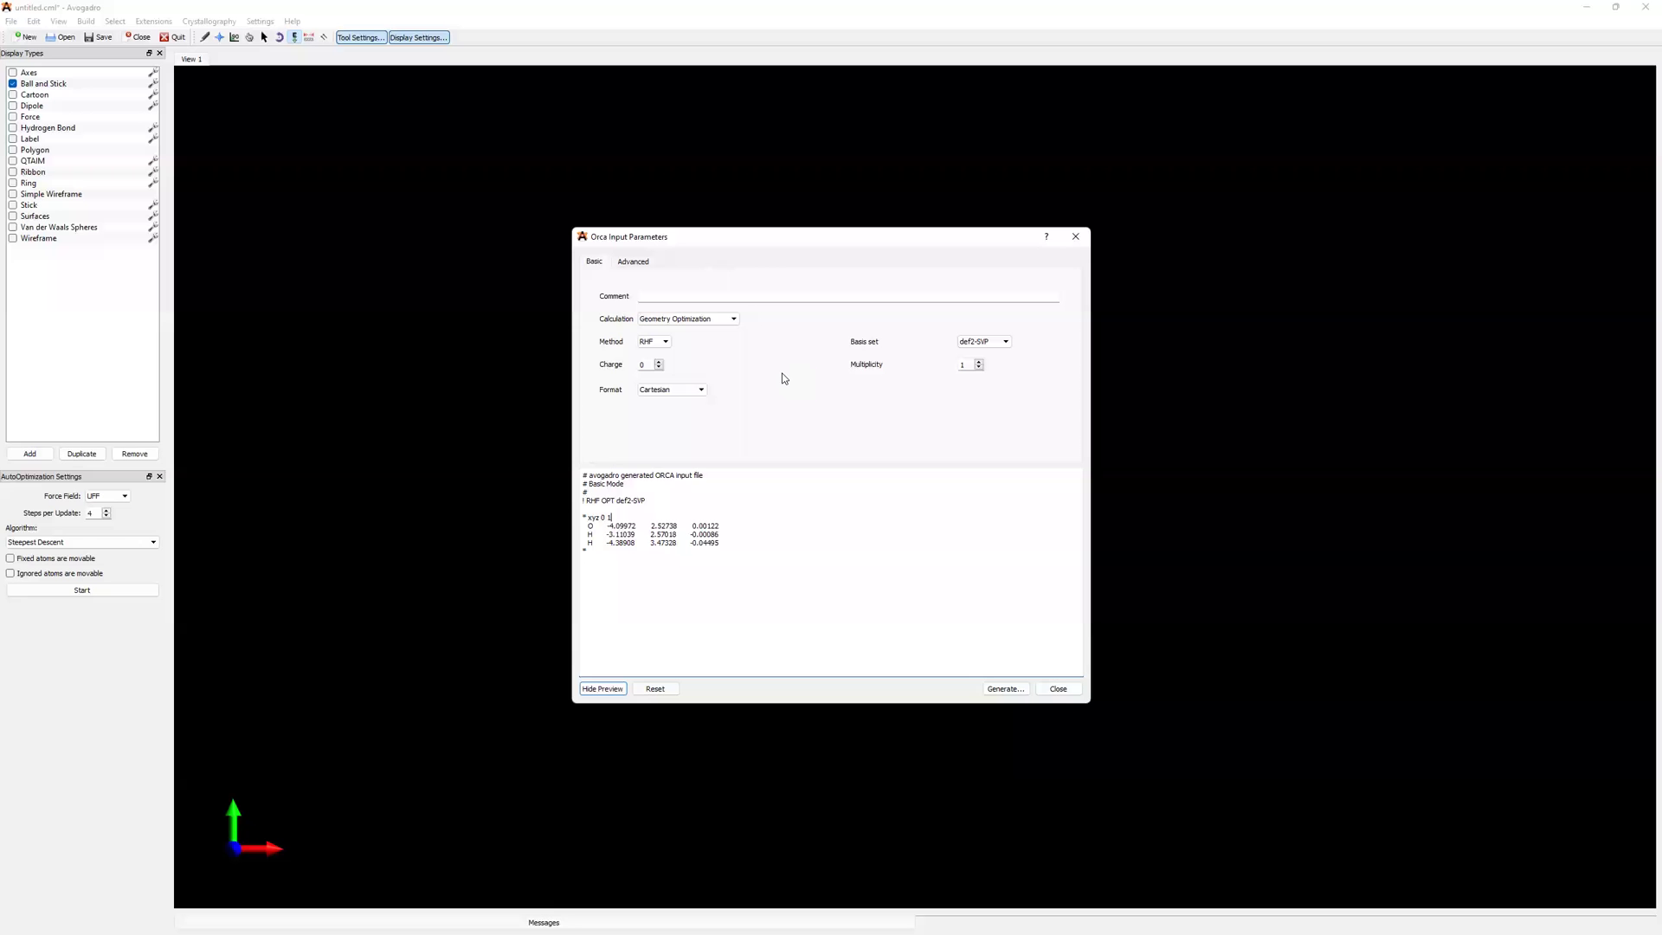
{"action": "left_click", "coordinate": [751, 501]}
{"action": "key", "text": "Return"}
{"action": "key", "text": "ctrl+v"}
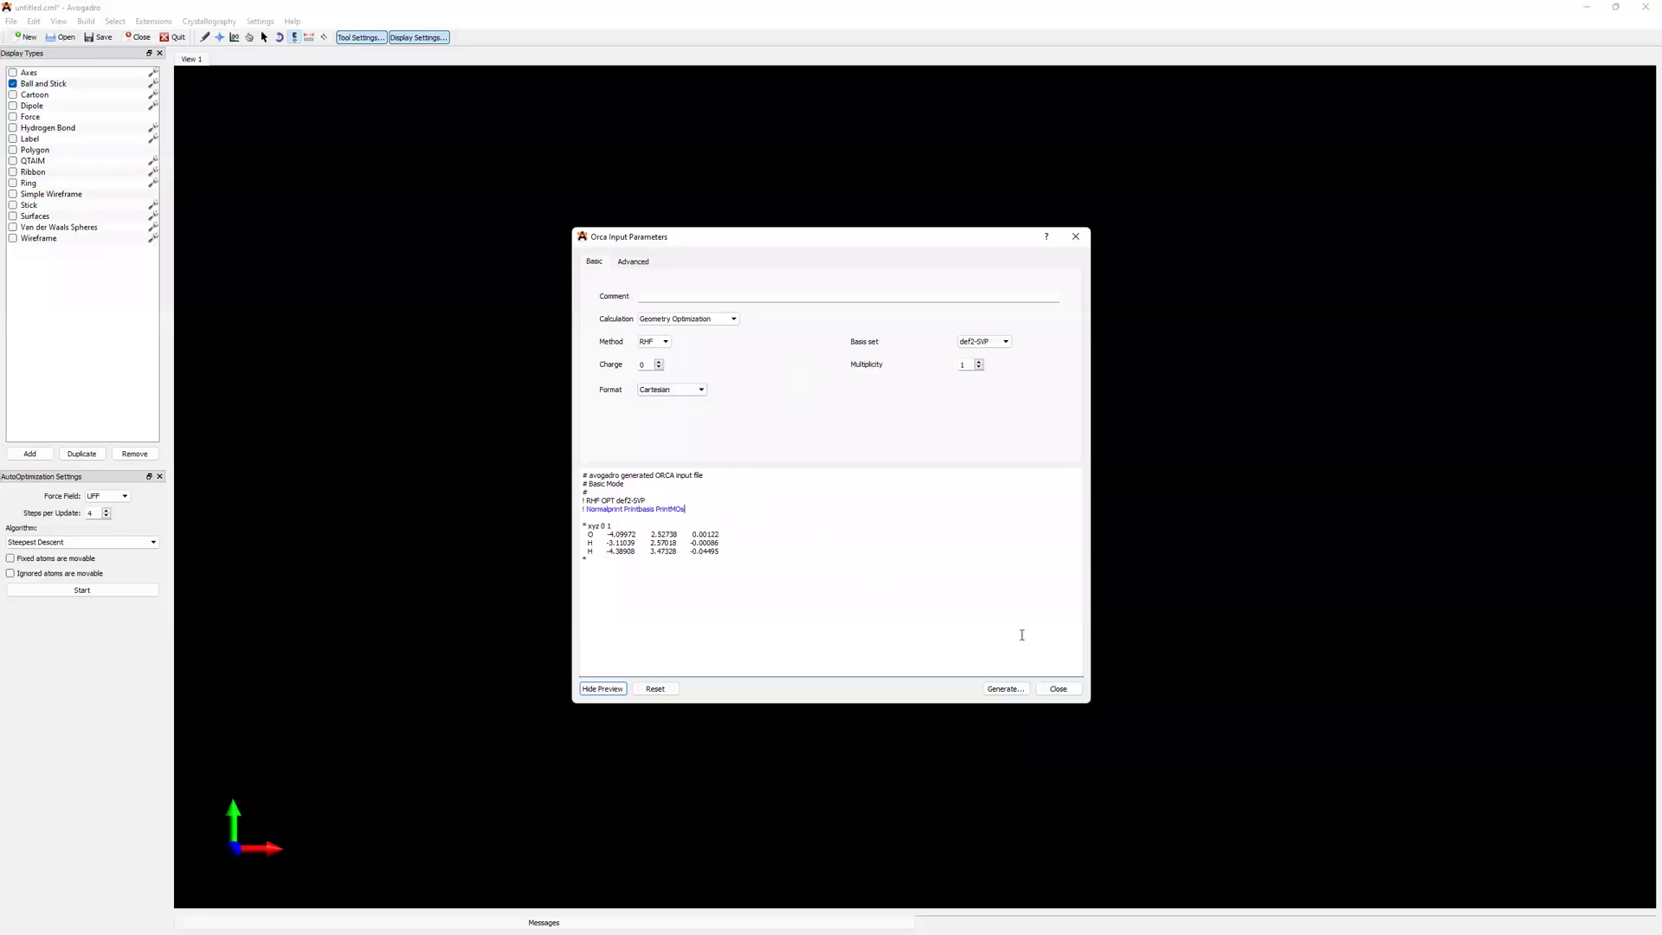
Generate the ORCA input deck and save it as h2o in the orca_run folder
{"action": "left_click", "coordinate": [1004, 689]}
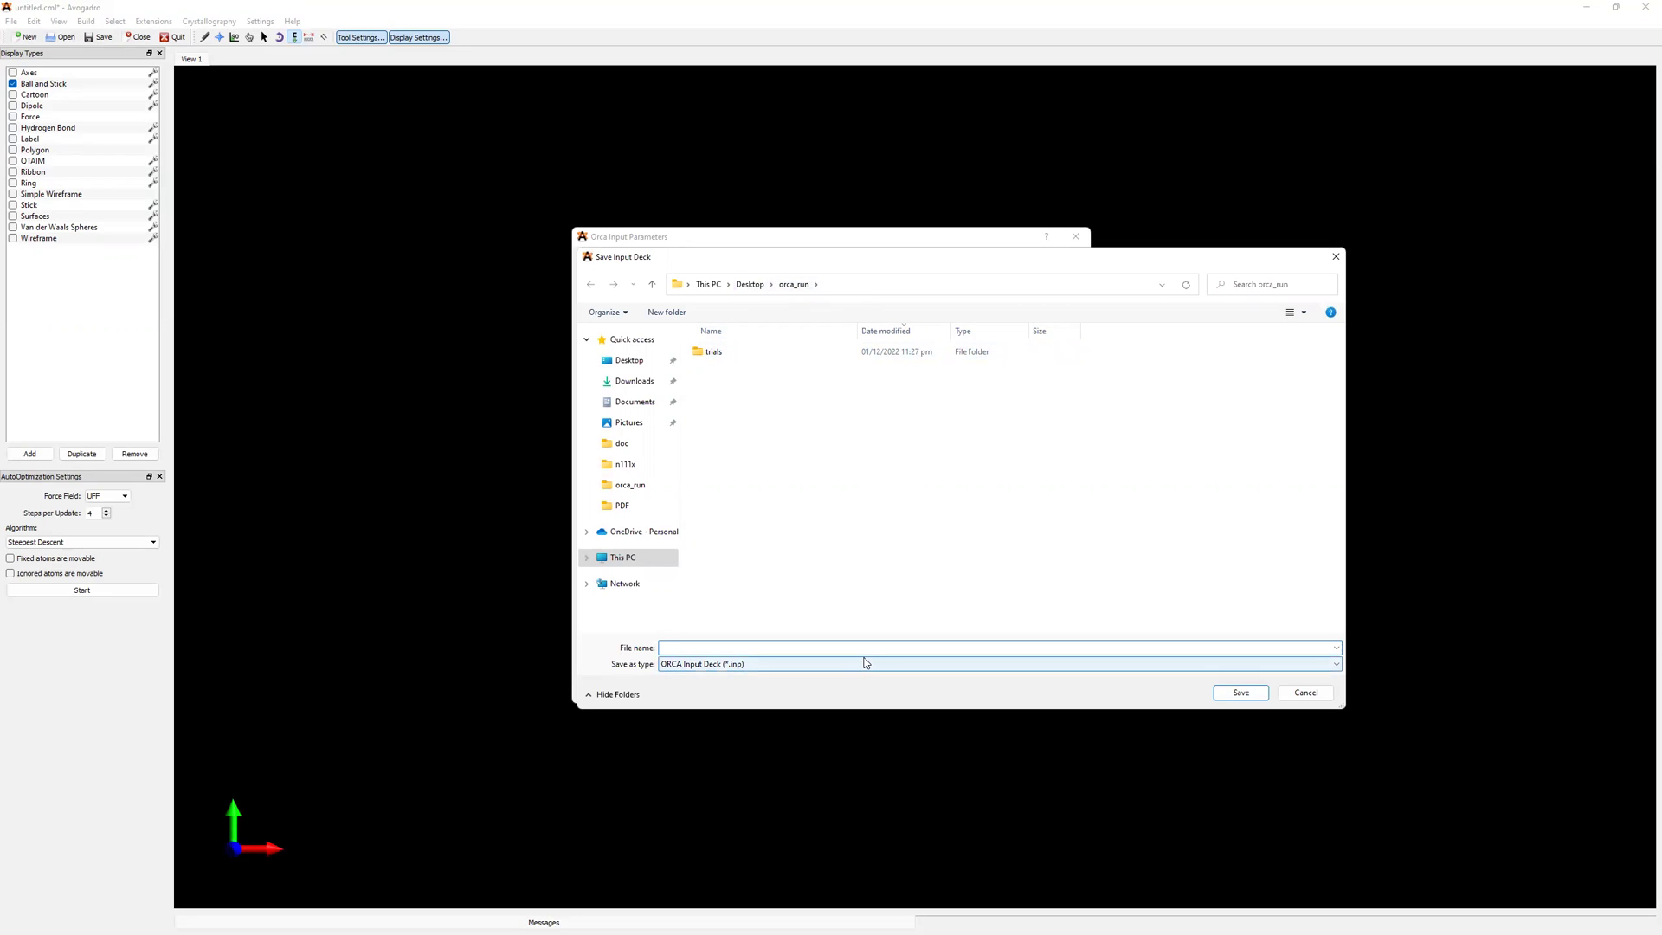
{"action": "type", "text": "h2o"}
{"action": "key", "text": "Return"}
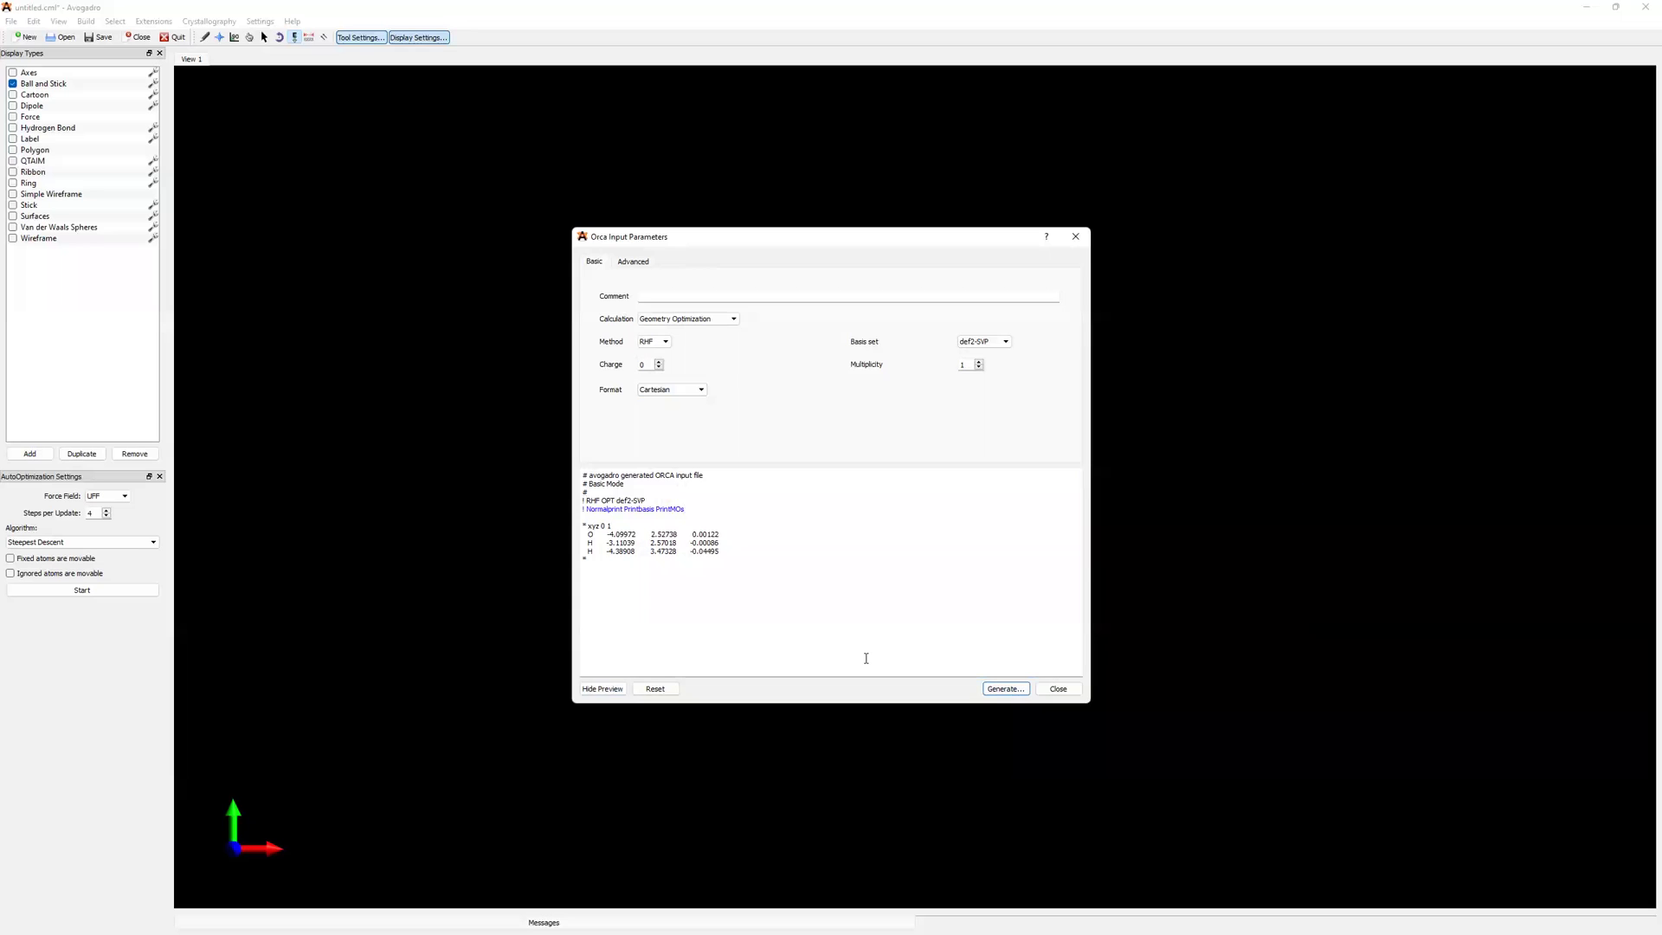
{"action": "left_click_drag", "start_coordinate": [633, 502], "coordinate": [647, 560]}
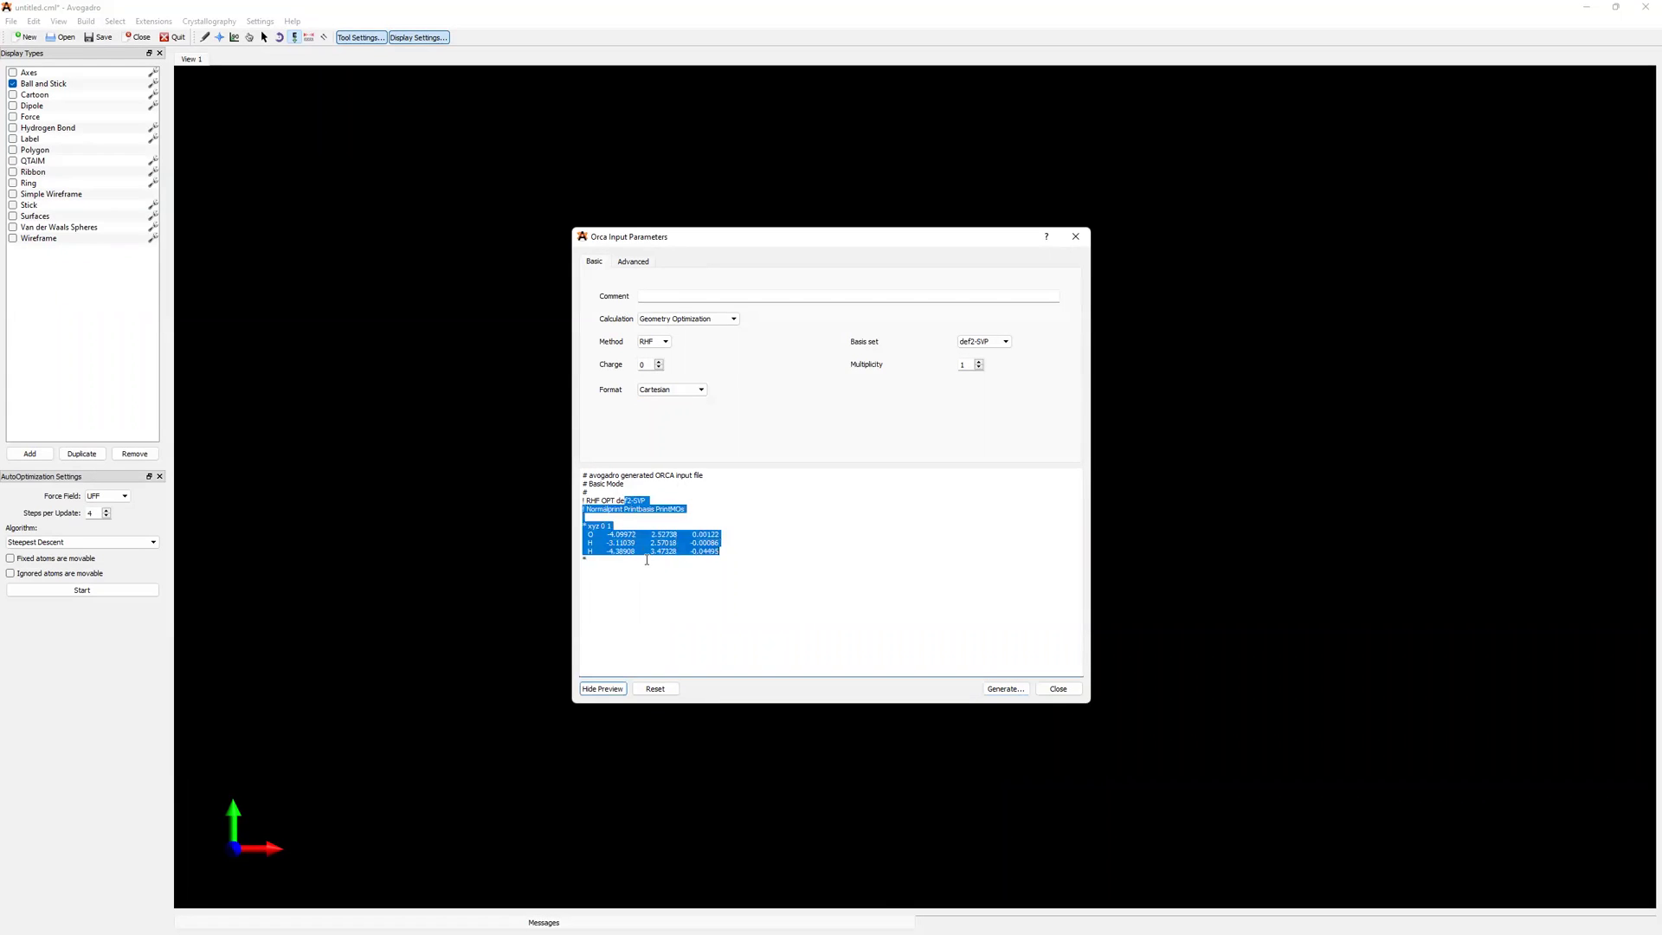
{"action": "left_click", "coordinate": [694, 501]}
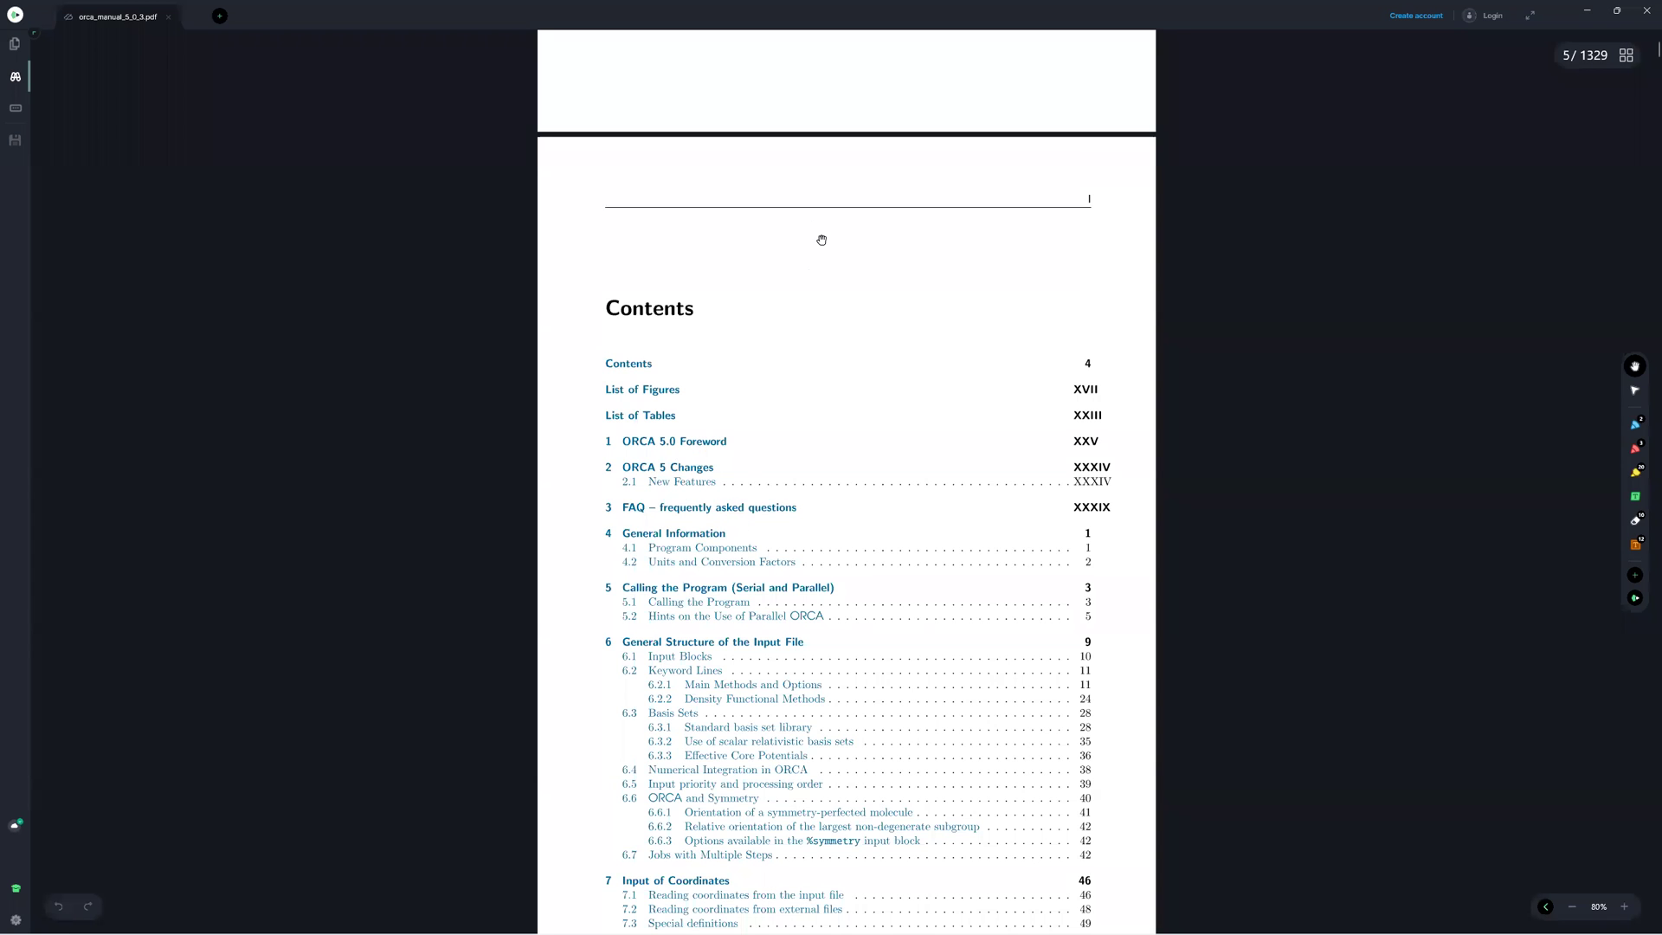
Skim the ORCA 5.0.3 manual's Contents pages, then bring up the Start button's quick-link menu
{"action": "scroll", "coordinate": [822, 260], "scroll_direction": "down", "scroll_amount": 3}
{"action": "scroll", "coordinate": [823, 263], "scroll_direction": "down", "scroll_amount": 5}
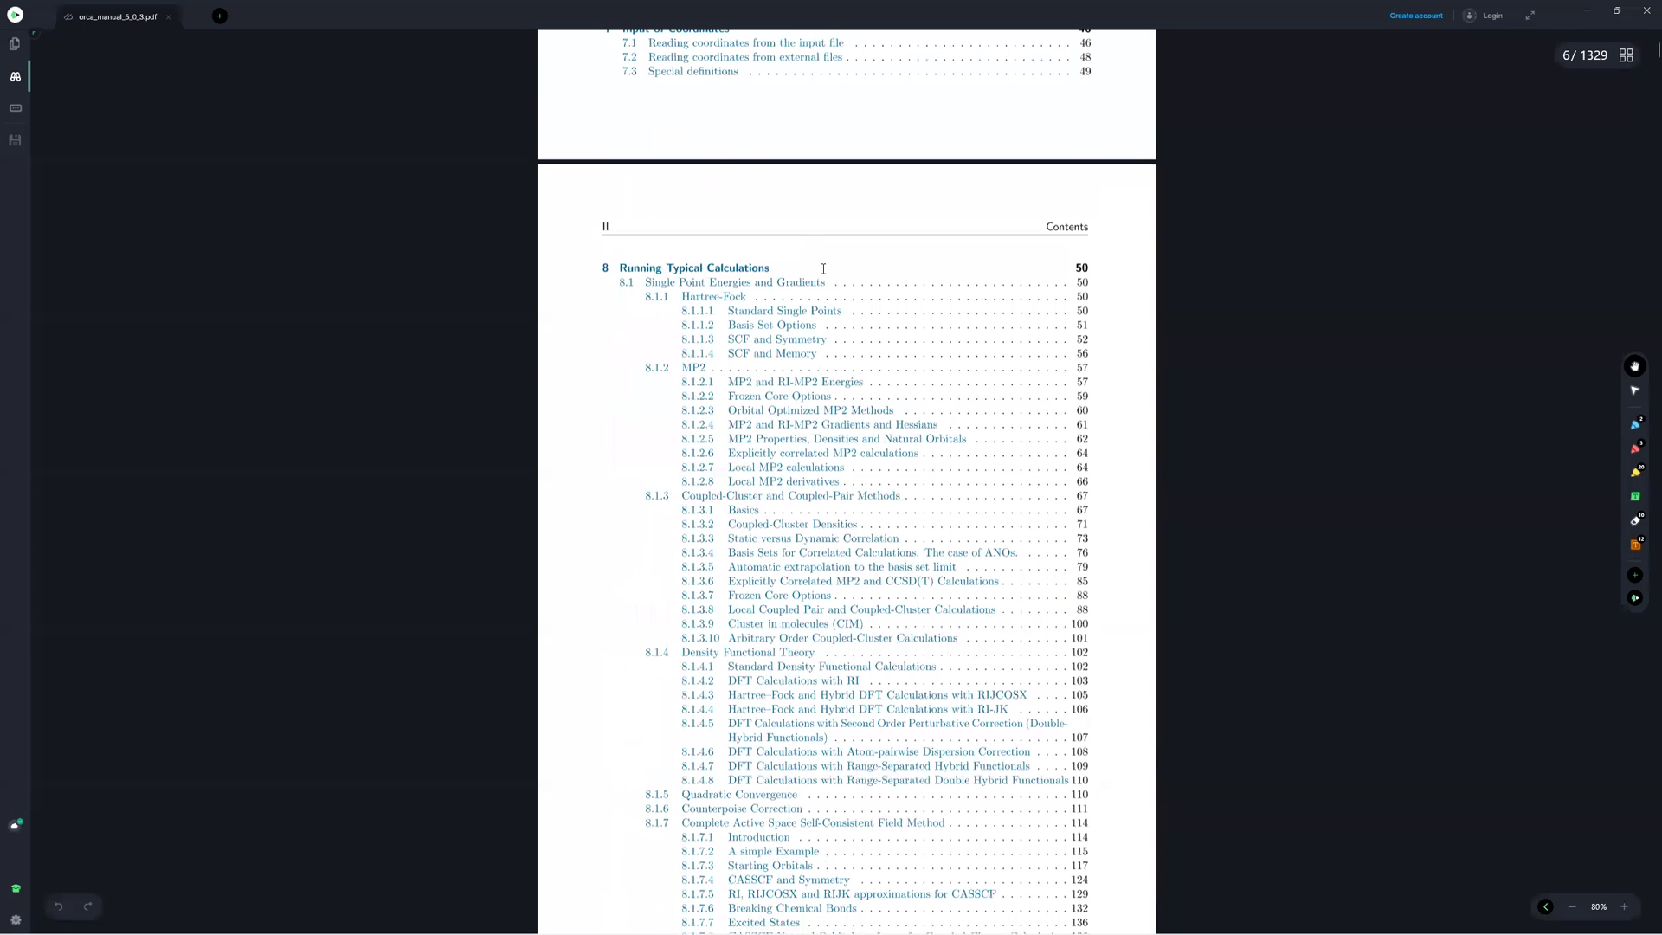
{"action": "scroll", "coordinate": [821, 268], "scroll_direction": "down", "scroll_amount": 10}
{"action": "scroll", "coordinate": [818, 273], "scroll_direction": "down", "scroll_amount": 10}
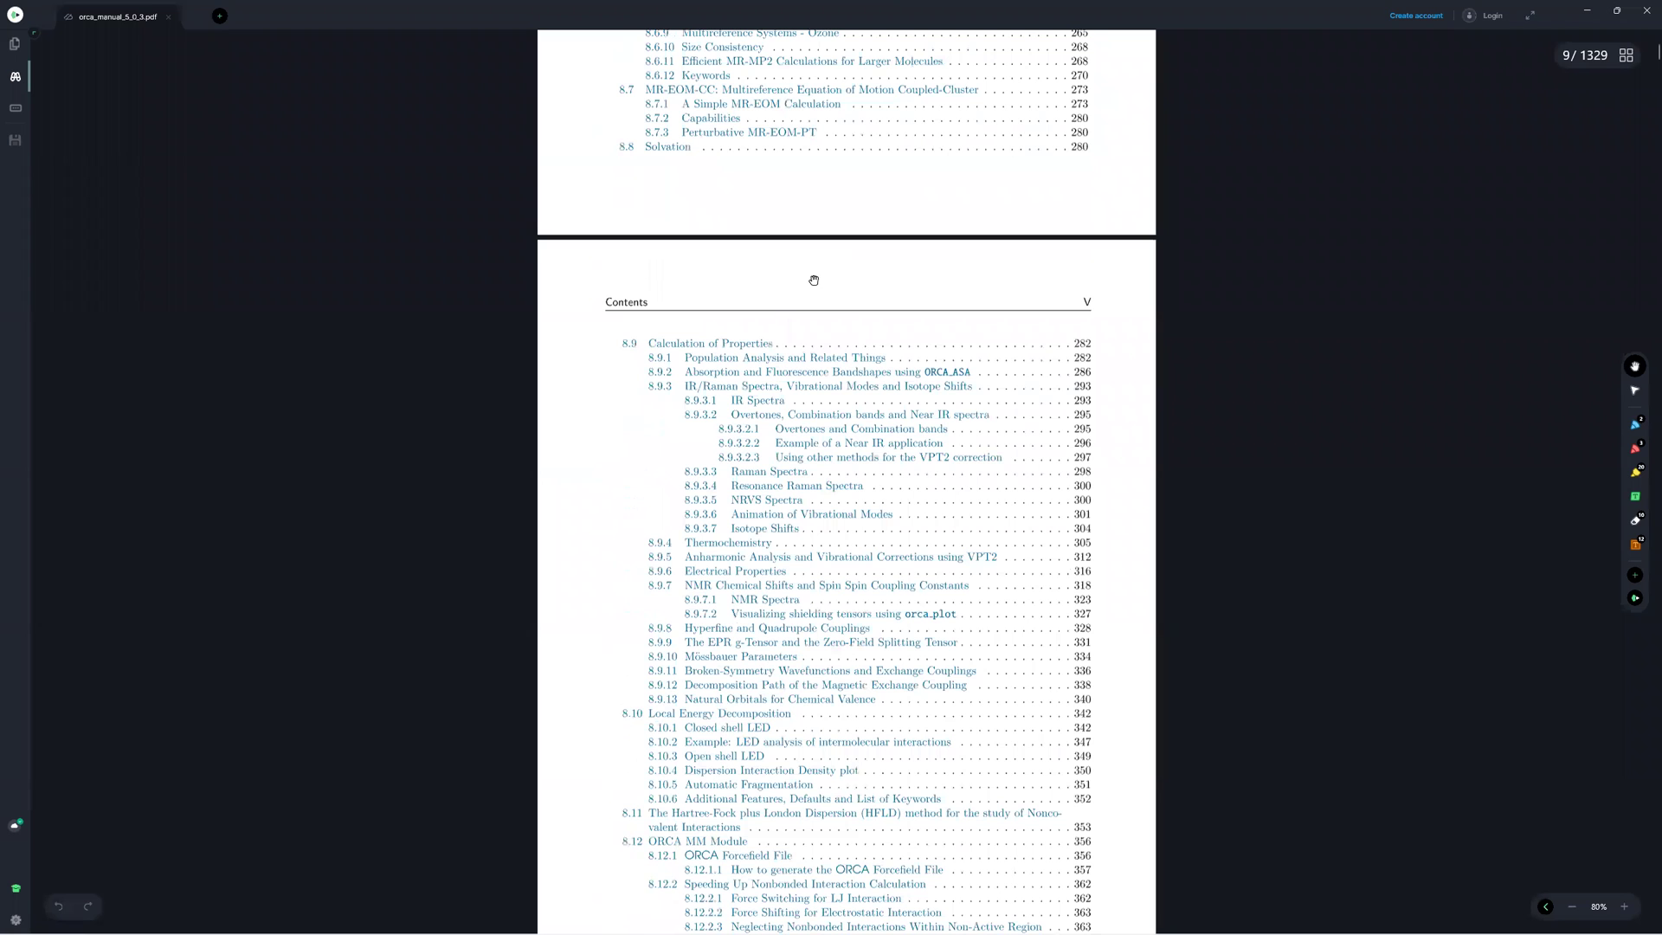
{"action": "scroll", "coordinate": [816, 281], "scroll_direction": "down", "scroll_amount": 10}
{"action": "scroll", "coordinate": [817, 282], "scroll_direction": "down", "scroll_amount": 10}
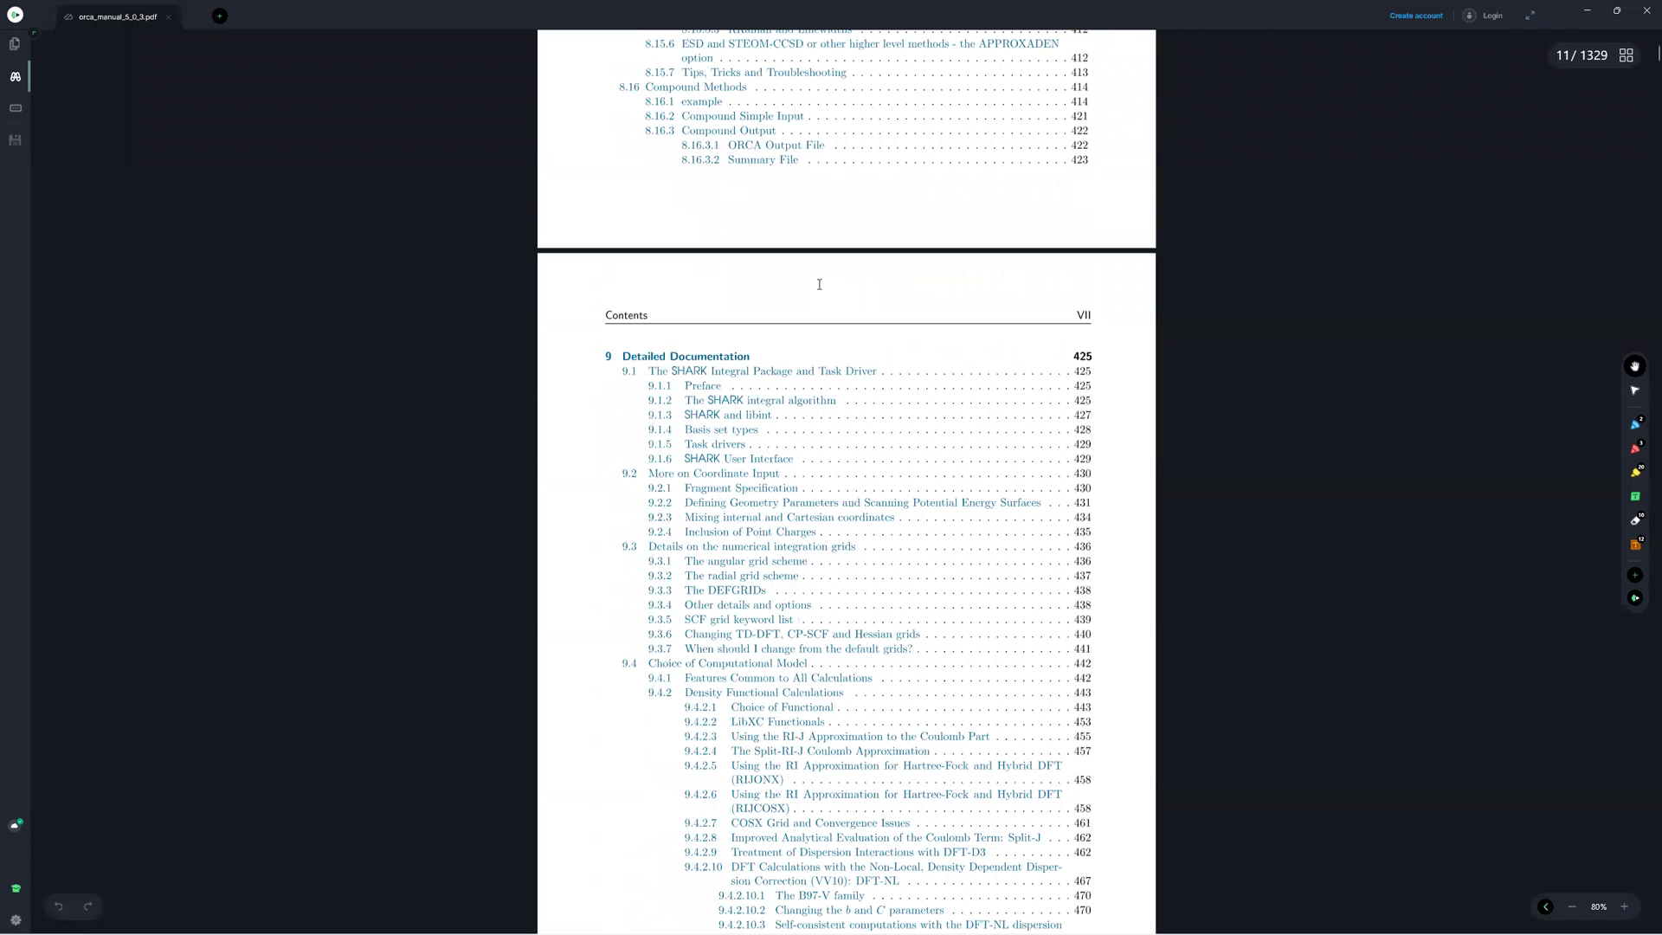
{"action": "scroll", "coordinate": [814, 299], "scroll_direction": "down", "scroll_amount": 10}
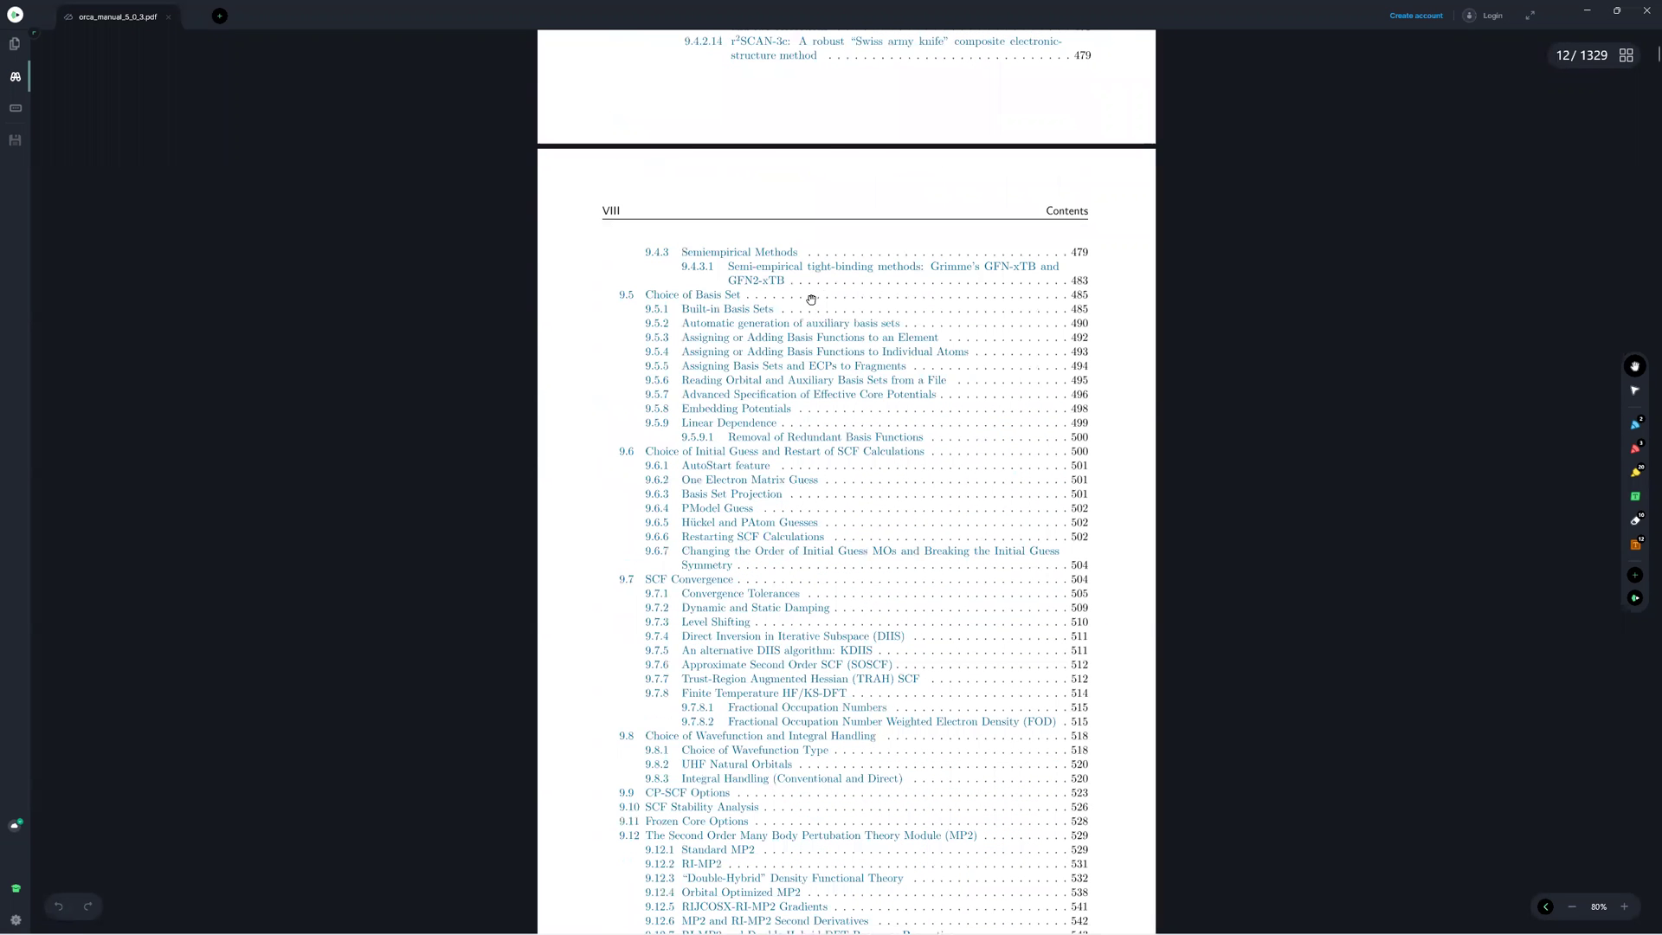
{"action": "scroll", "coordinate": [813, 299], "scroll_direction": "up", "scroll_amount": 3}
{"action": "scroll", "coordinate": [812, 303], "scroll_direction": "up", "scroll_amount": 20}
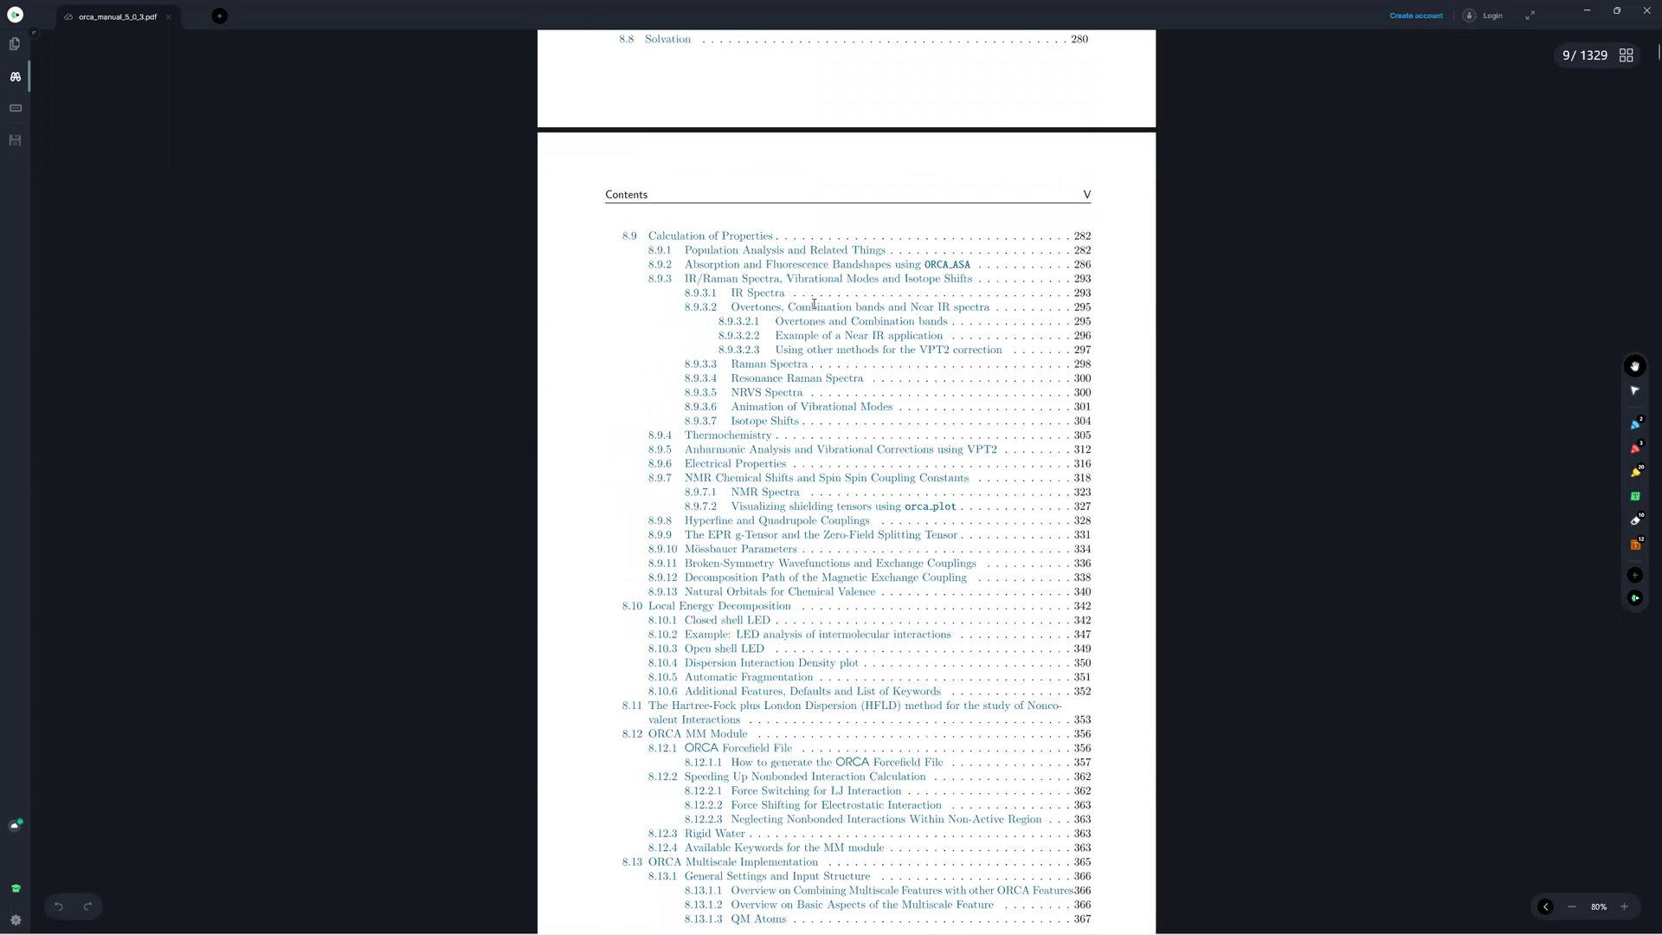
{"action": "scroll", "coordinate": [813, 305], "scroll_direction": "up", "scroll_amount": 15}
{"action": "scroll", "coordinate": [813, 308], "scroll_direction": "up", "scroll_amount": 10}
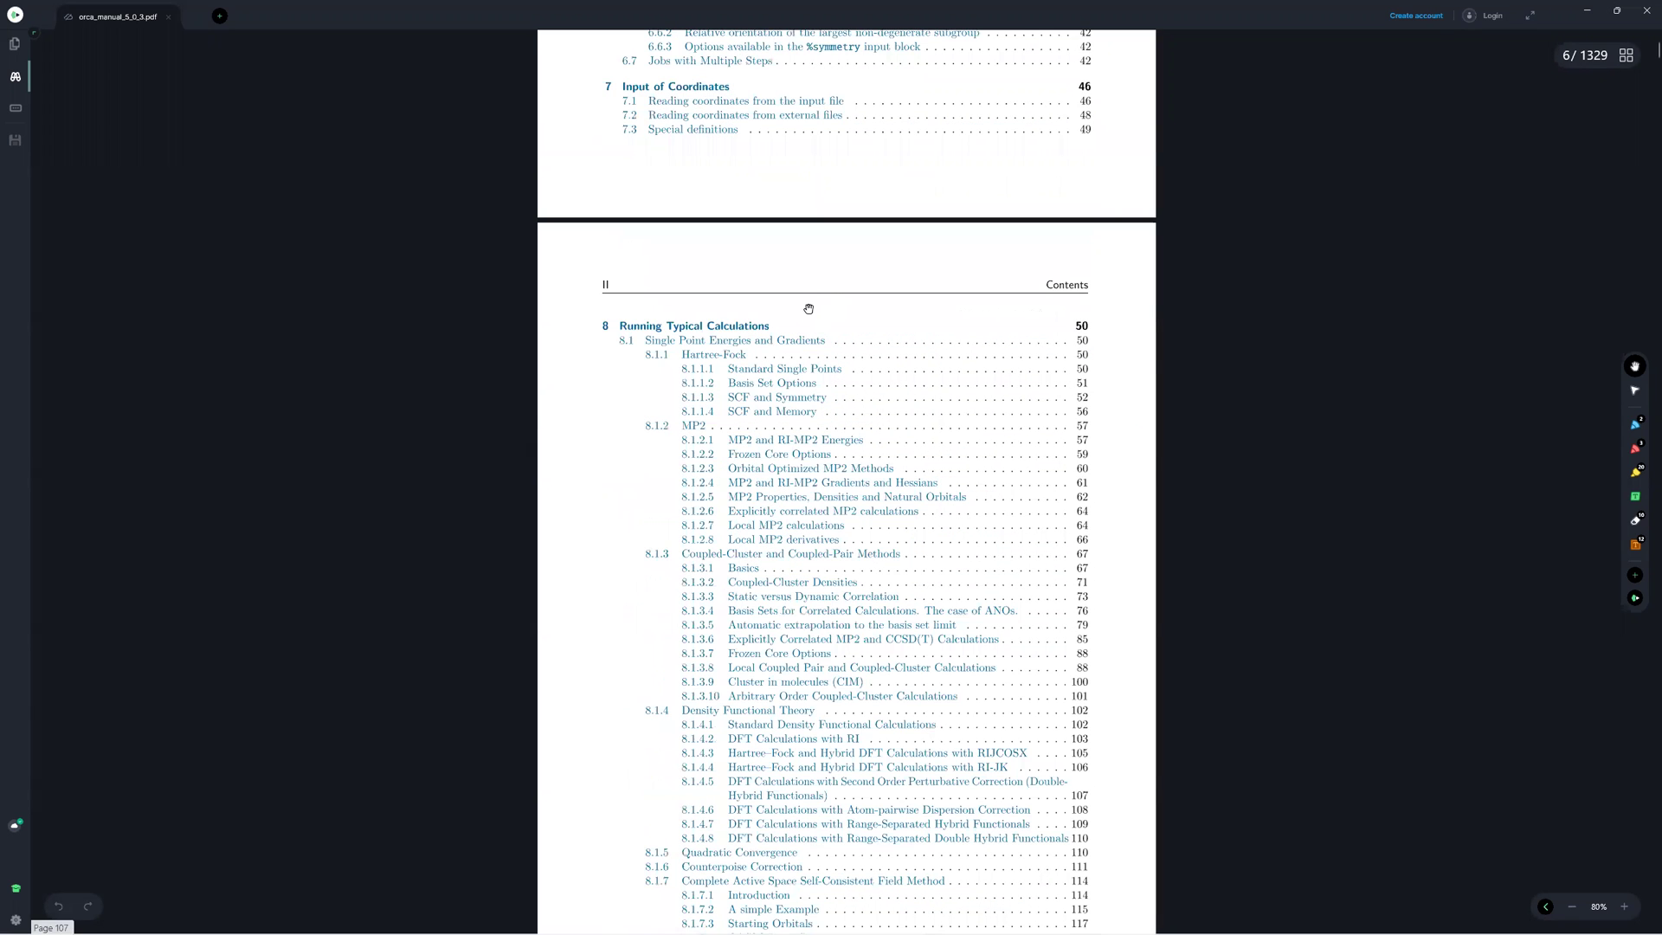
{"action": "scroll", "coordinate": [809, 308], "scroll_direction": "up", "scroll_amount": 6}
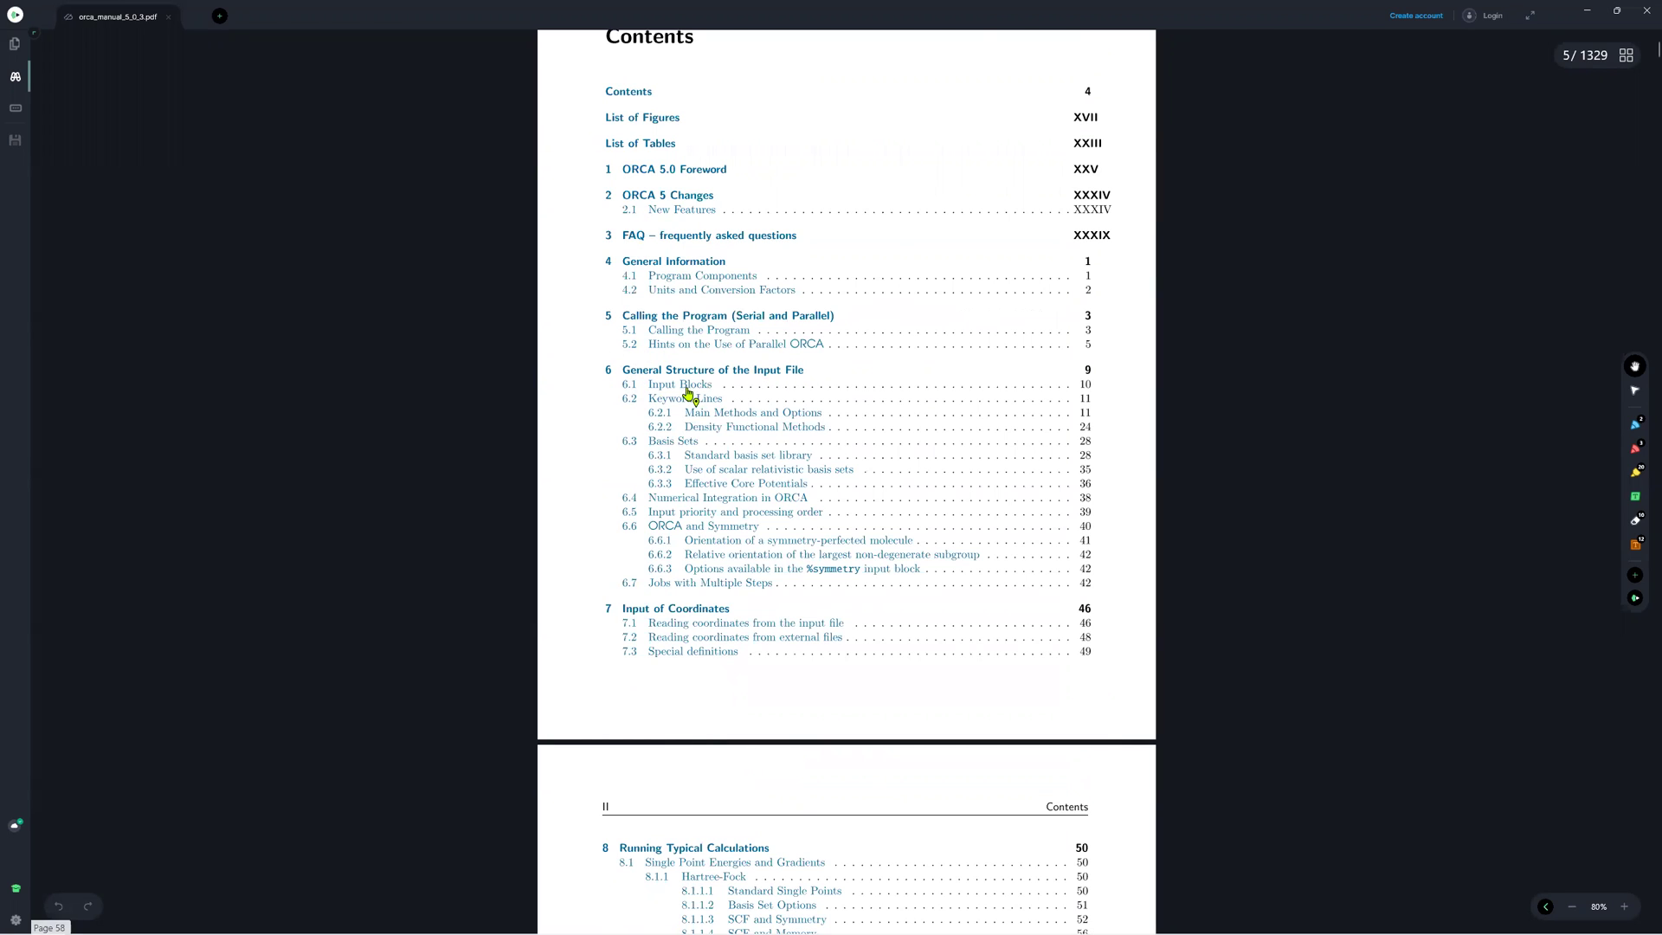
{"action": "scroll", "coordinate": [792, 381], "scroll_direction": "down", "scroll_amount": 3}
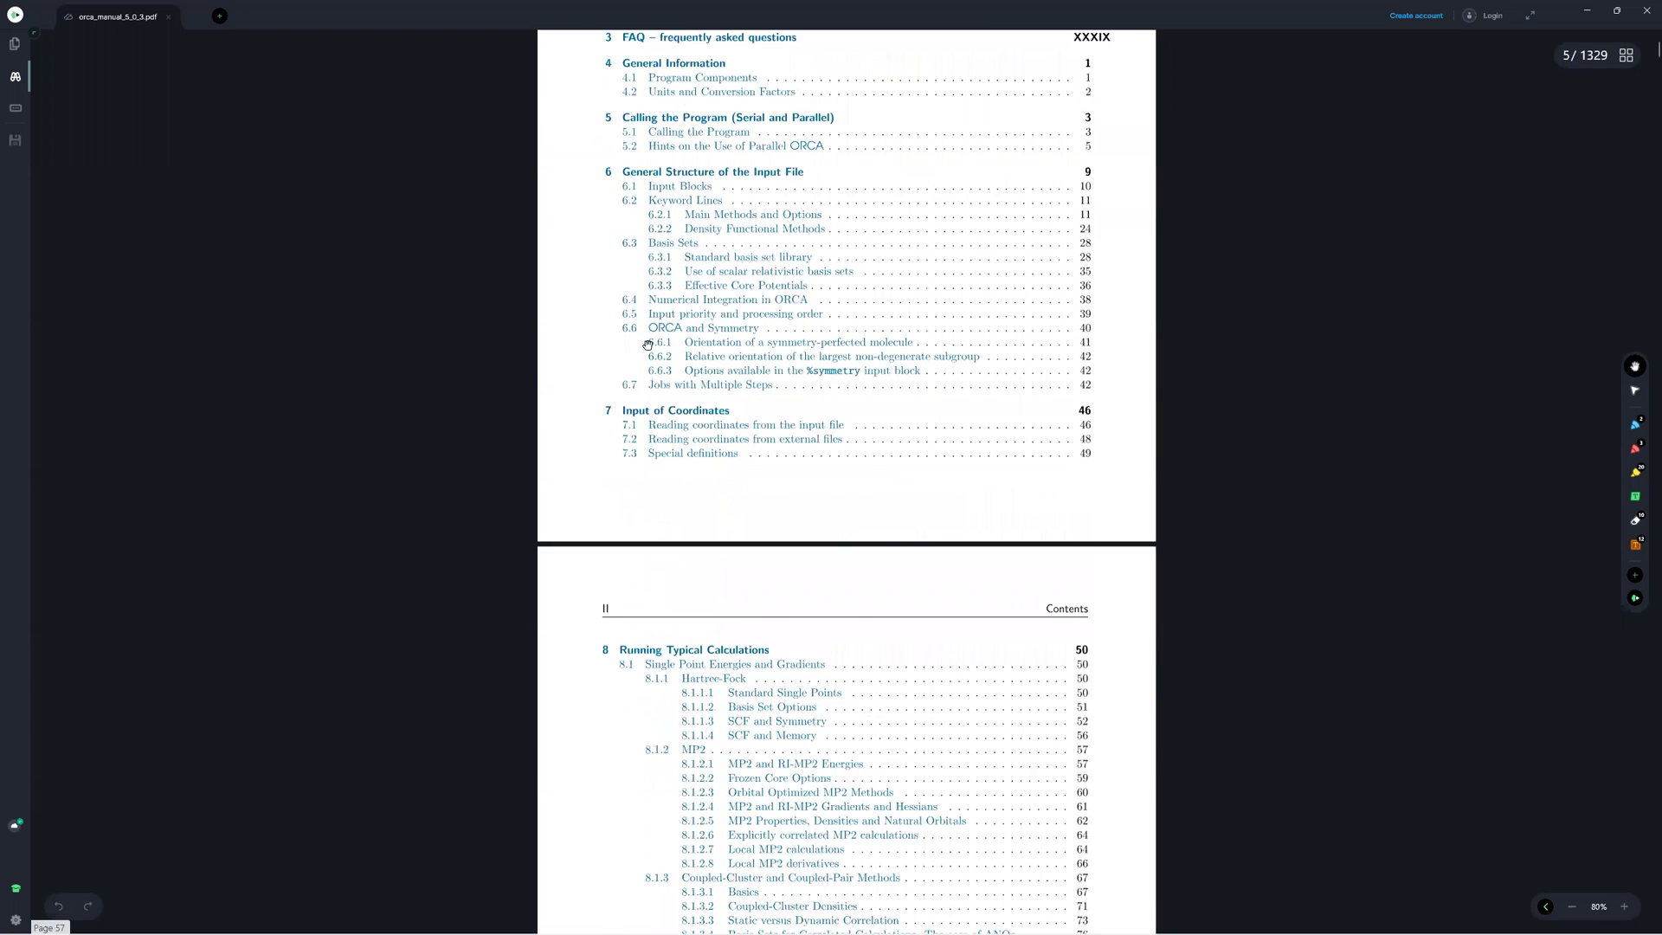
{"action": "scroll", "coordinate": [658, 338], "scroll_direction": "down", "scroll_amount": 5}
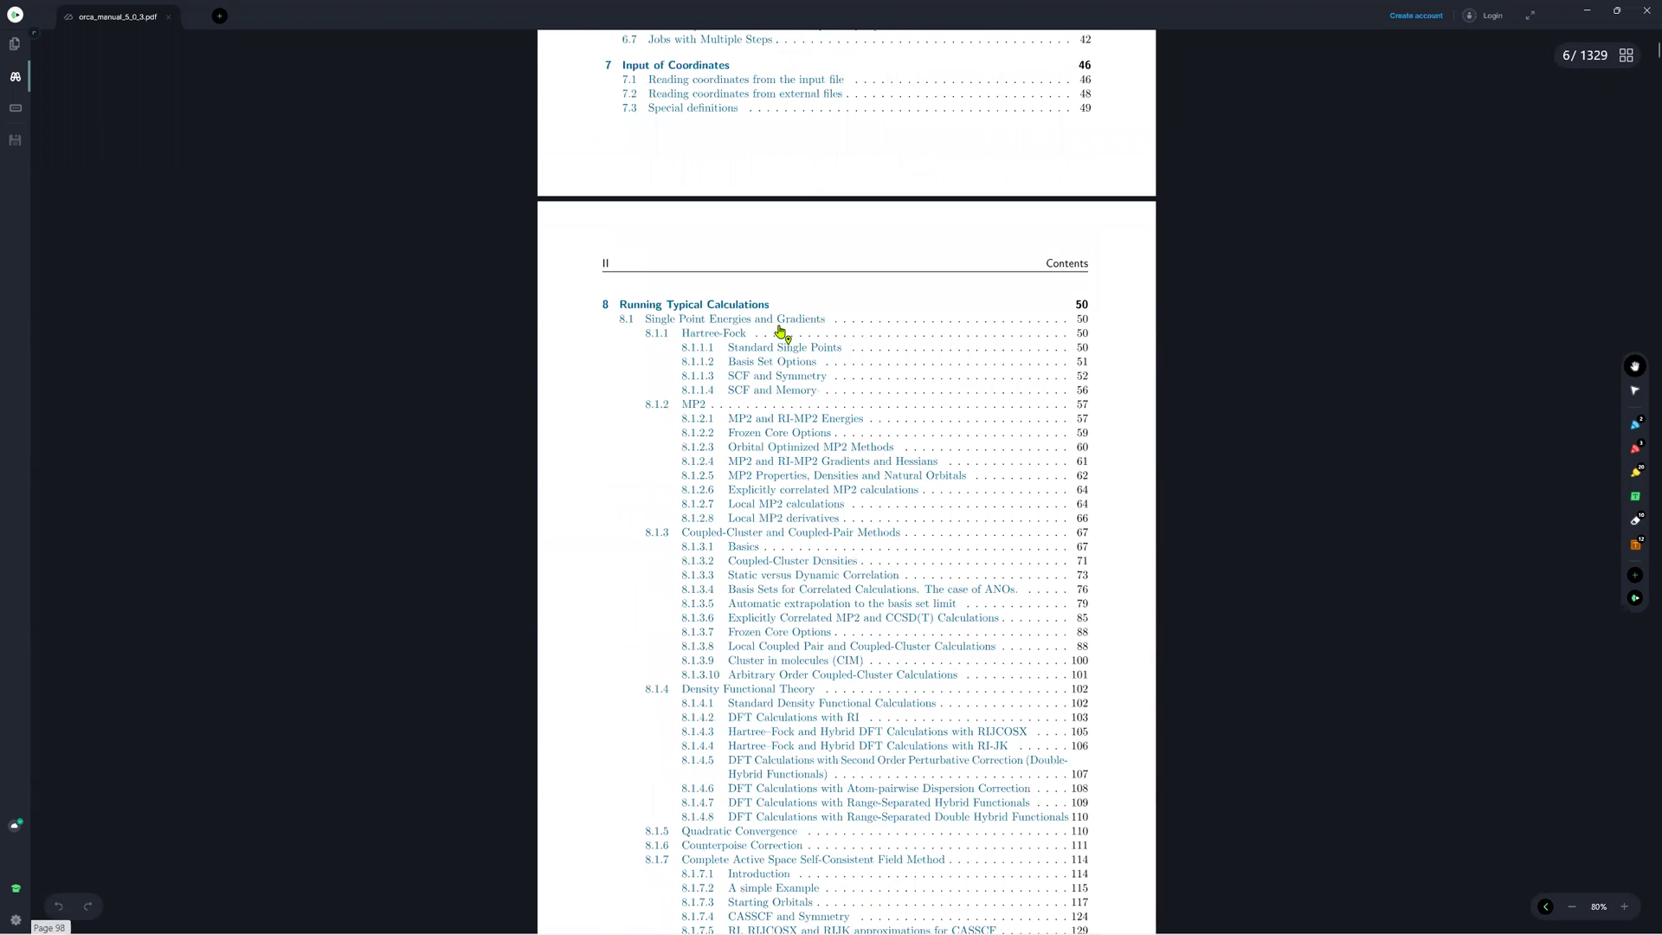
{"action": "scroll", "coordinate": [779, 327], "scroll_direction": "up", "scroll_amount": 2}
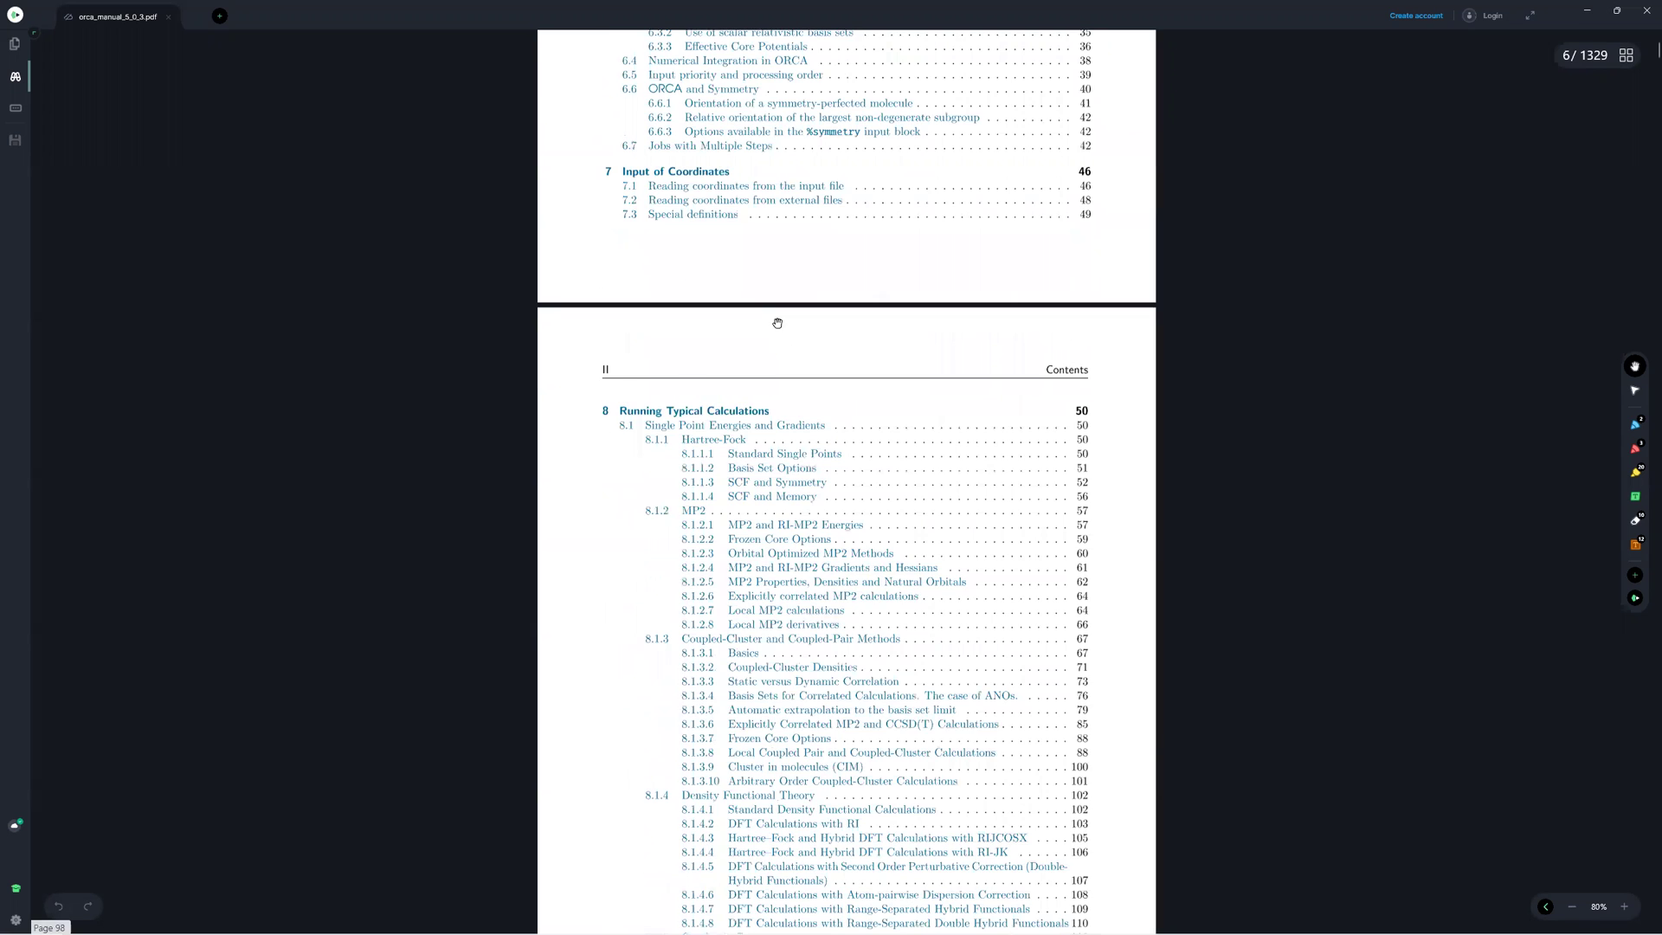
{"action": "scroll", "coordinate": [777, 323], "scroll_direction": "up", "scroll_amount": 6}
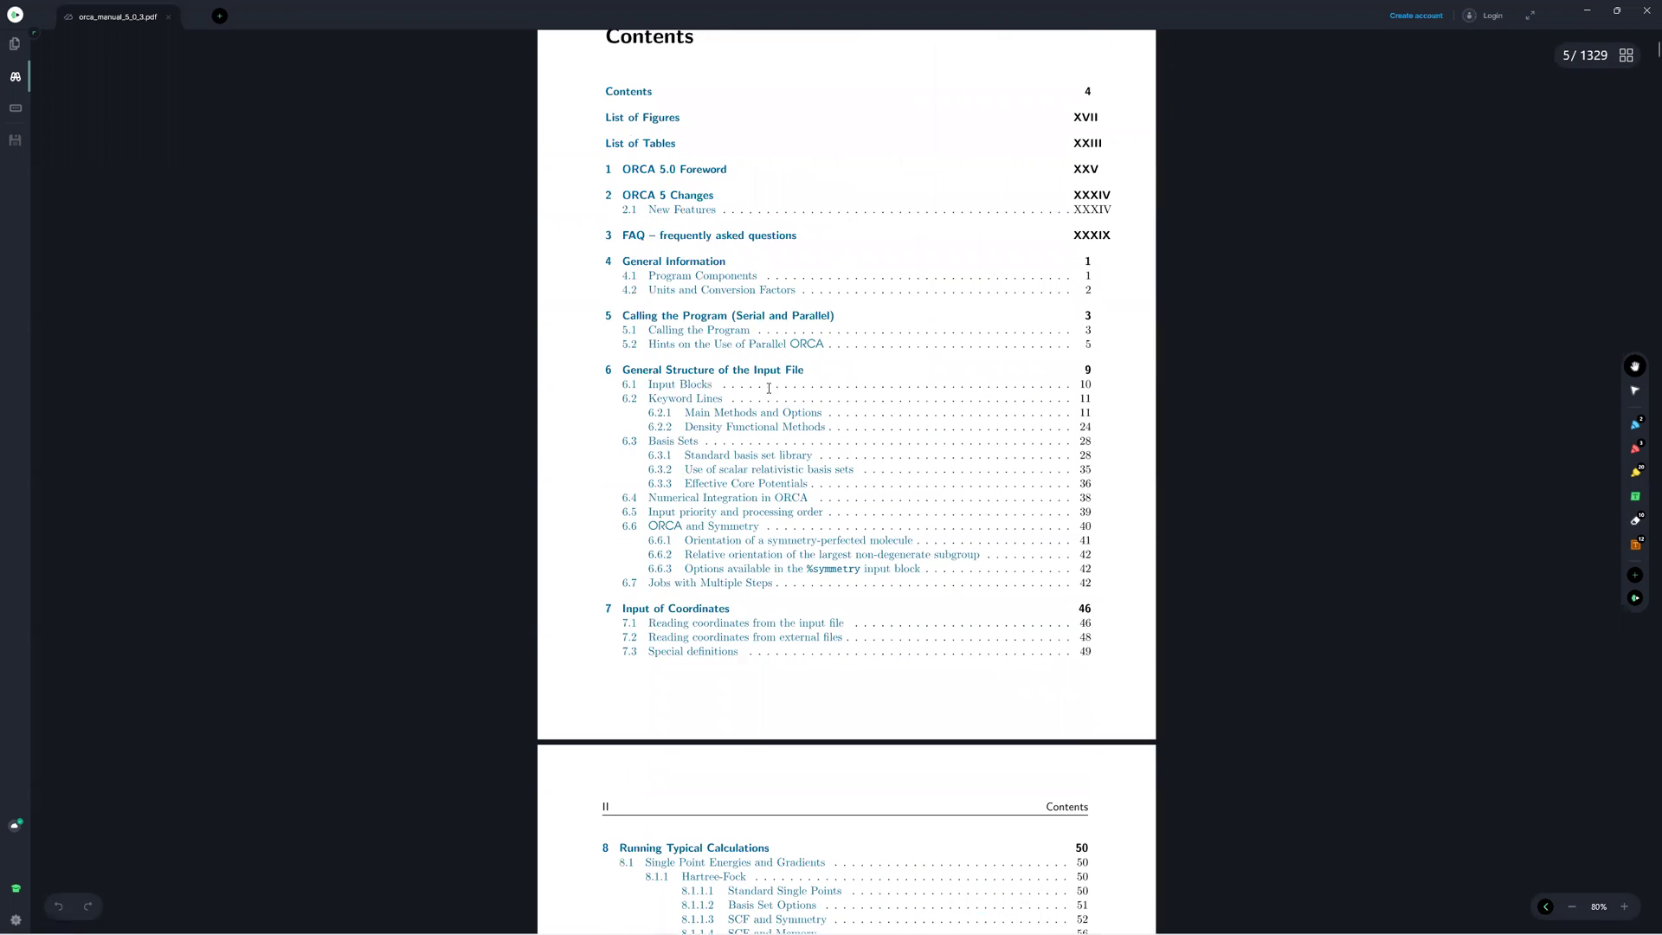
{"action": "scroll", "coordinate": [769, 387], "scroll_direction": "down", "scroll_amount": 20}
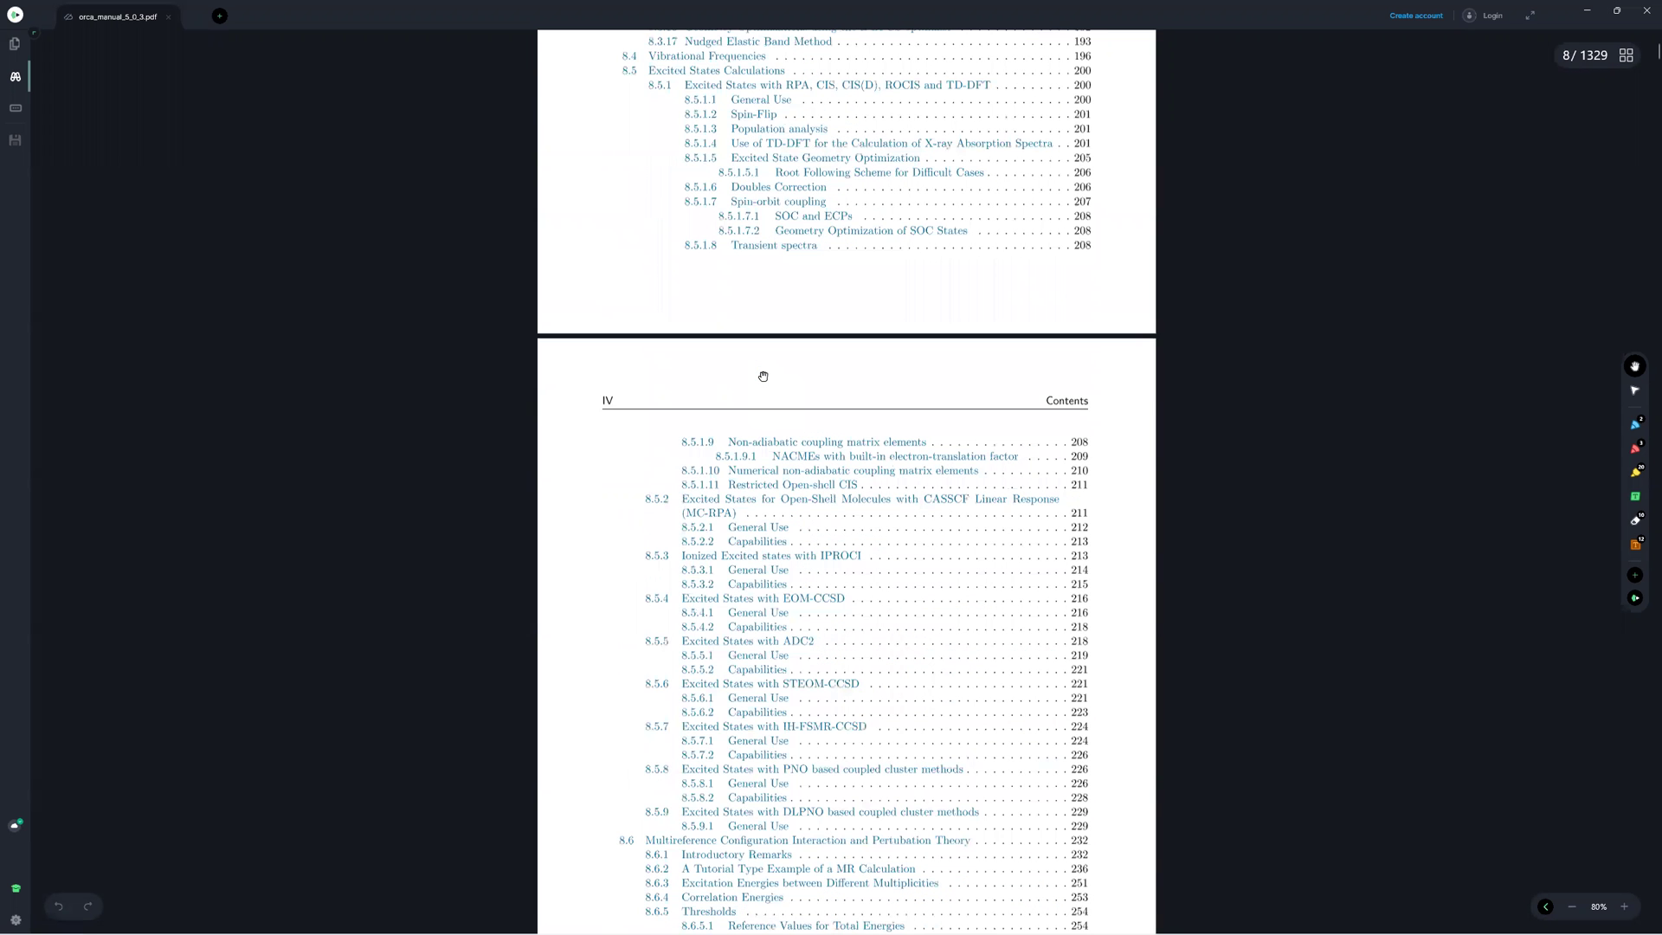
{"action": "scroll", "coordinate": [762, 374], "scroll_direction": "down", "scroll_amount": 11}
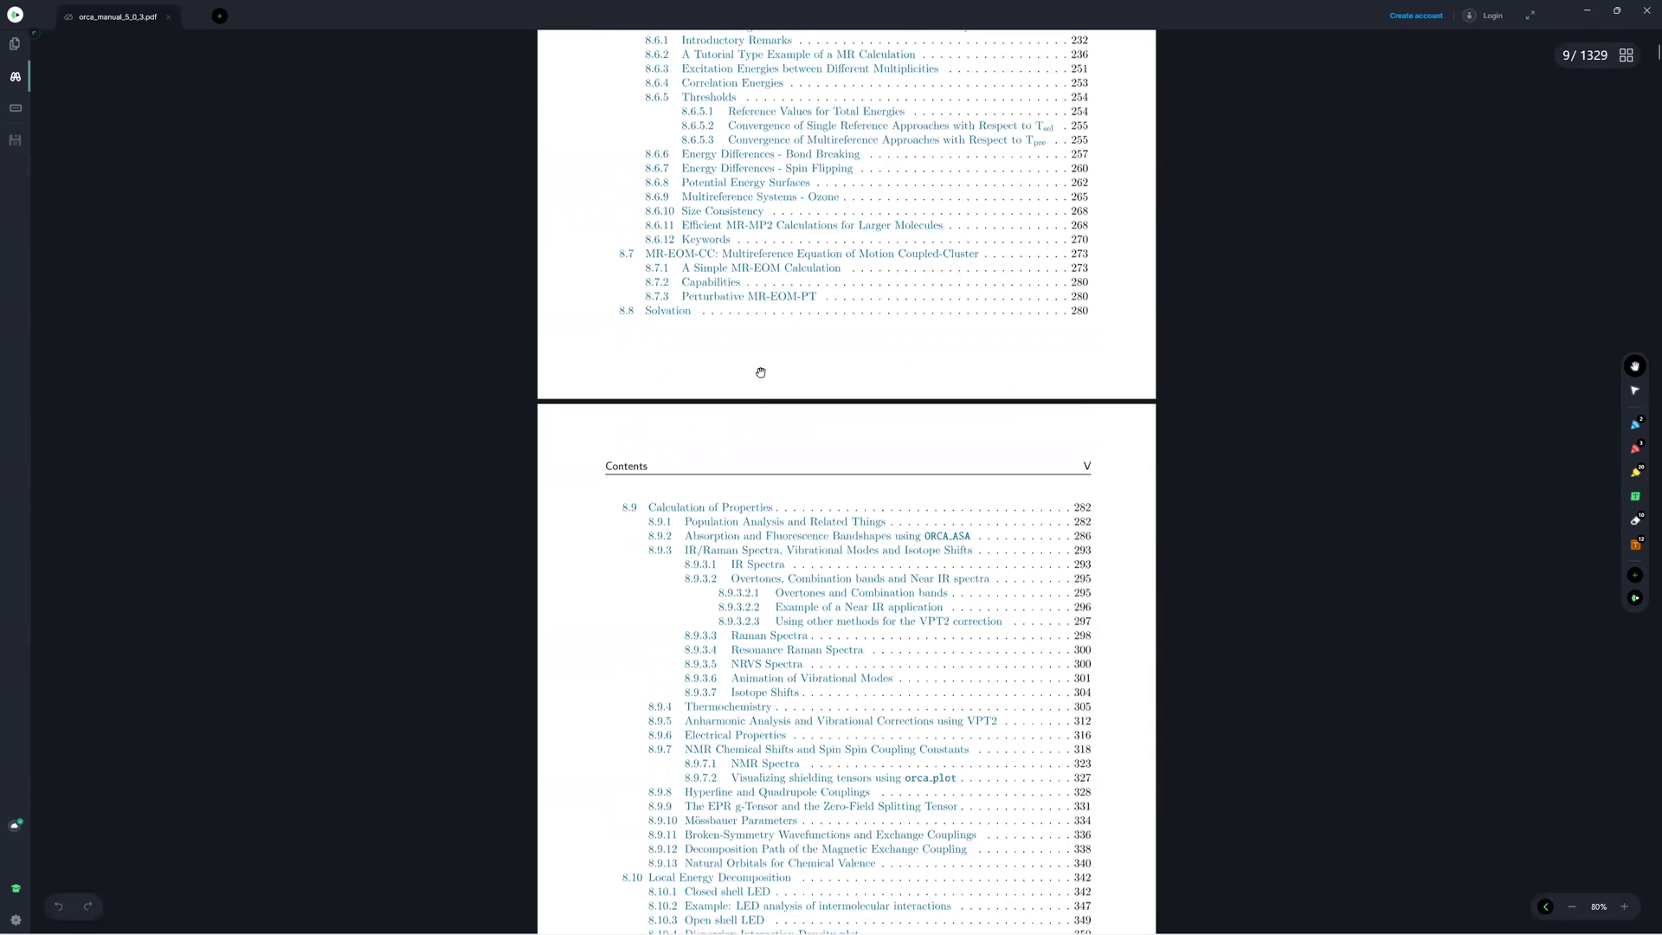
{"action": "scroll", "coordinate": [760, 372], "scroll_direction": "down", "scroll_amount": 6}
{"action": "scroll", "coordinate": [749, 357], "scroll_direction": "up", "scroll_amount": 20}
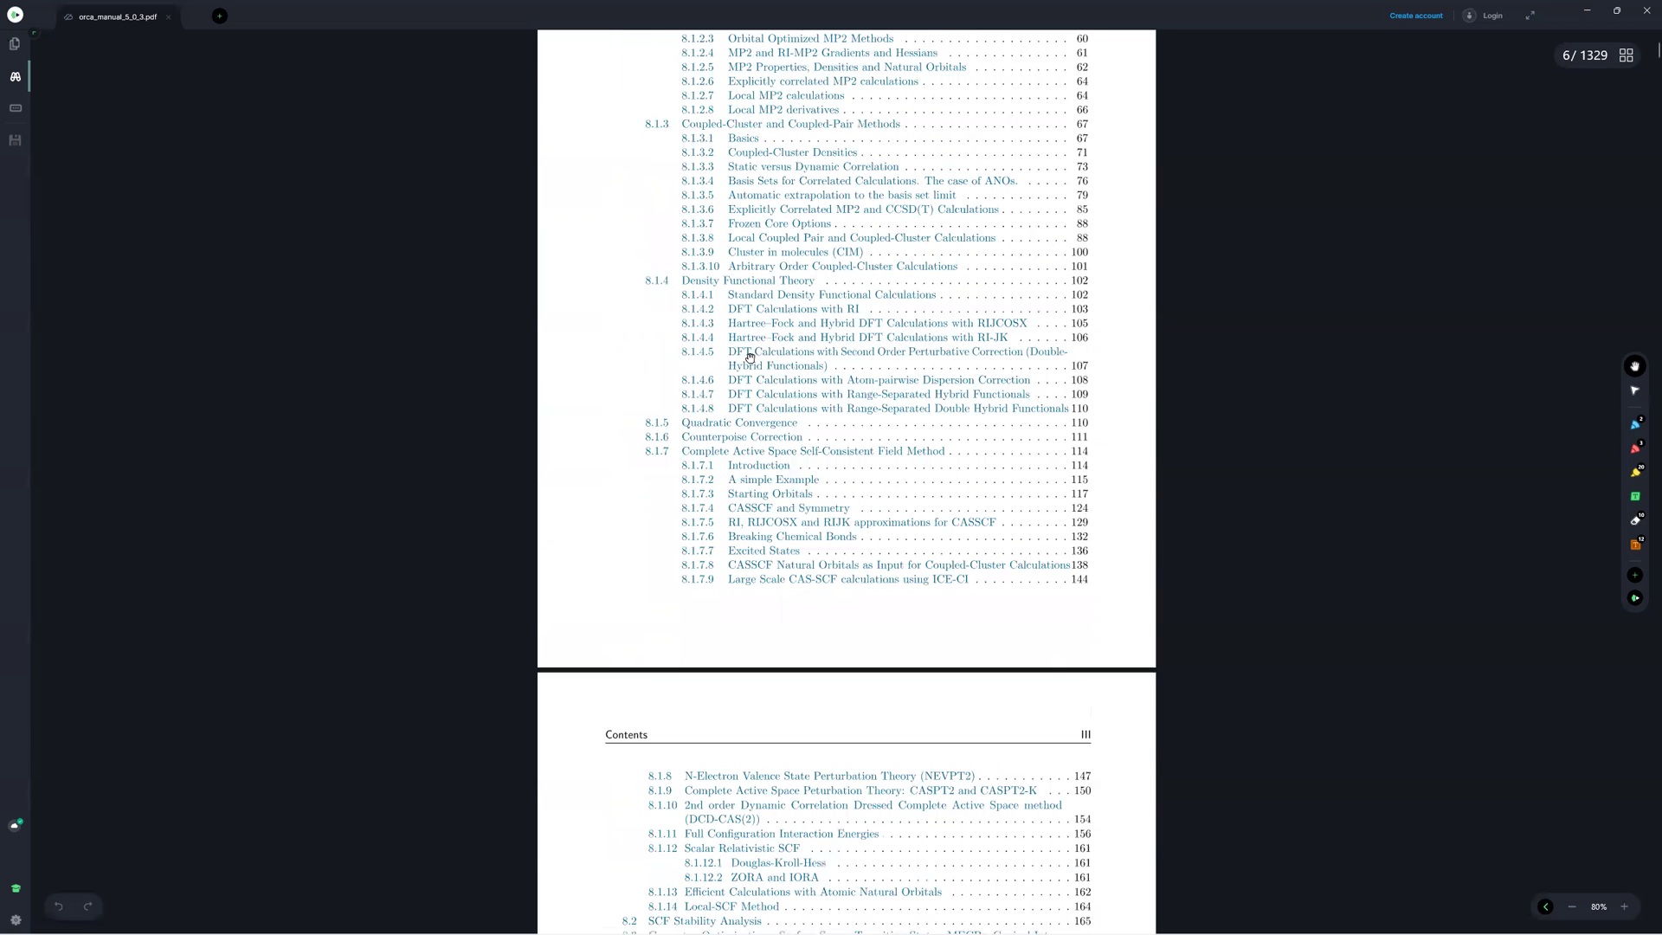
{"action": "scroll", "coordinate": [749, 357], "scroll_direction": "up", "scroll_amount": 10}
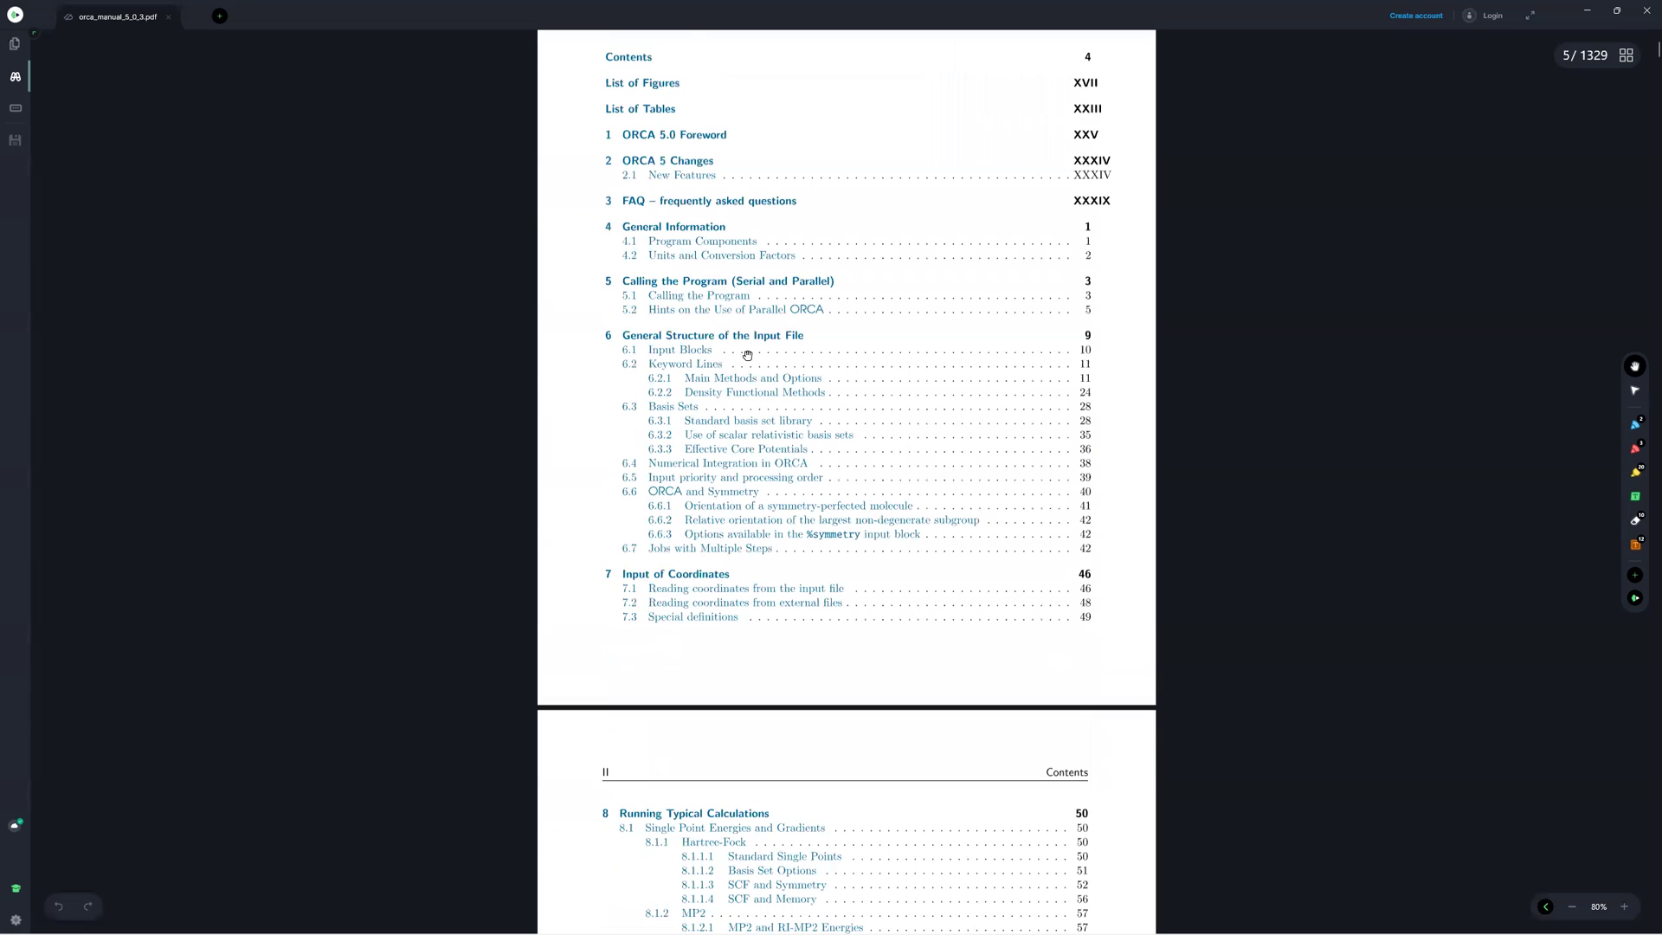
{"action": "scroll", "coordinate": [747, 354], "scroll_direction": "up", "scroll_amount": 1}
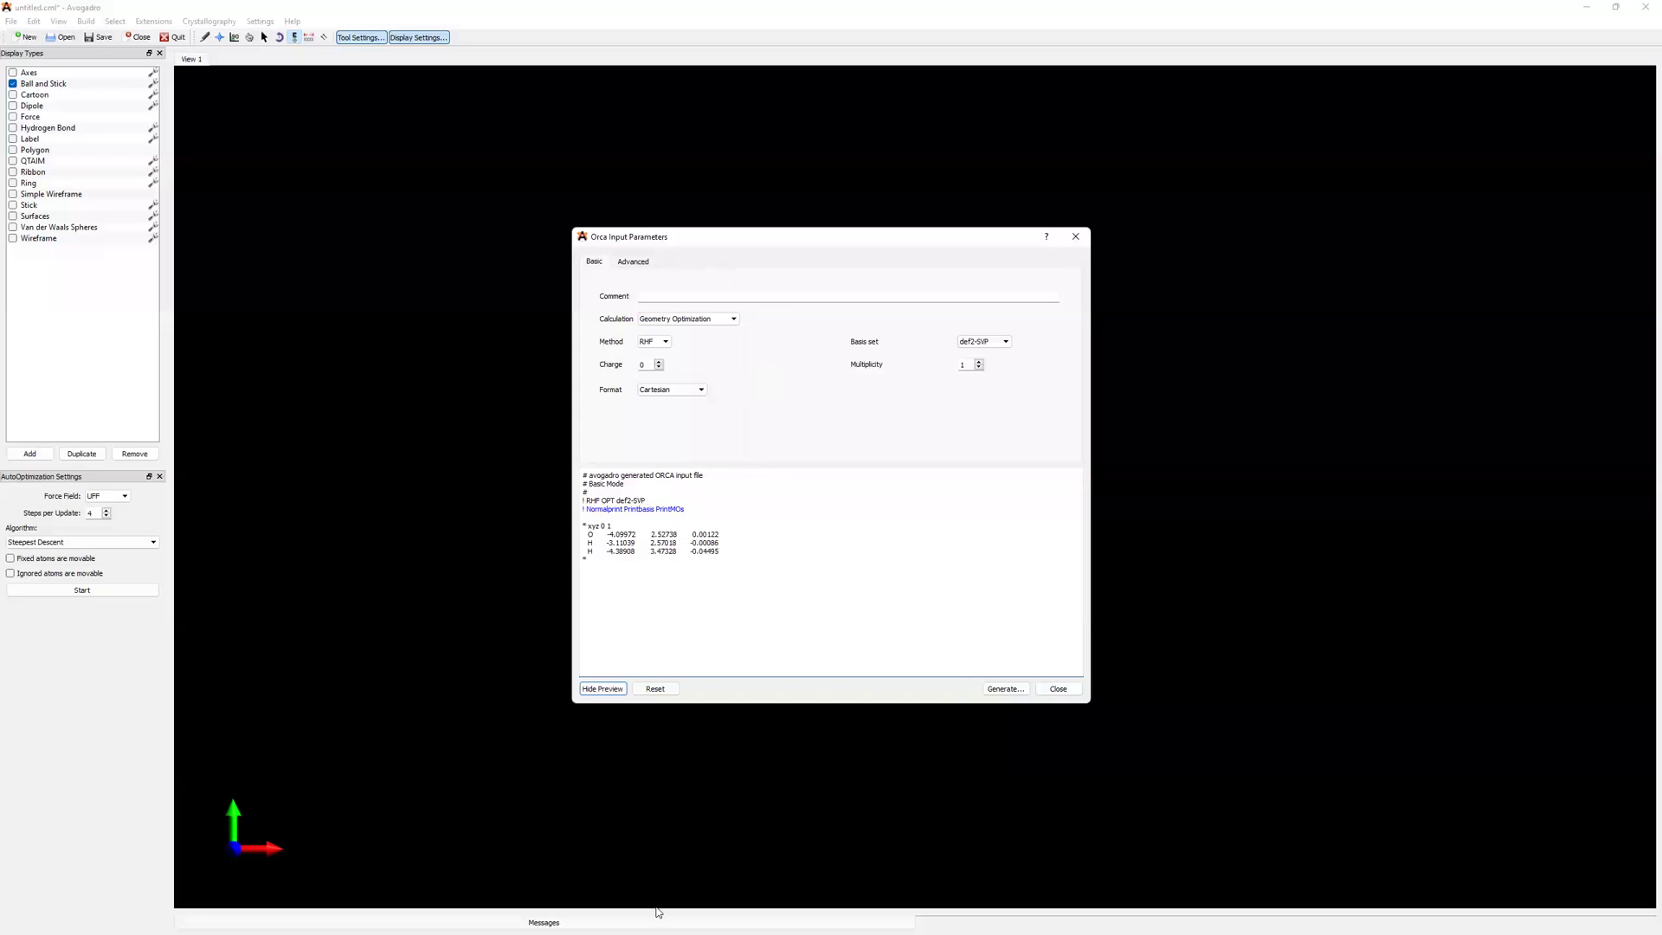
{"action": "mouse_move", "coordinate": [727, 920]}
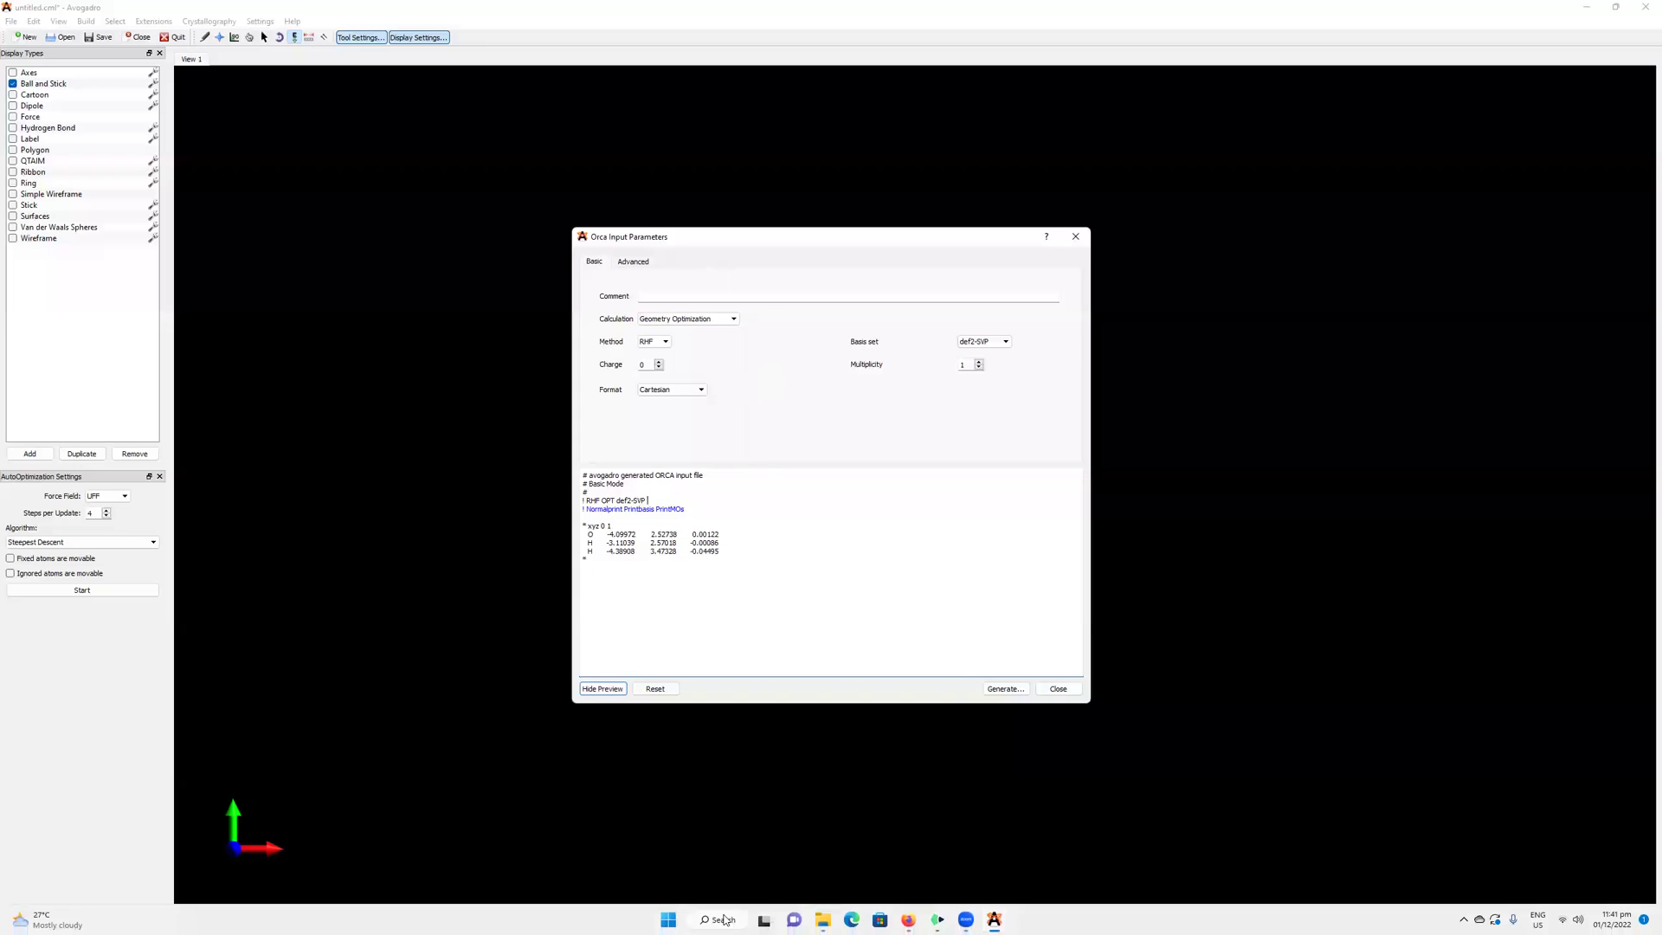
{"action": "right_click", "coordinate": [667, 919]}
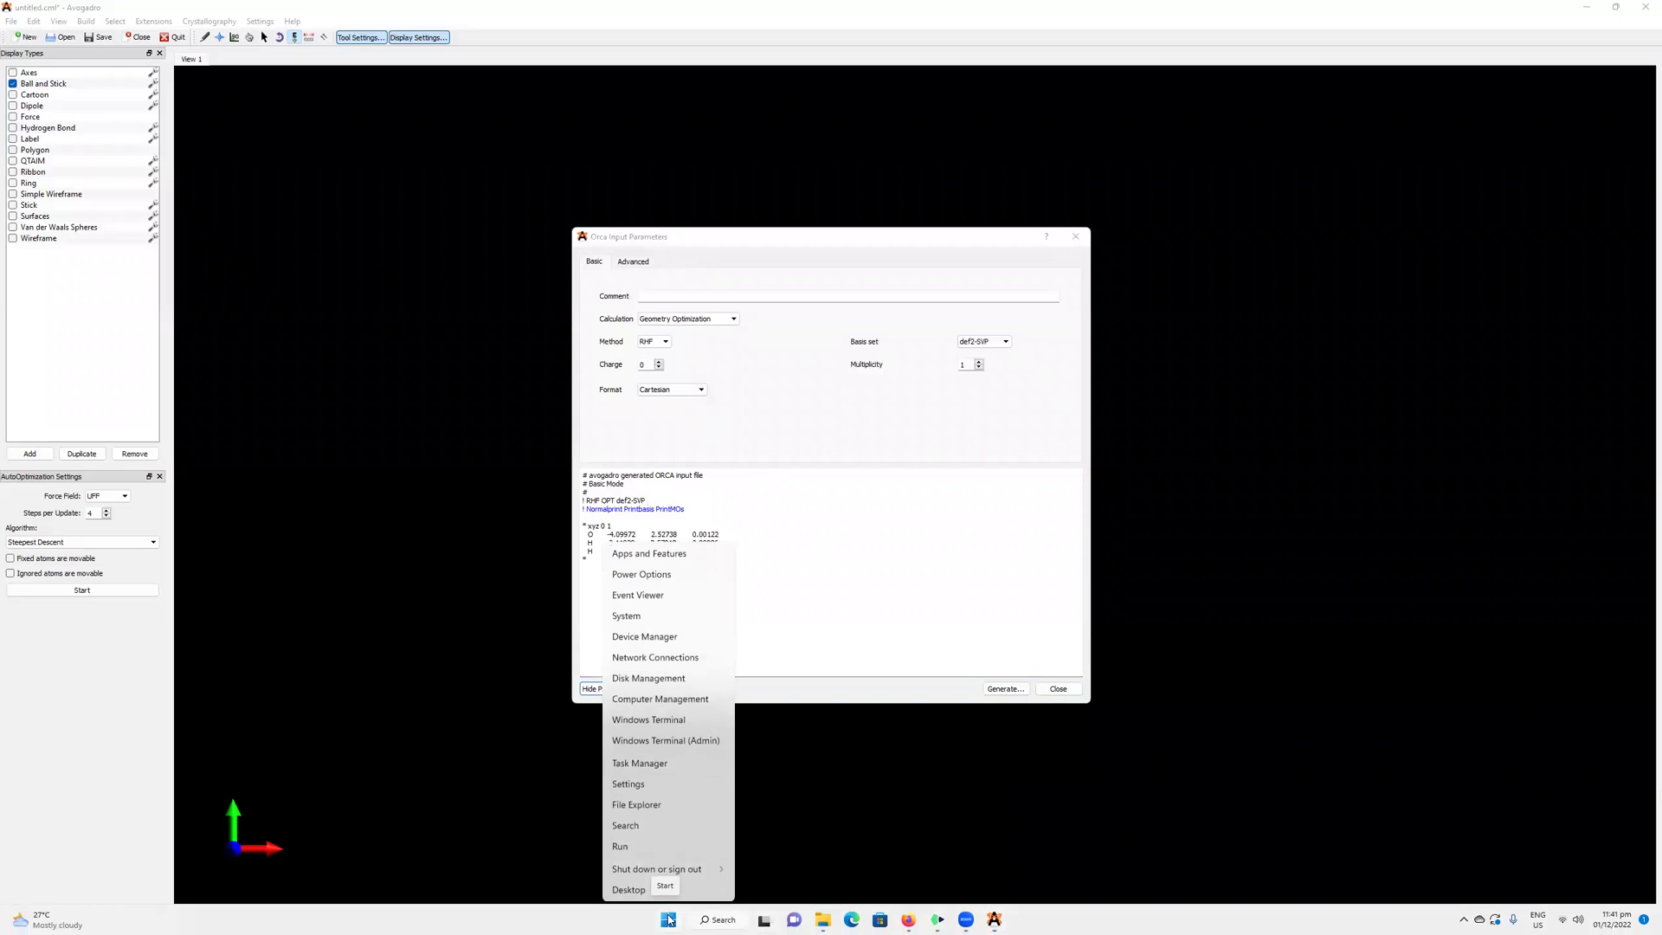
In PowerShell, cd into Desktop\orca_run, list it with dir, and run 'orca h2o.inp > h2o.out'
{"action": "left_click", "coordinate": [657, 723]}
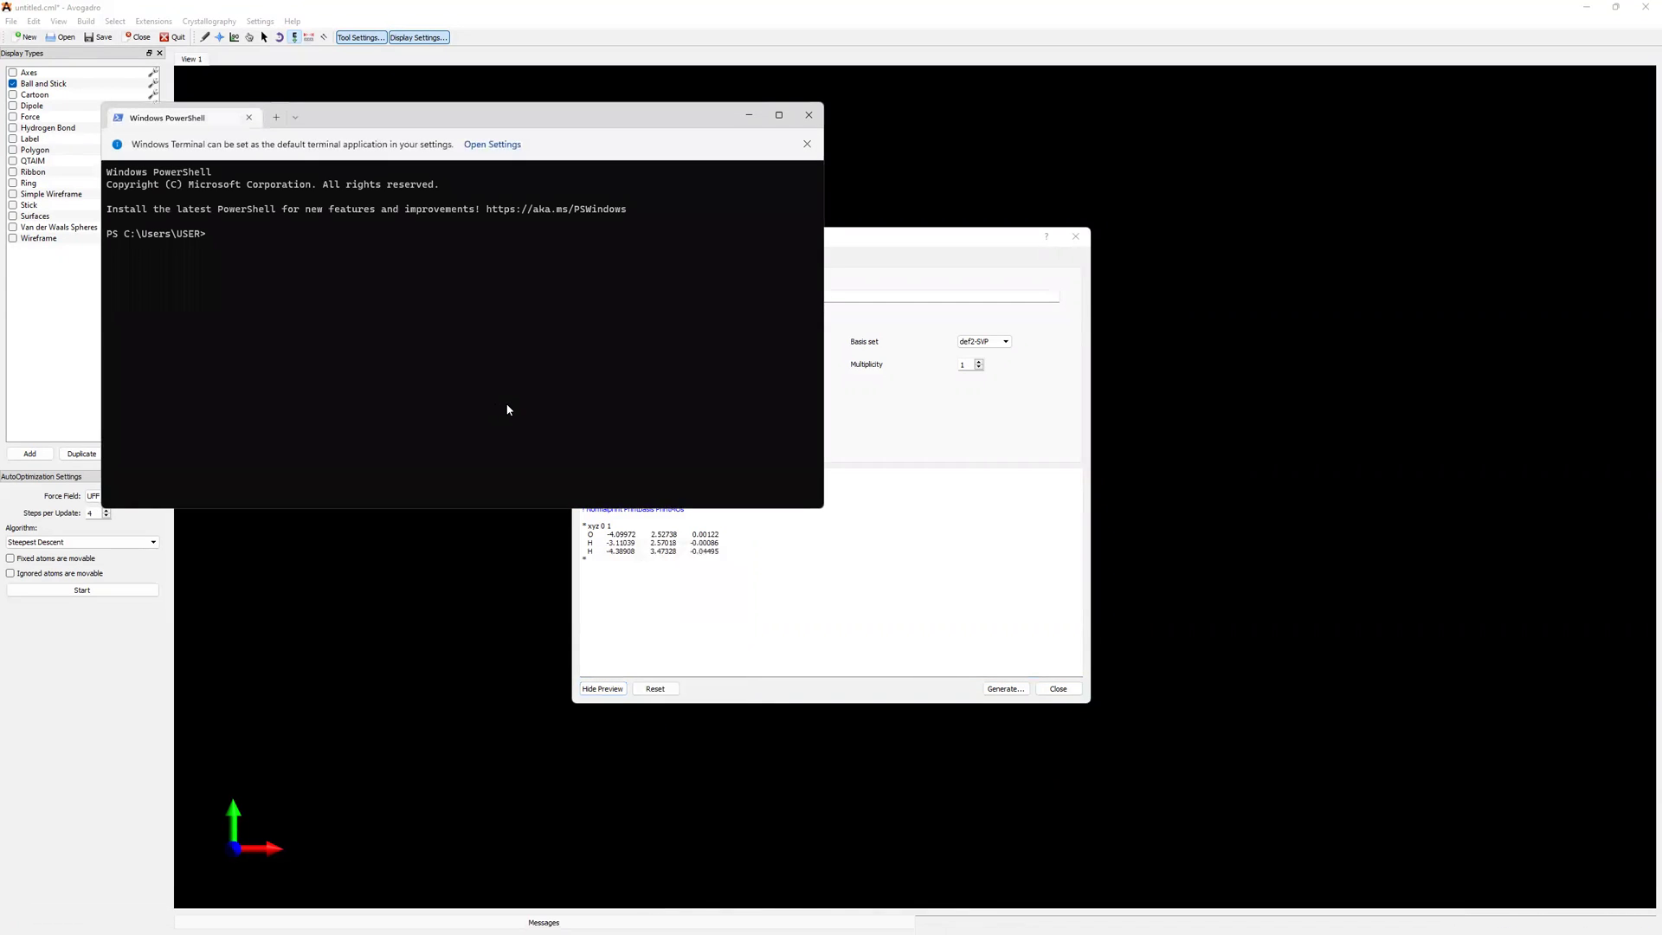
{"action": "type", "text": "cd"}
{"action": "key", "text": "Return"}
{"action": "type", "text": "dd .\\D"}
{"action": "key", "text": "Tab"}
{"action": "type", "text": "or"}
{"action": "key", "text": "Tab"}
{"action": "key", "text": "Return"}
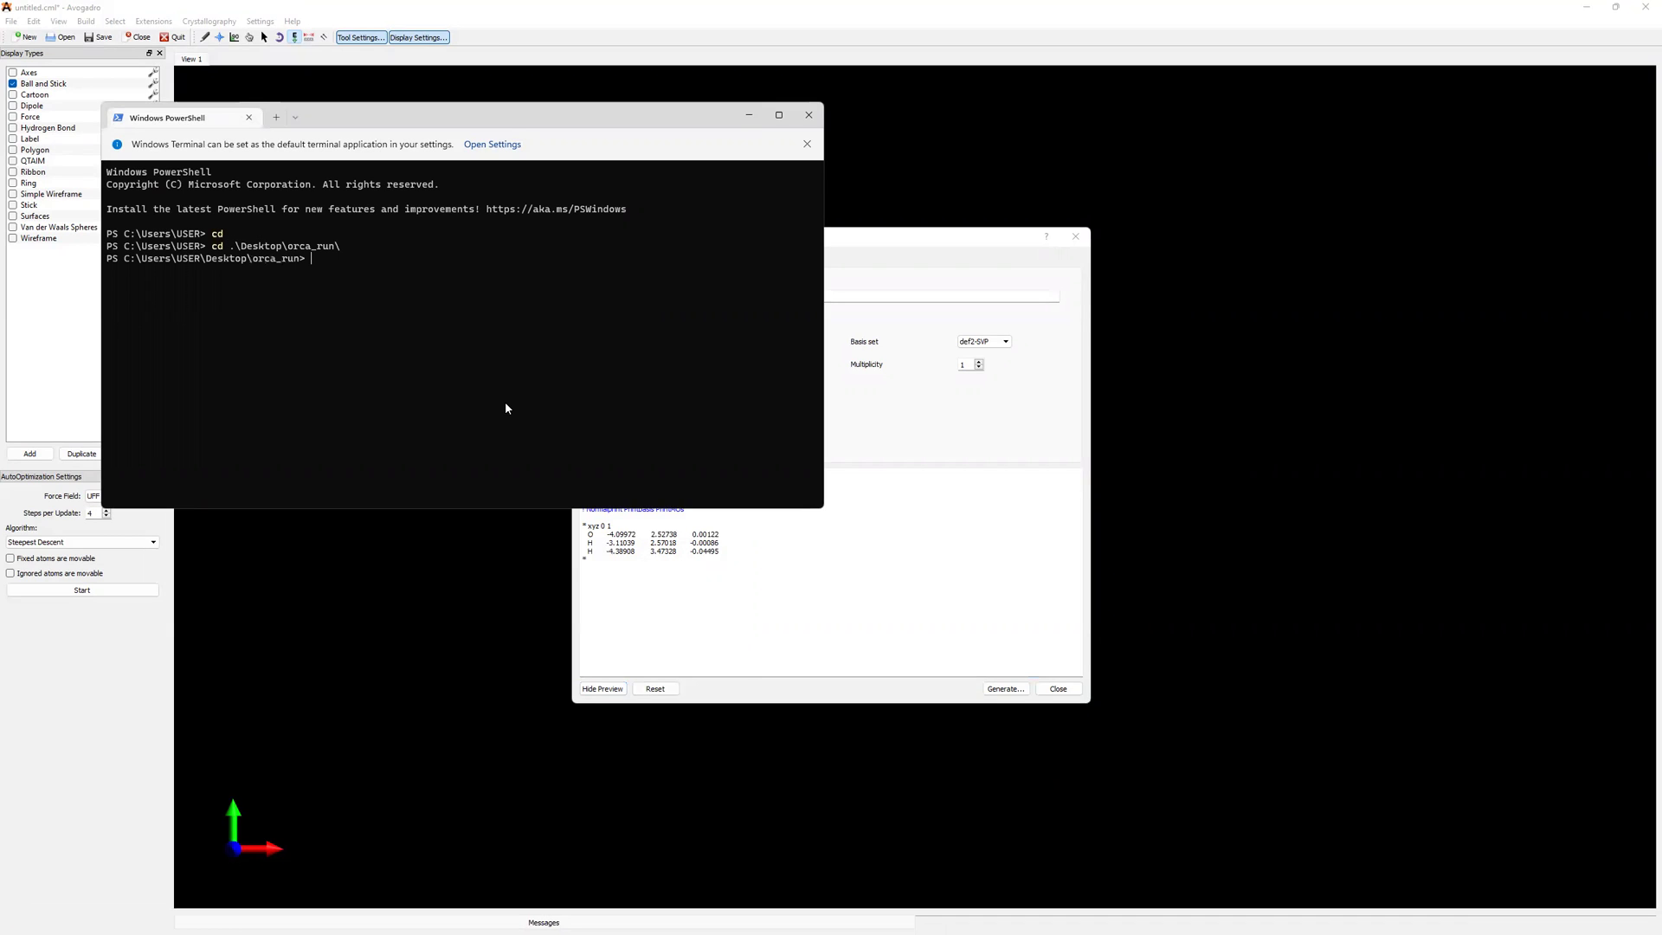
{"action": "type", "text": "dir"}
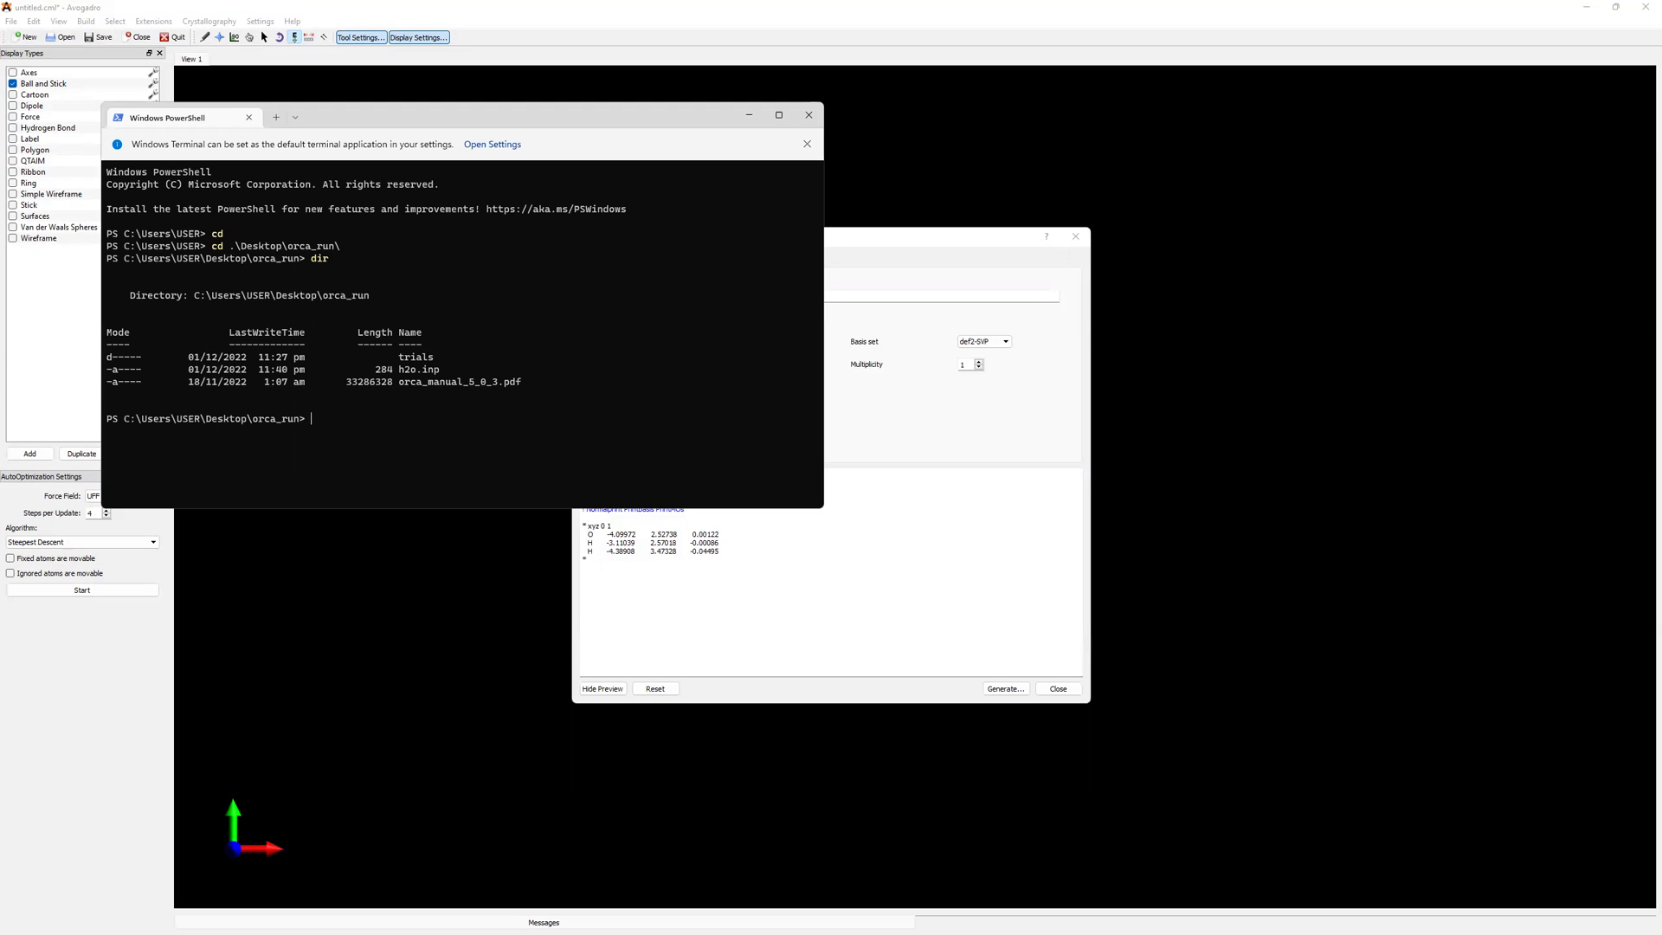
{"action": "type", "text": "orca h2o.inp > h2o.out"}
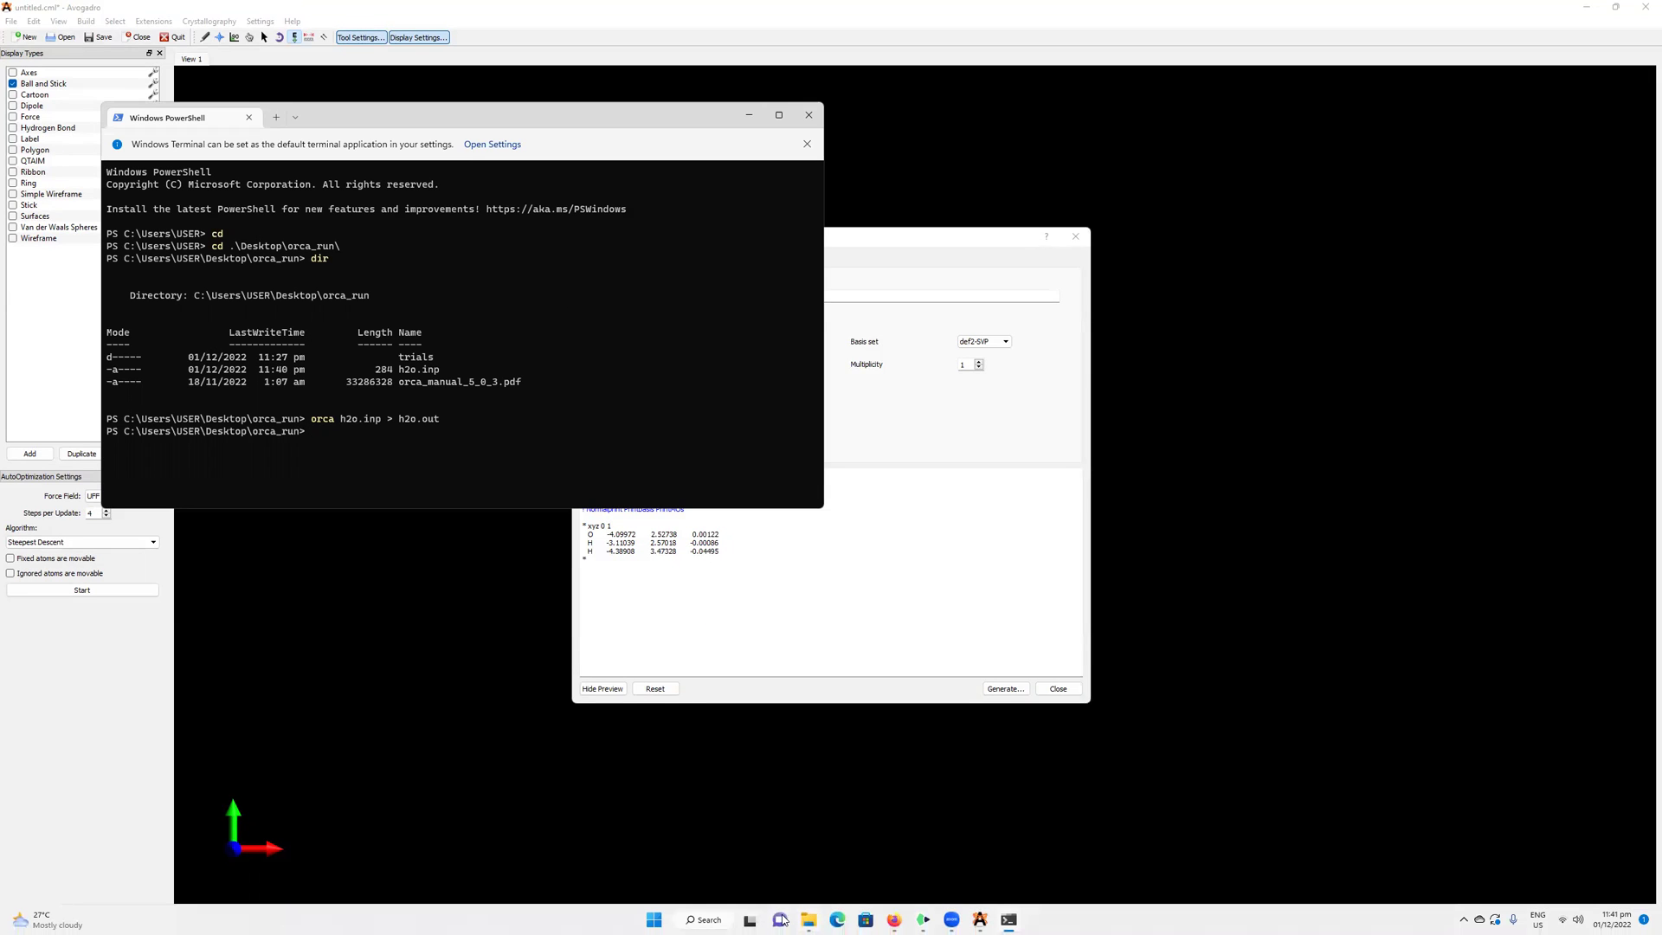
Open h2o.out from the orca_run folder in Sublime Text
{"action": "left_click", "coordinate": [807, 920]}
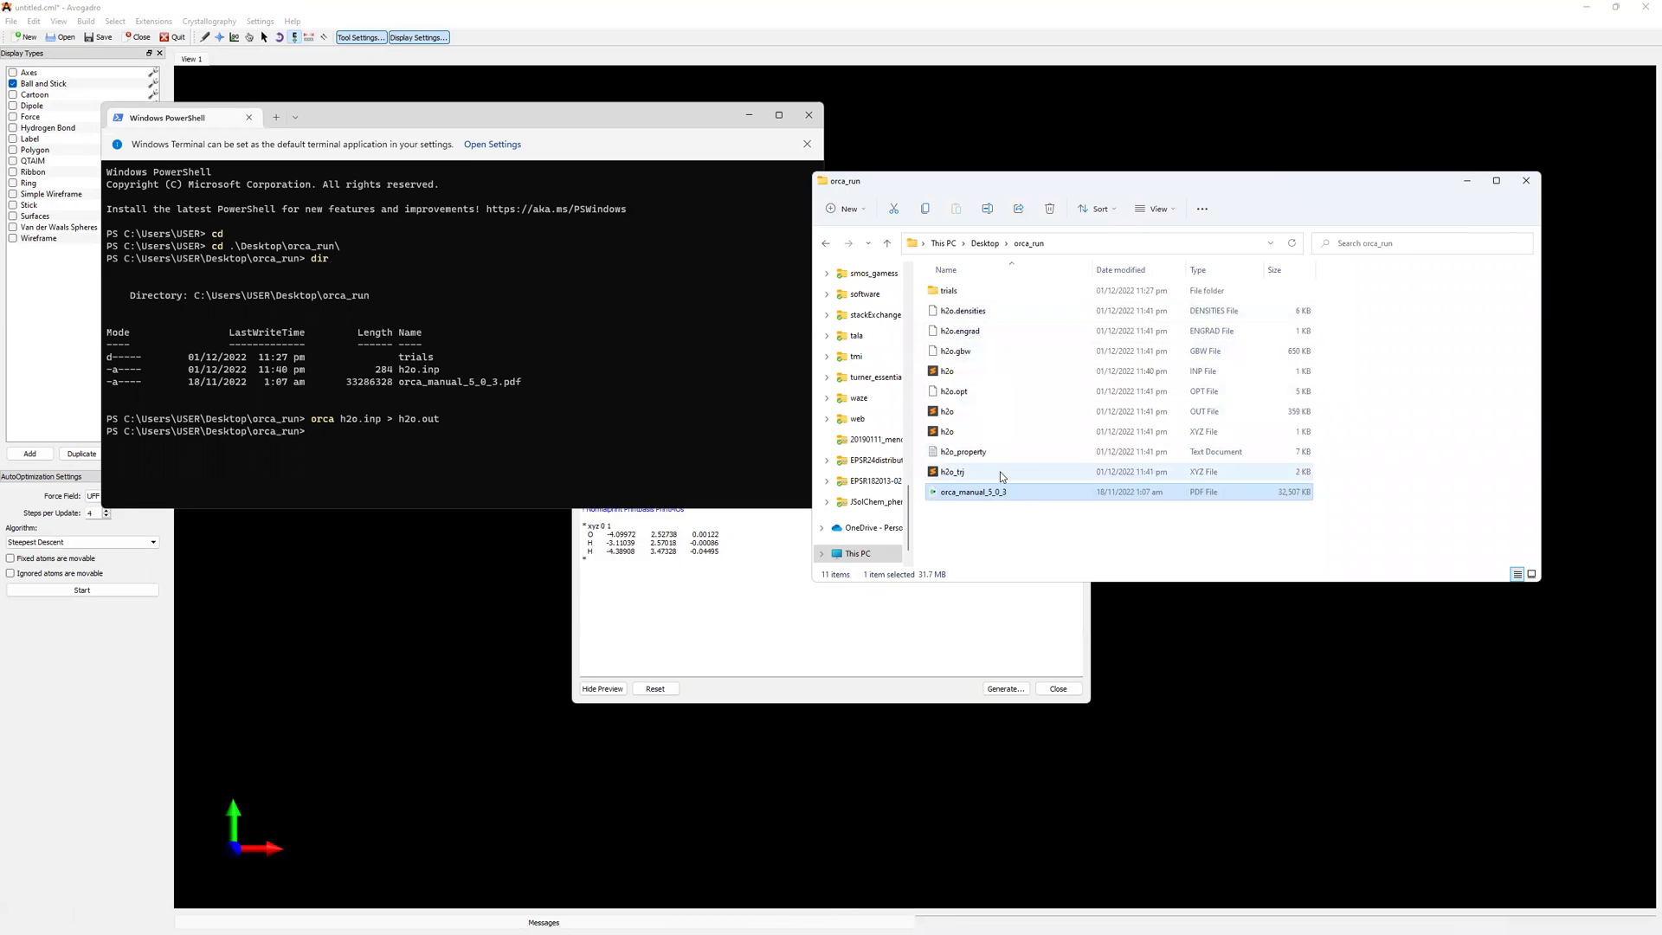
{"action": "left_click", "coordinate": [992, 412]}
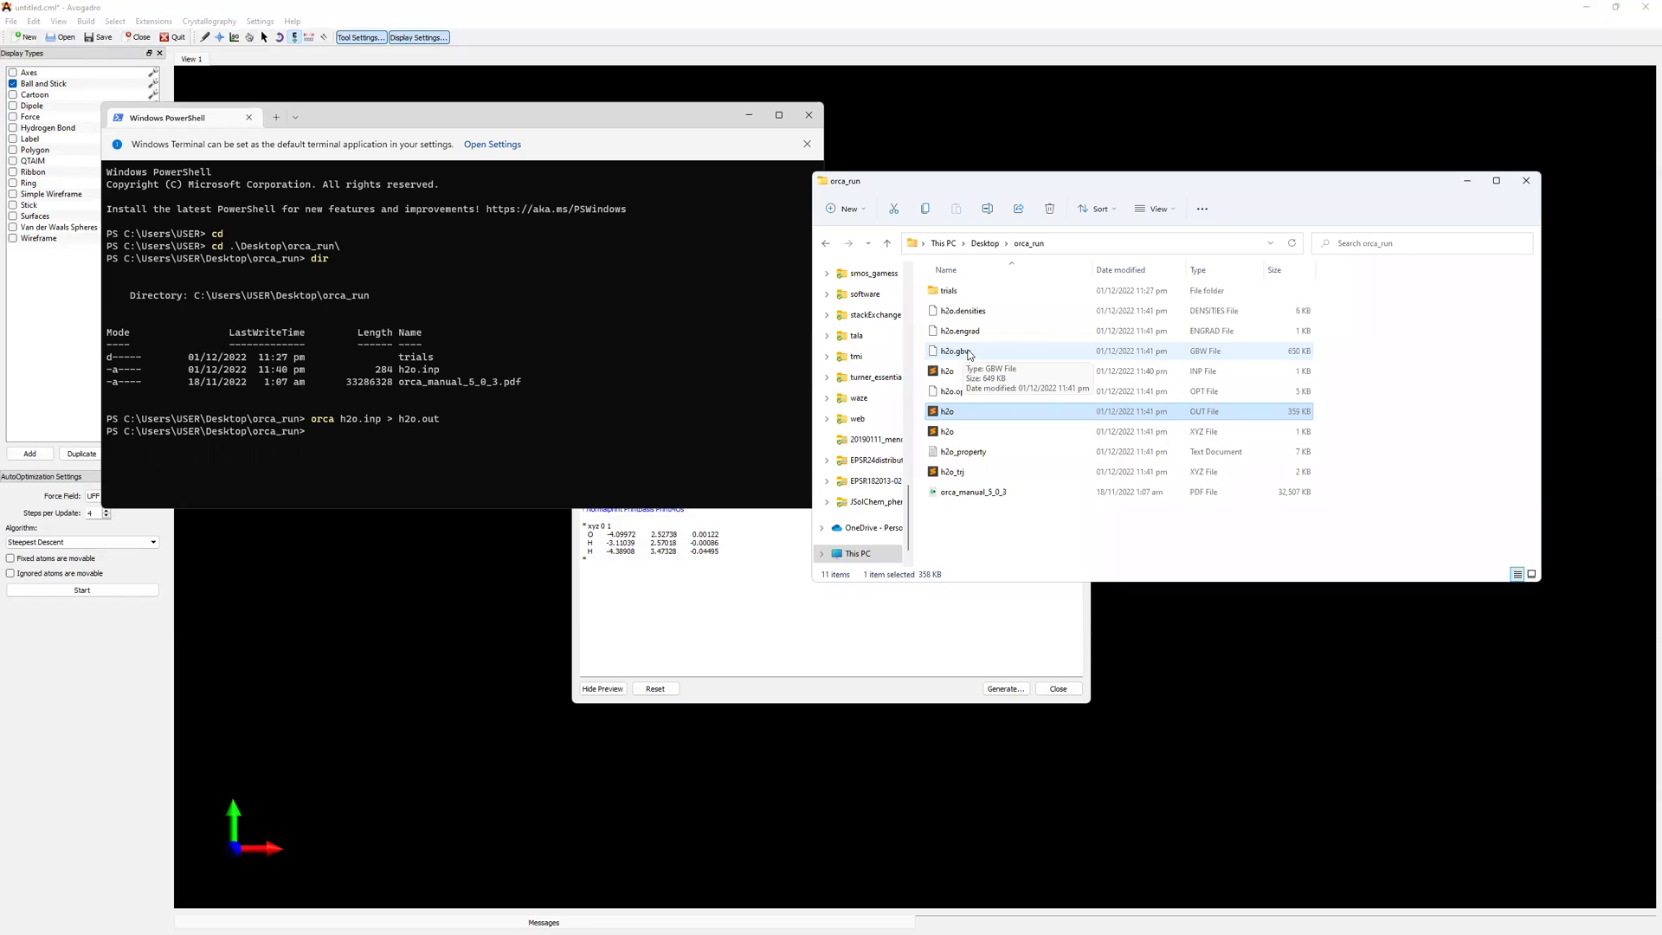
{"action": "double_click", "coordinate": [981, 413]}
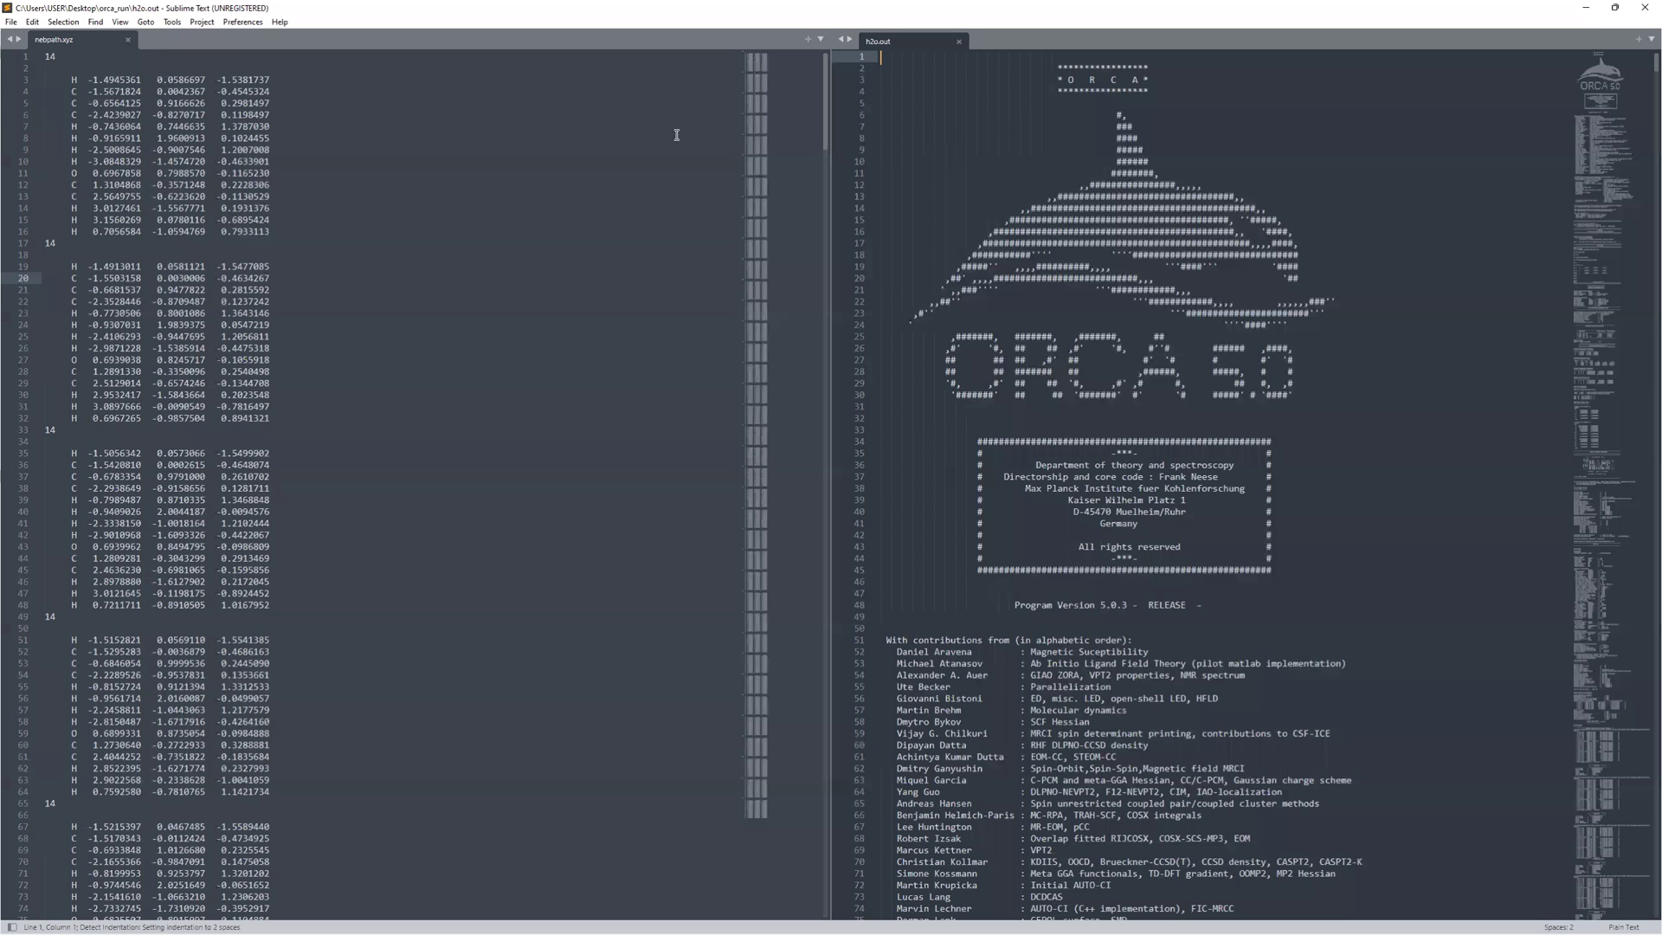
Close the nebpath.xyz tab and scroll h2o.out to the echoed RHF OPT def2-SVP input
{"action": "left_click", "coordinate": [130, 39]}
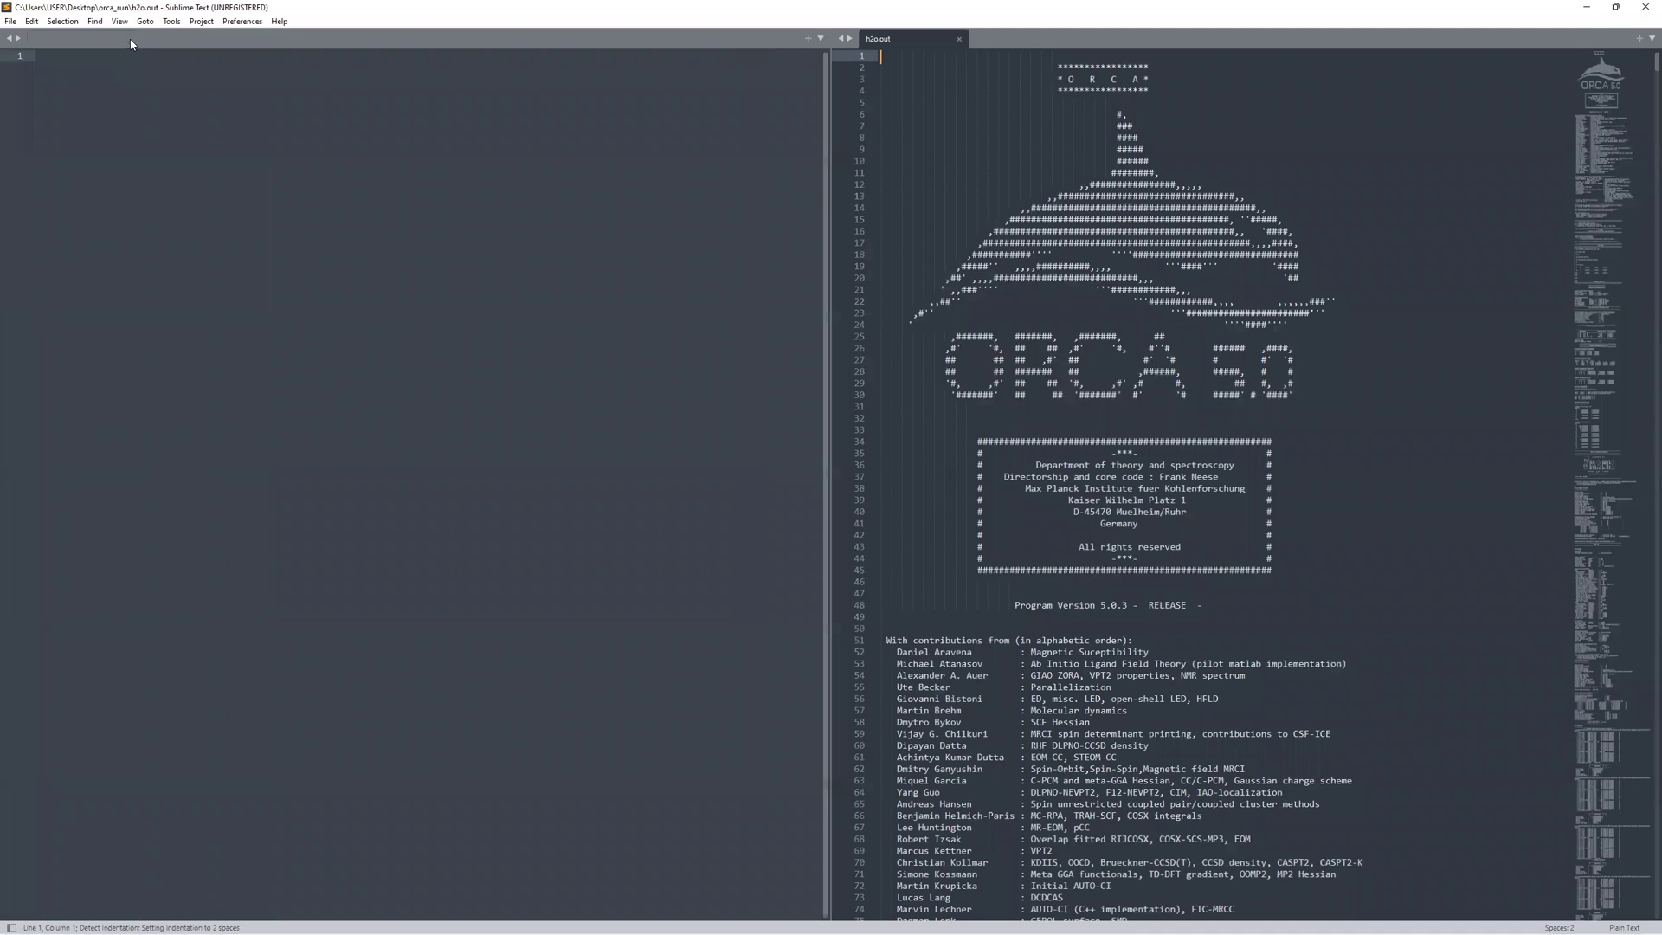
{"action": "scroll", "coordinate": [1192, 517], "scroll_direction": "down", "scroll_amount": 1}
{"action": "scroll", "coordinate": [1191, 517], "scroll_direction": "down", "scroll_amount": 3}
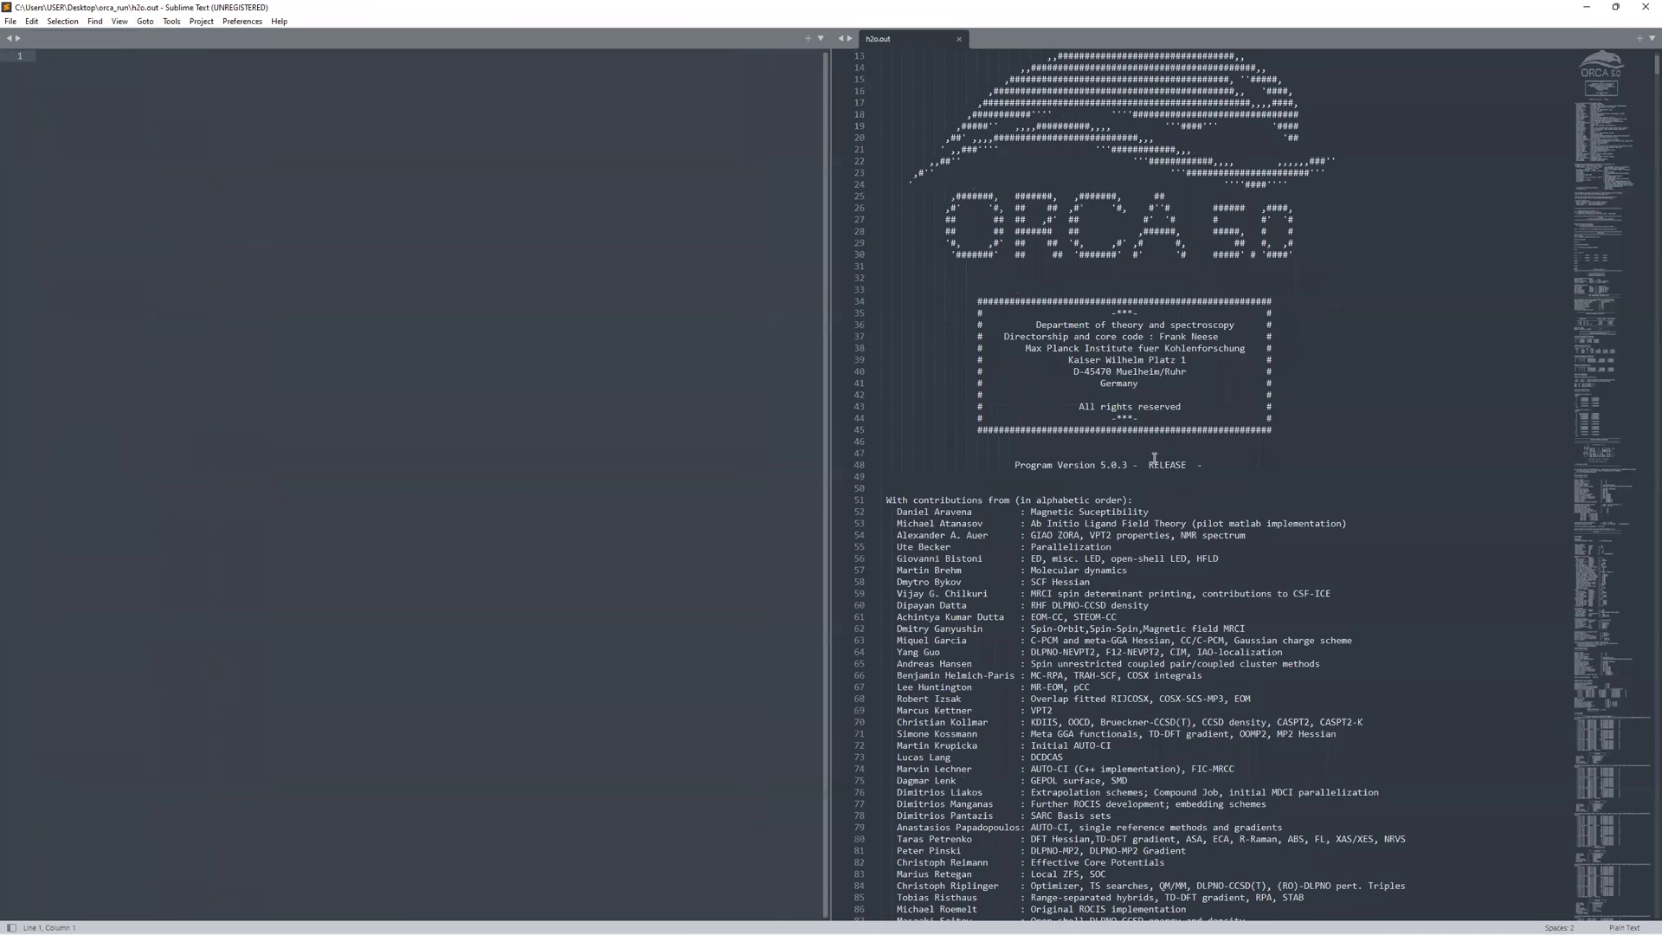
{"action": "scroll", "coordinate": [1153, 442], "scroll_direction": "down", "scroll_amount": 3}
{"action": "scroll", "coordinate": [1155, 438], "scroll_direction": "down", "scroll_amount": 3}
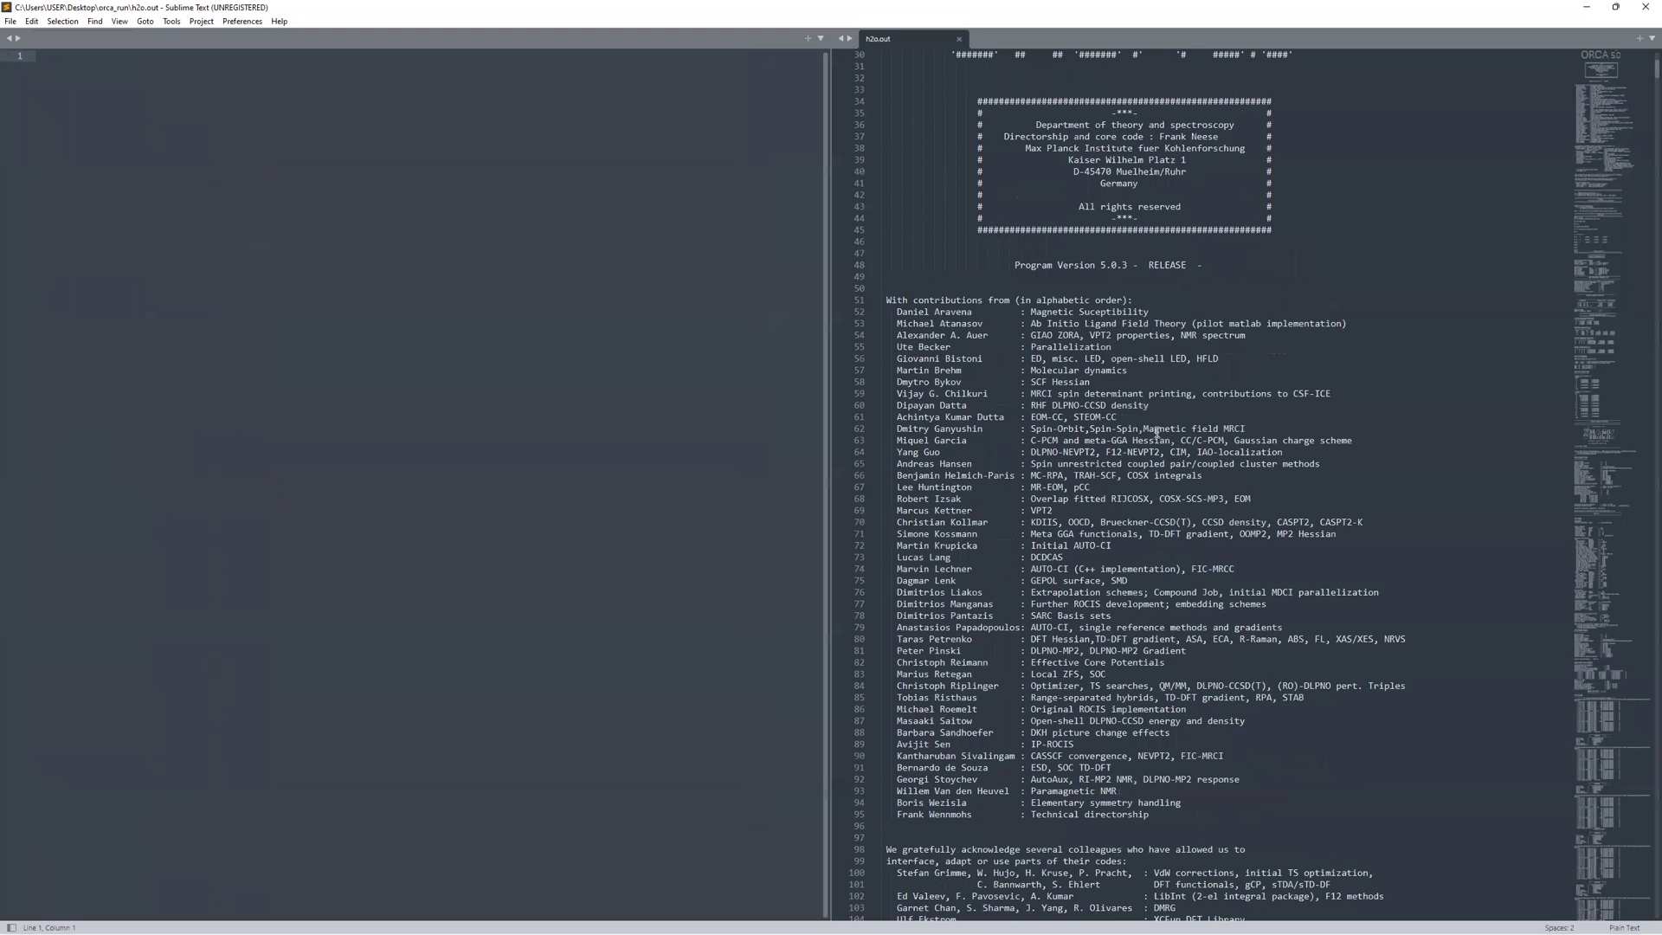
{"action": "scroll", "coordinate": [1159, 430], "scroll_direction": "up", "scroll_amount": 10}
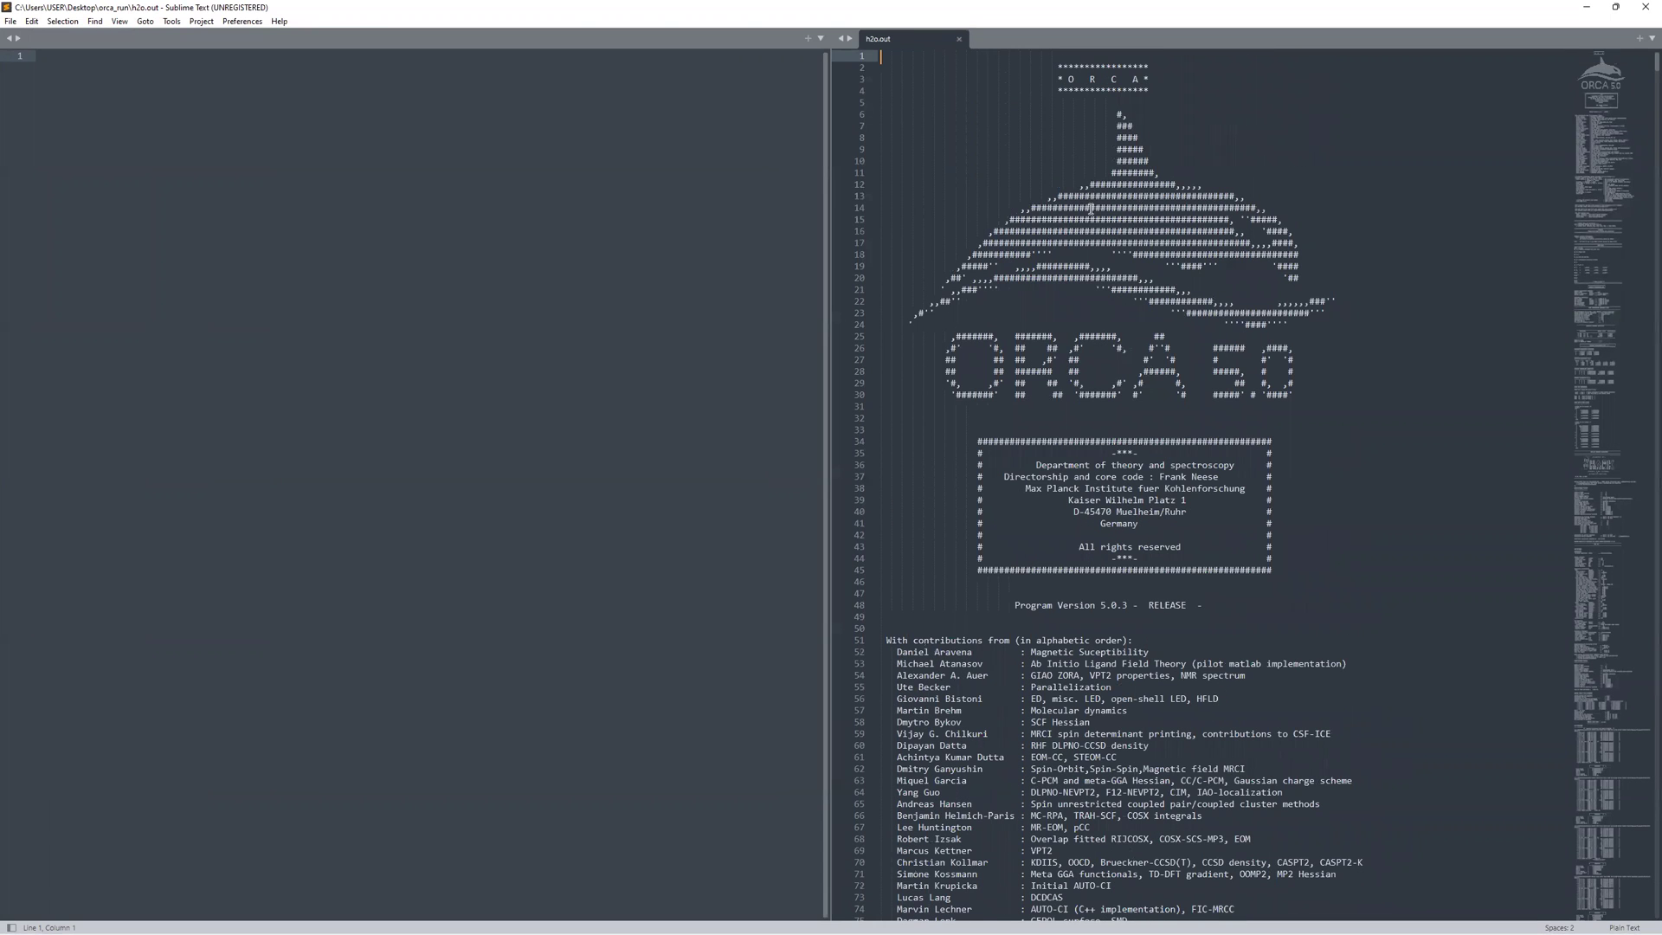
Scroll further through h2o.out to geometry optimization cycle 1
{"action": "scroll", "coordinate": [1089, 213], "scroll_direction": "down", "scroll_amount": 6}
{"action": "scroll", "coordinate": [1062, 206], "scroll_direction": "down", "scroll_amount": 9}
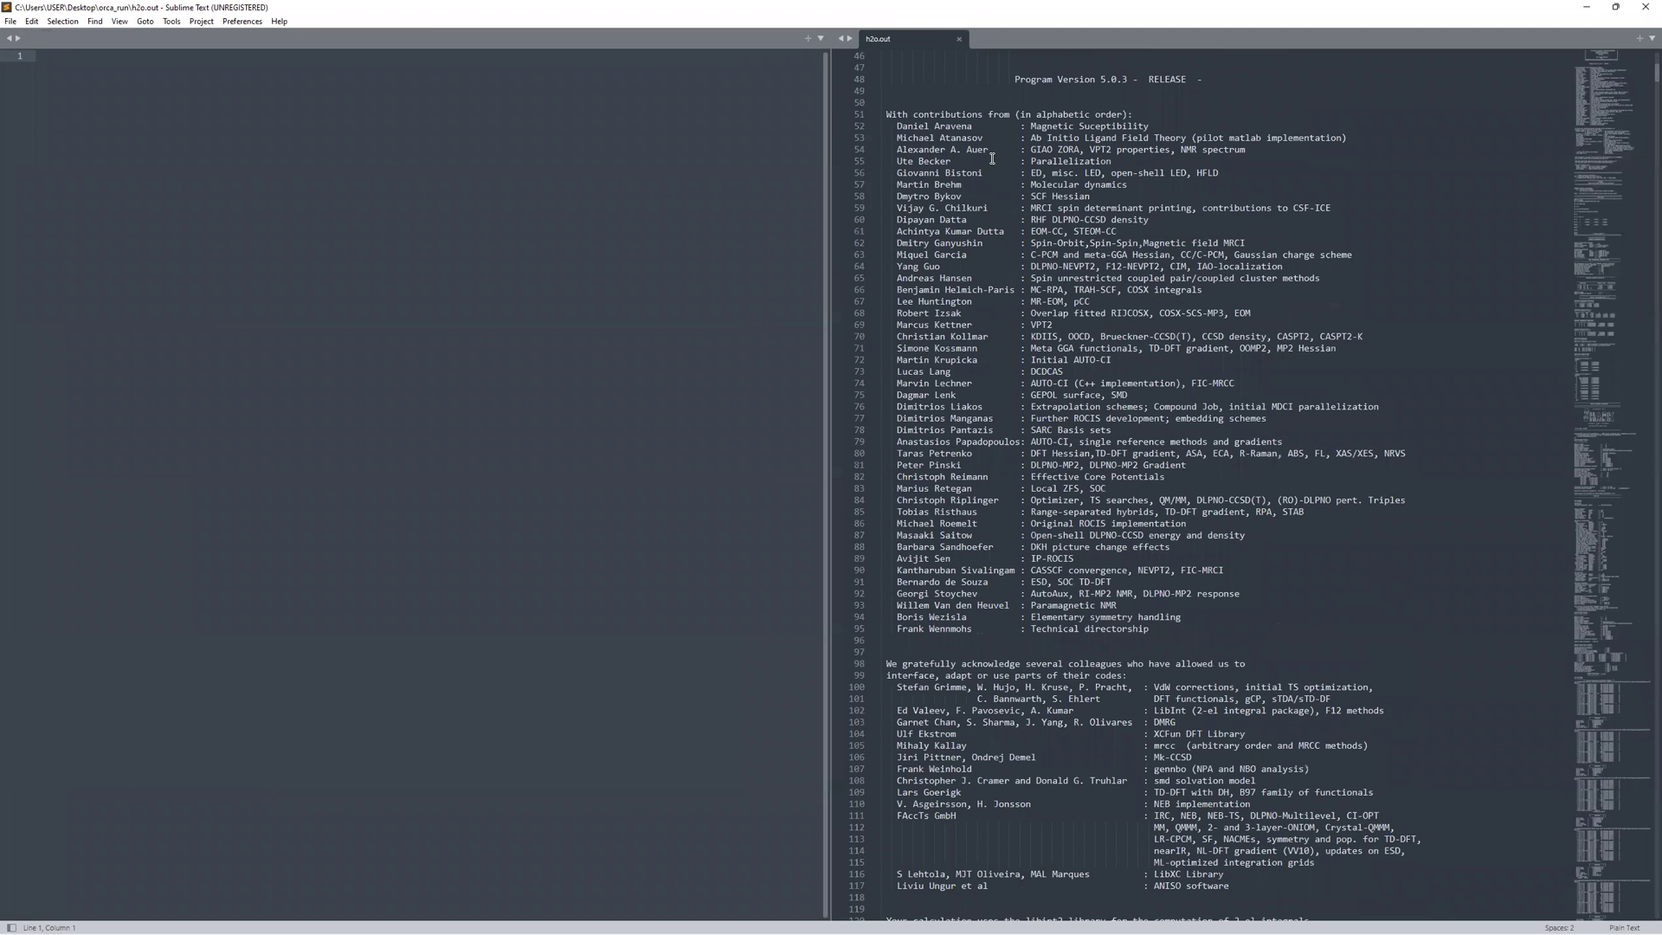
{"action": "scroll", "coordinate": [987, 439], "scroll_direction": "down", "scroll_amount": 10}
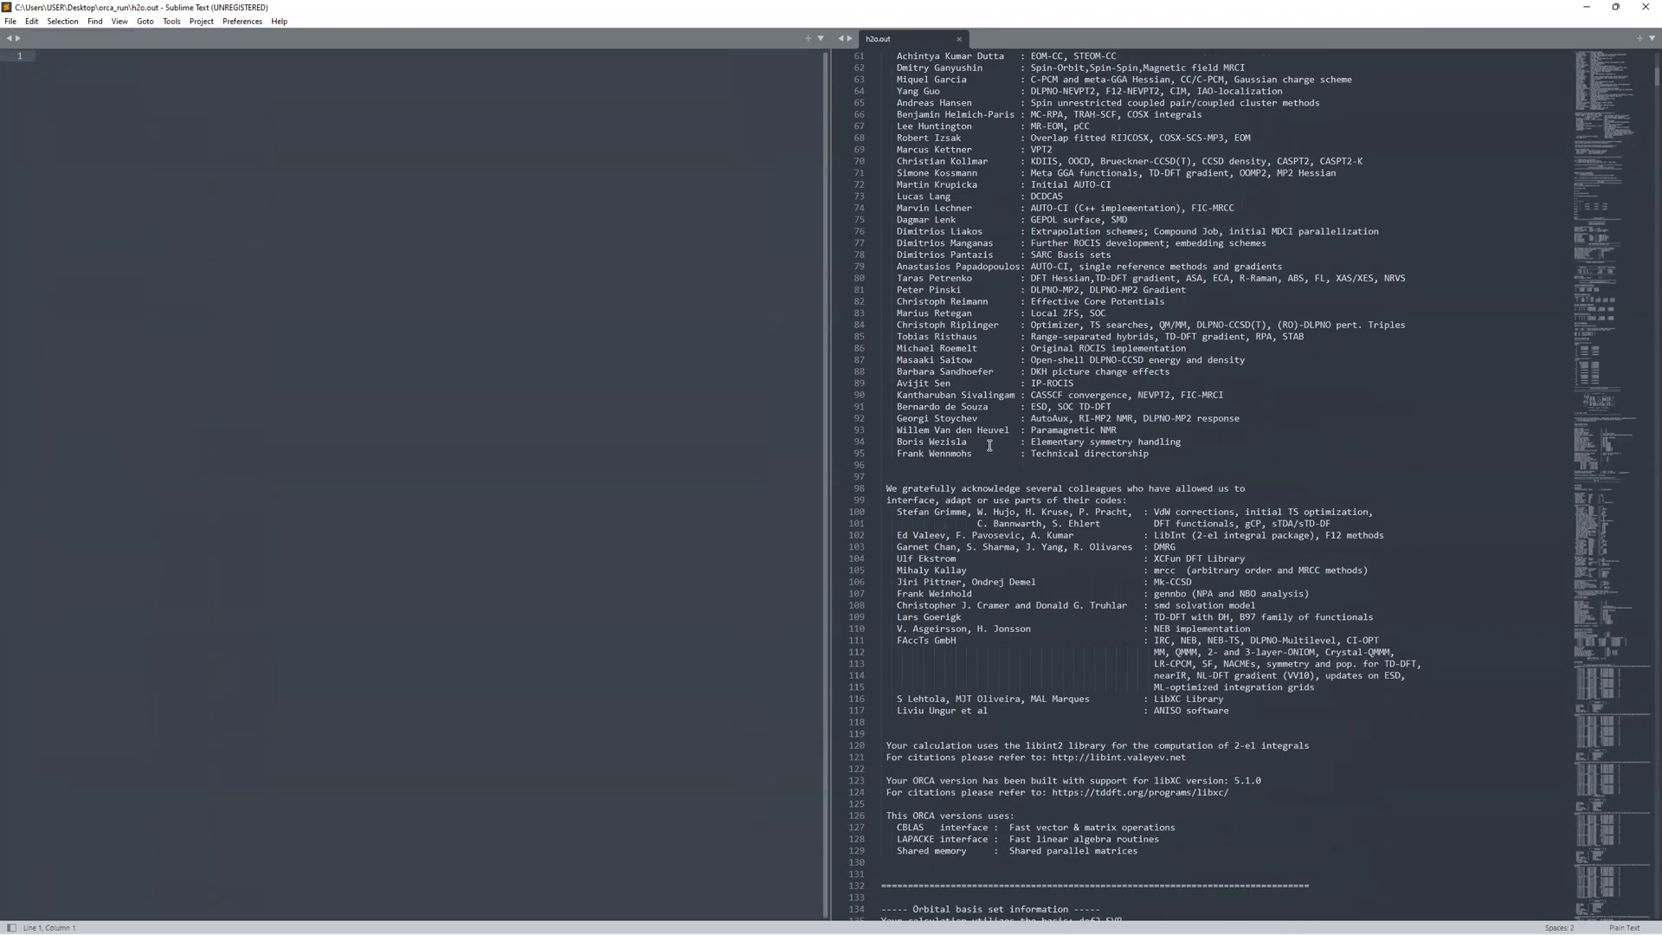
{"action": "scroll", "coordinate": [990, 447], "scroll_direction": "down", "scroll_amount": 7}
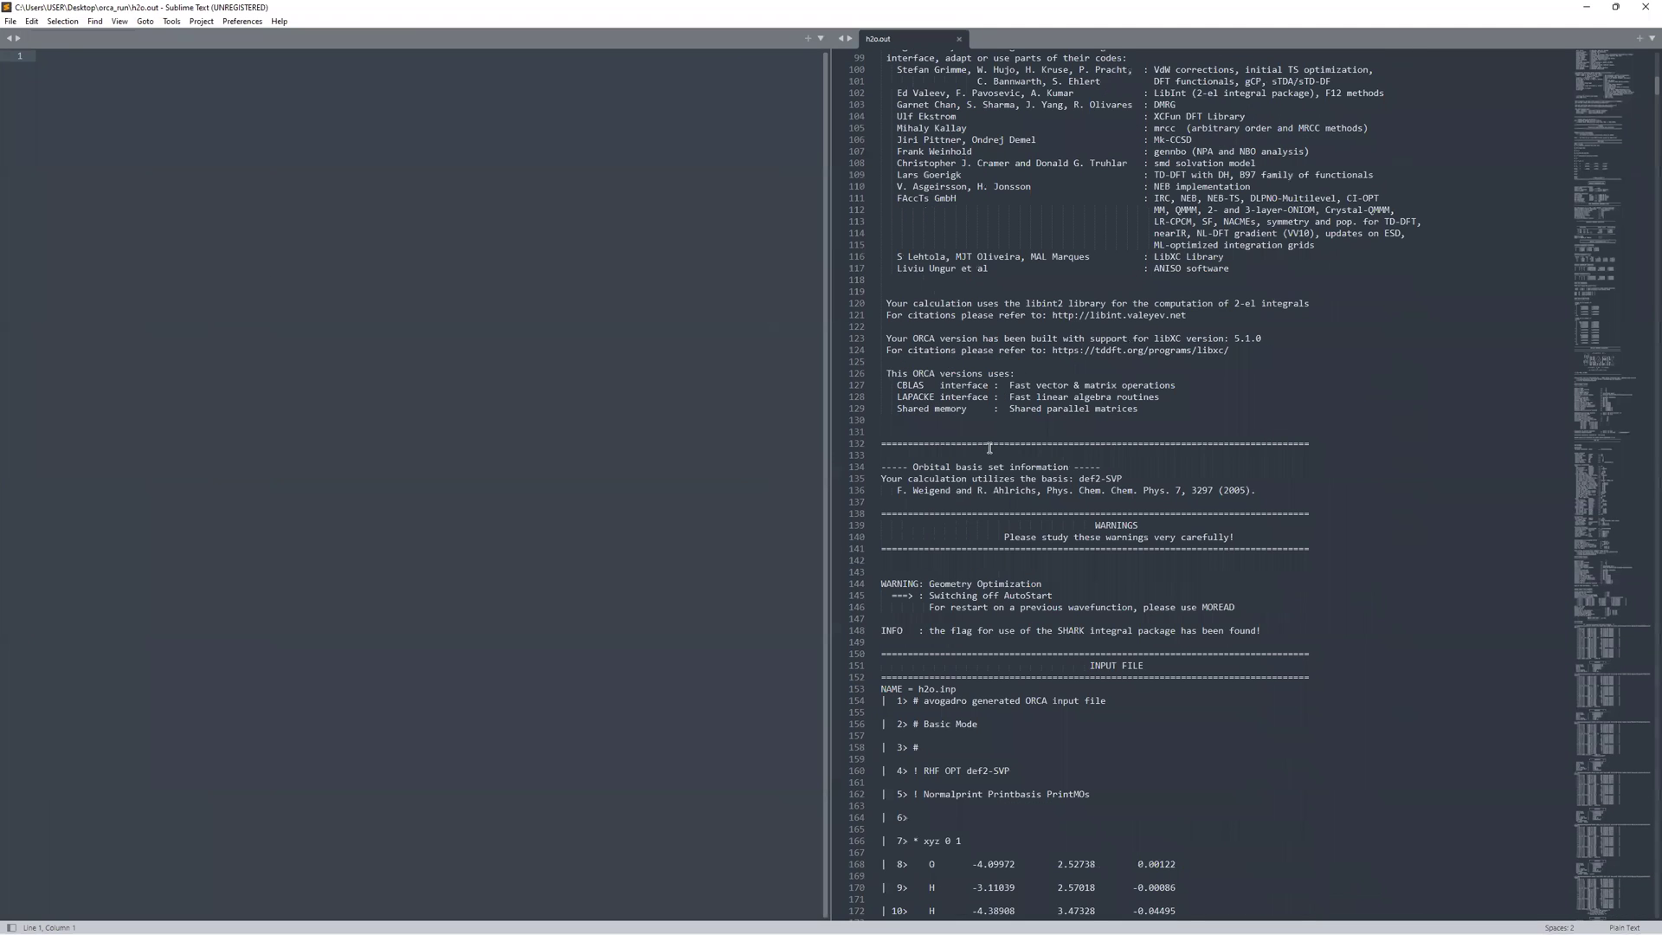
{"action": "scroll", "coordinate": [990, 447], "scroll_direction": "down", "scroll_amount": 9}
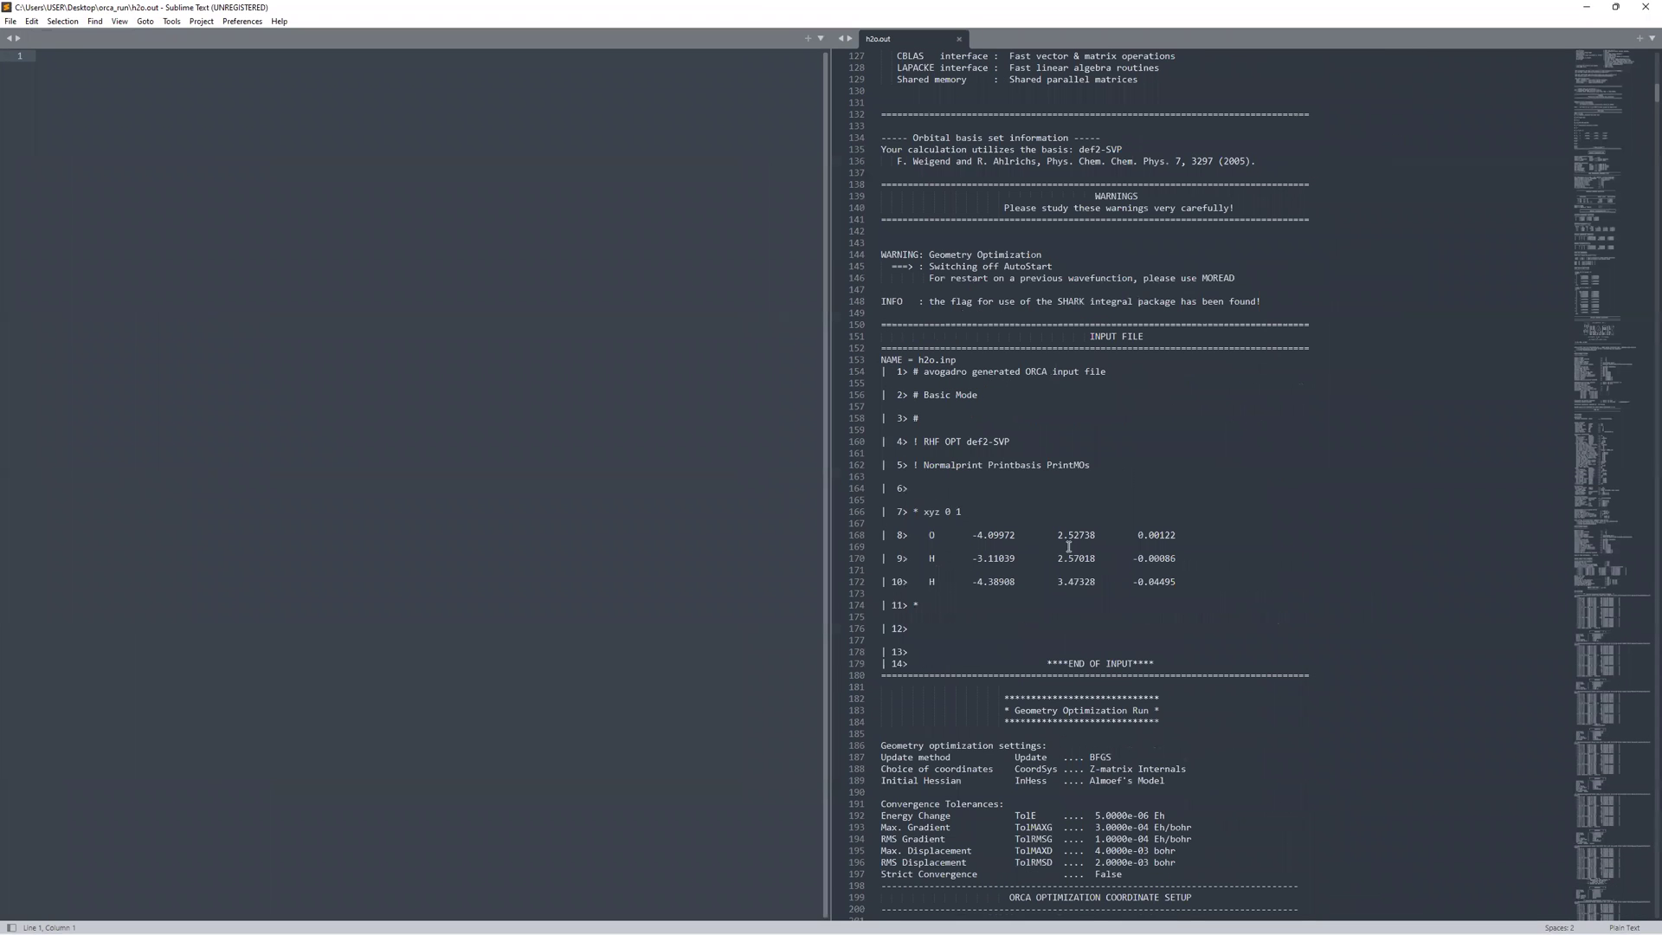
{"action": "scroll", "coordinate": [1106, 437], "scroll_direction": "down", "scroll_amount": 11}
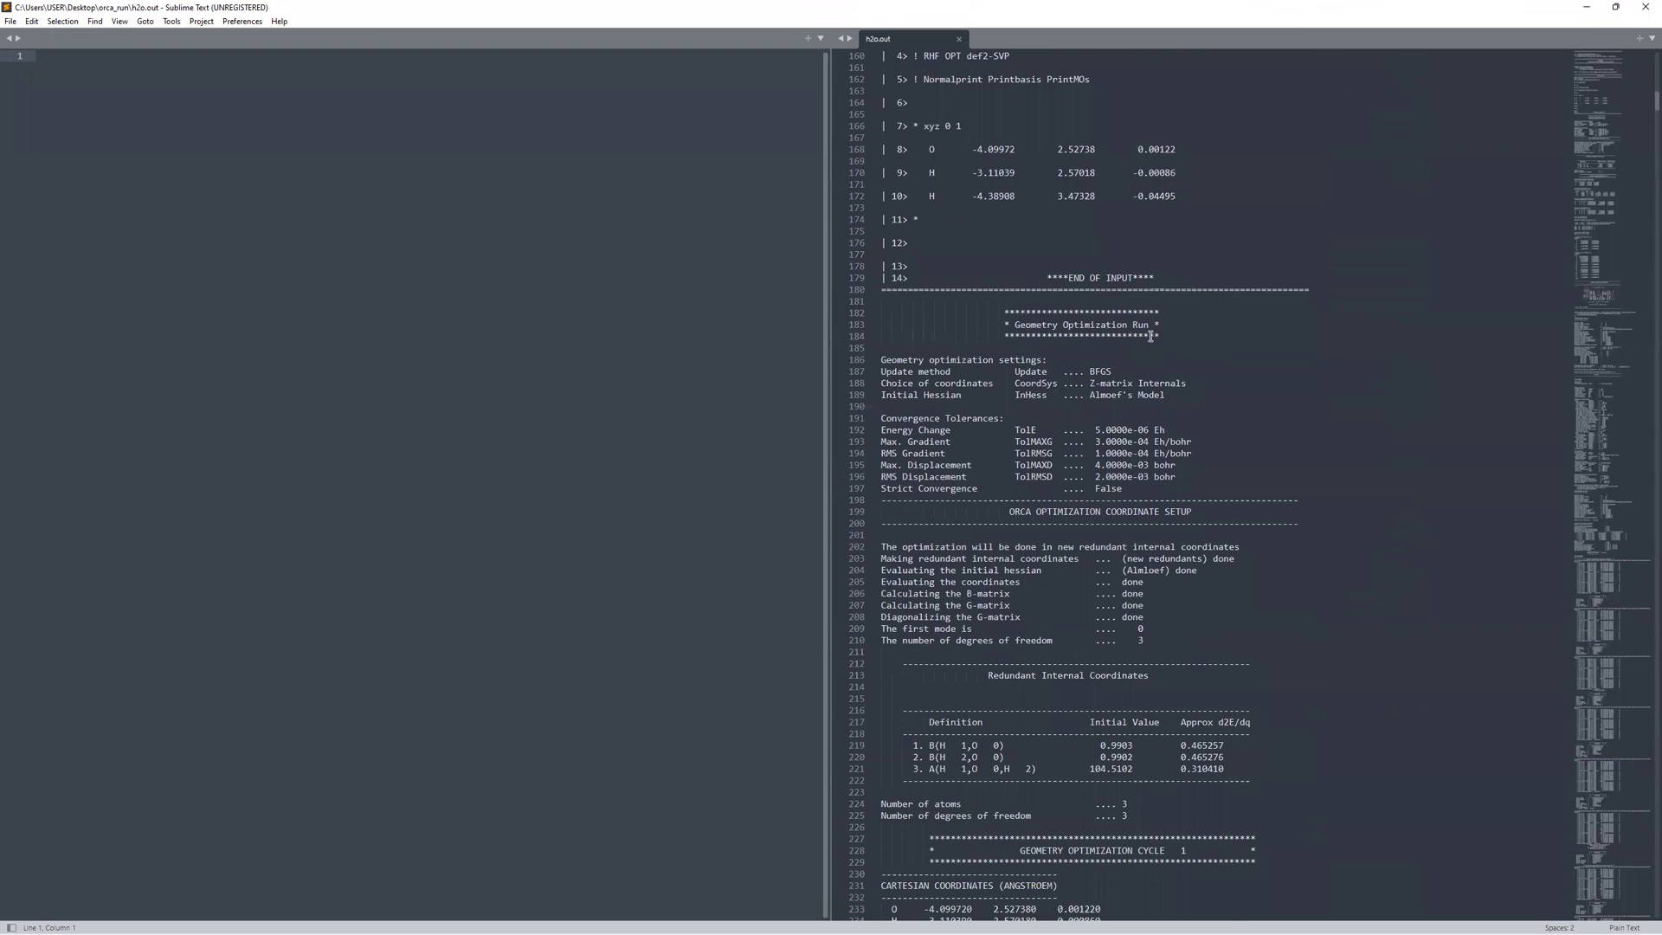
{"action": "scroll", "coordinate": [1150, 338], "scroll_direction": "down", "scroll_amount": 12}
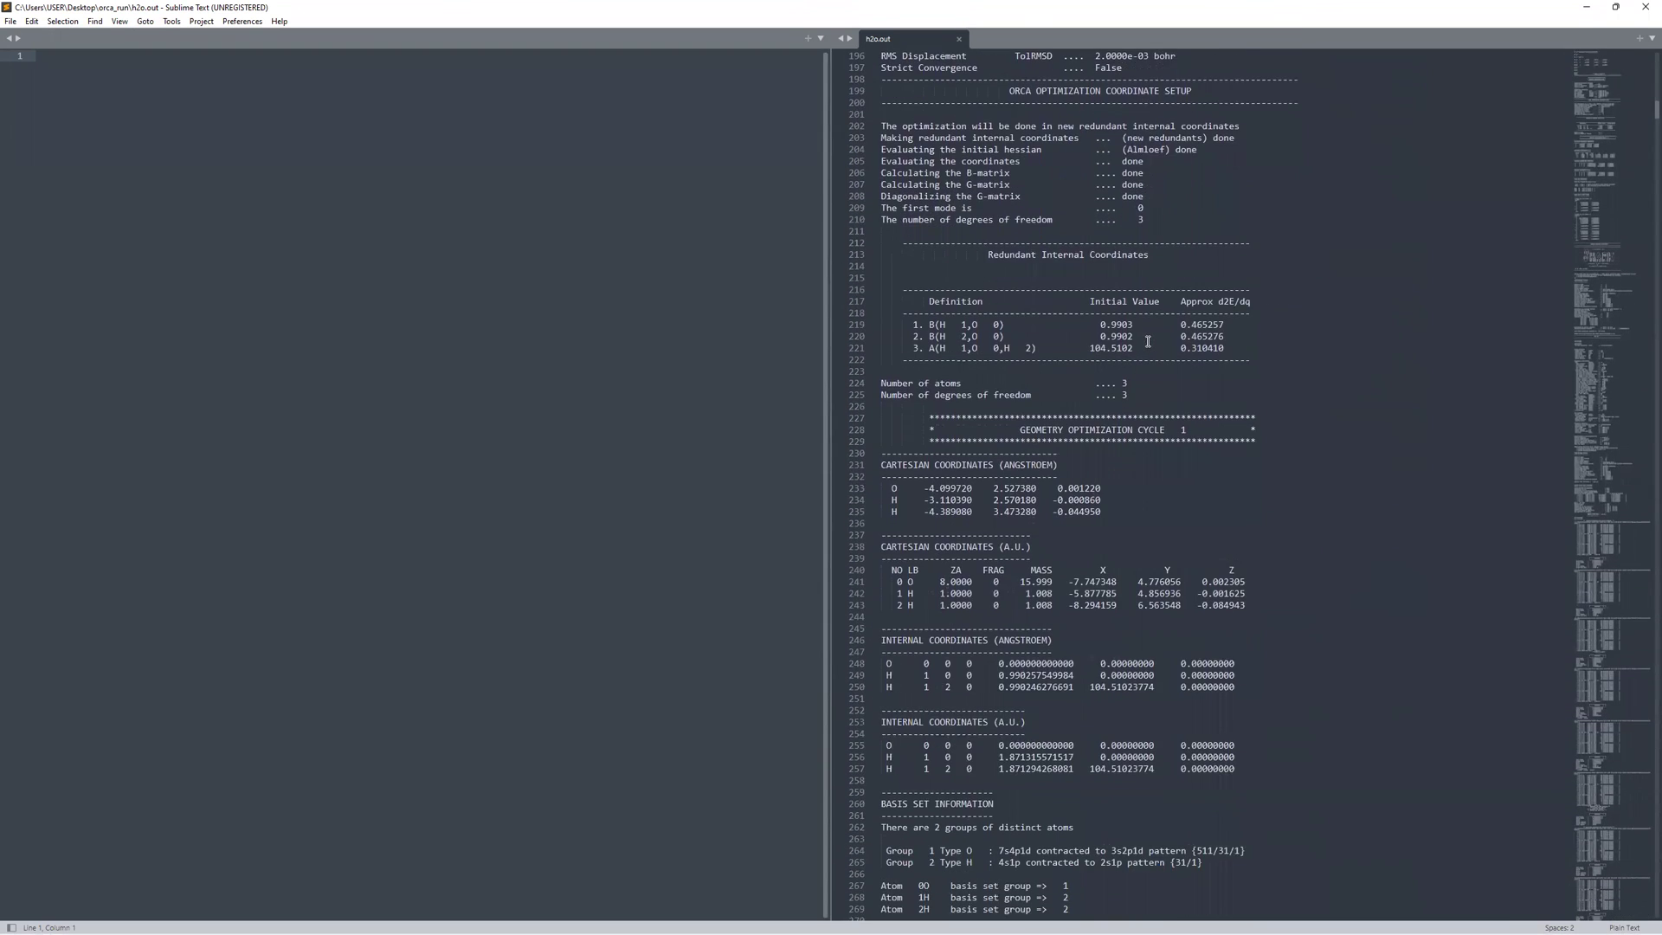
{"action": "scroll", "coordinate": [1146, 341], "scroll_direction": "down", "scroll_amount": 5}
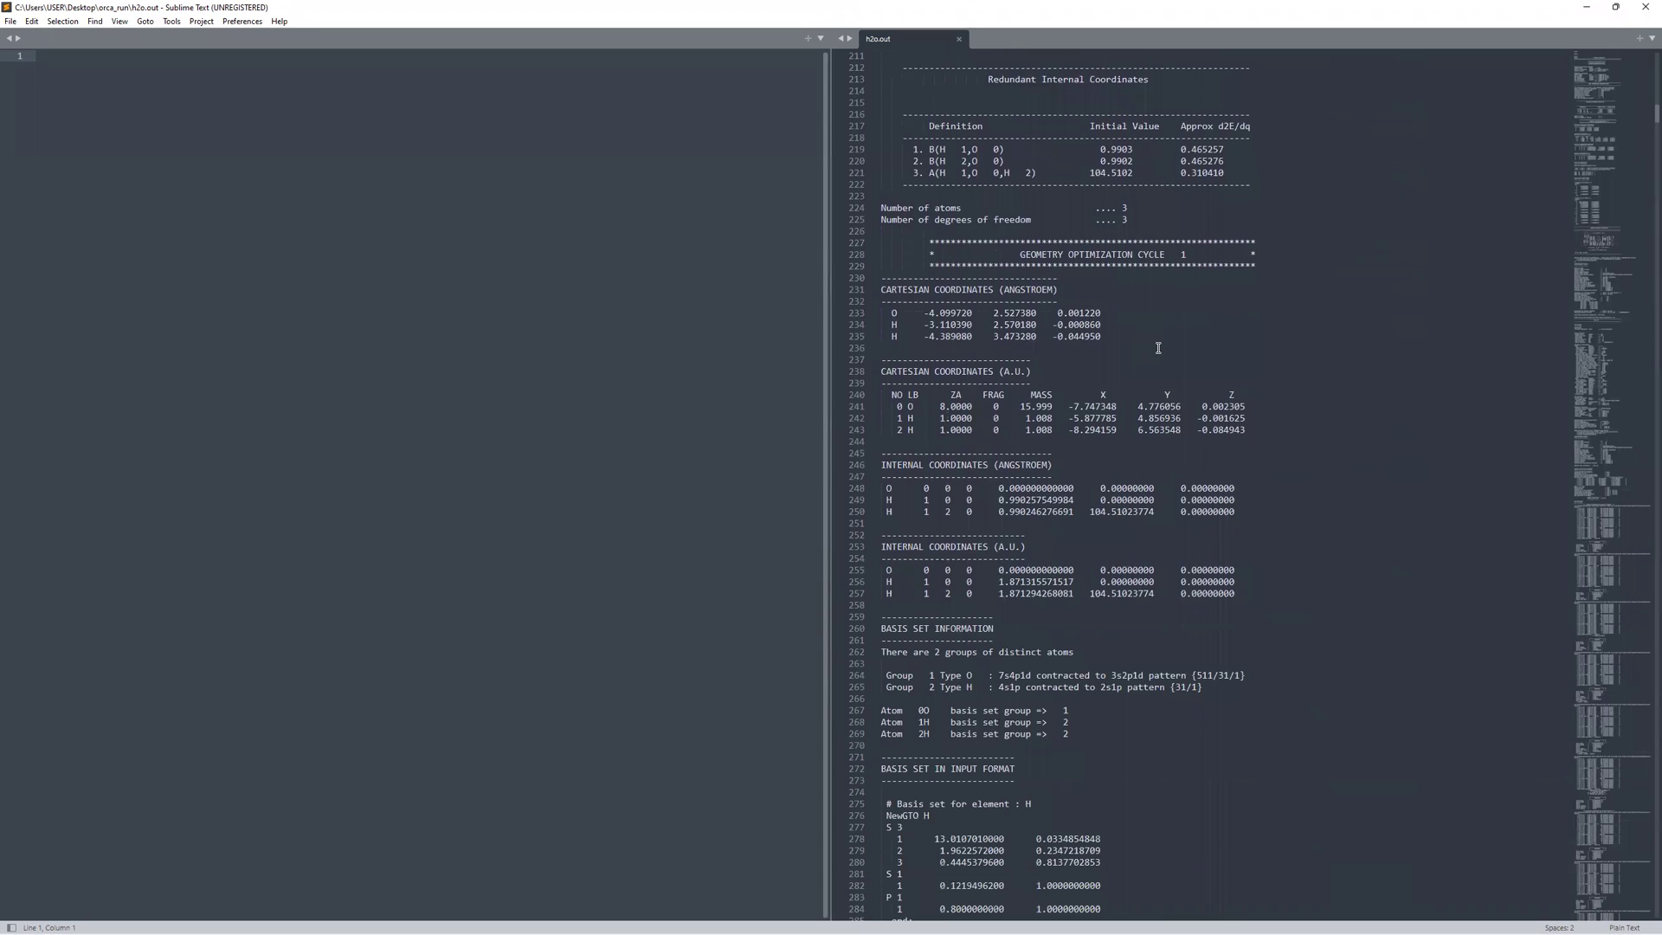
Search h2o.out for 'Hurray' to find the optimization converged after 5 cycles
{"action": "key", "text": "ctrl+f"}
{"action": "type", "text": "H"}
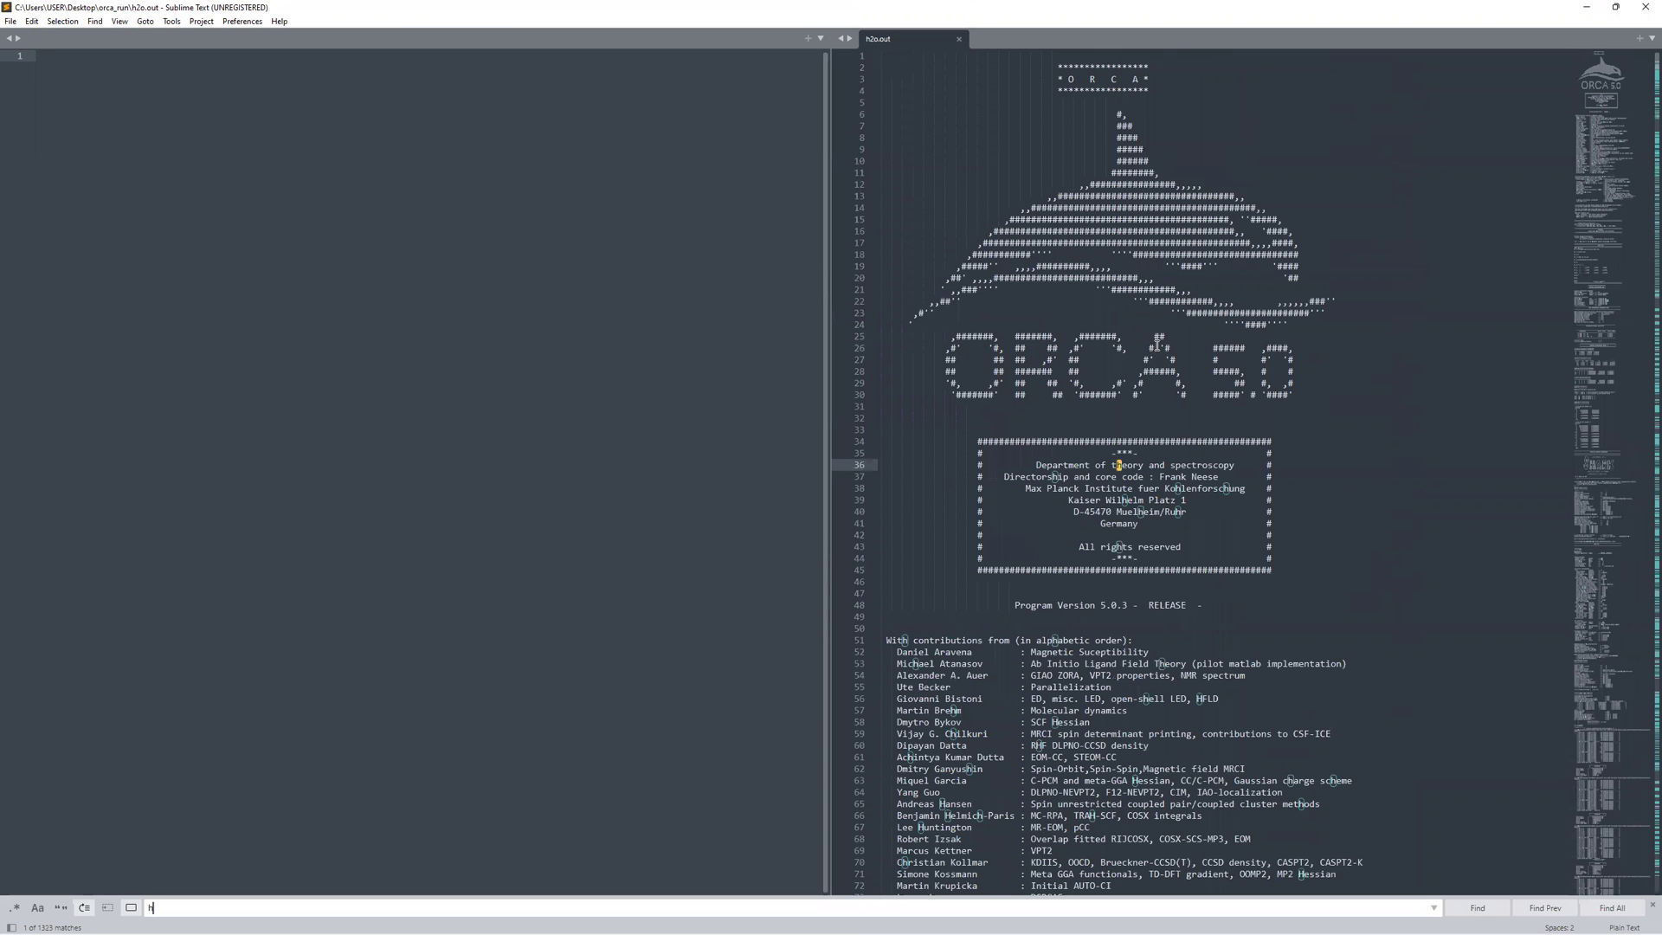
{"action": "type", "text": "urray"}
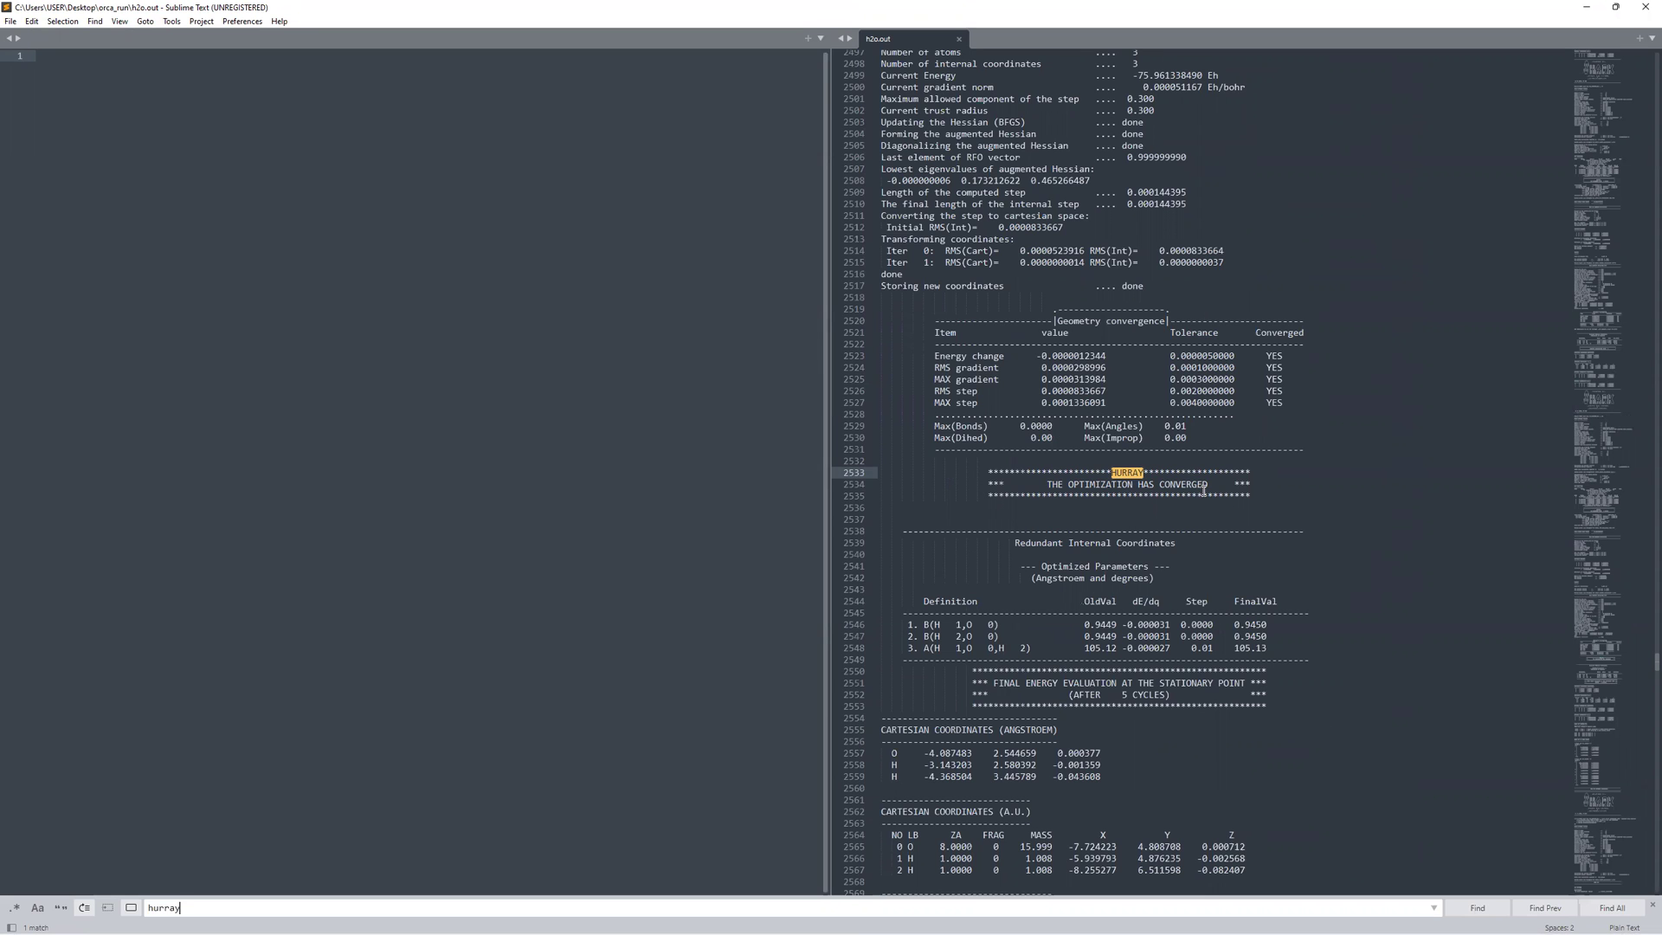
{"action": "scroll", "coordinate": [1204, 490], "scroll_direction": "down", "scroll_amount": 20}
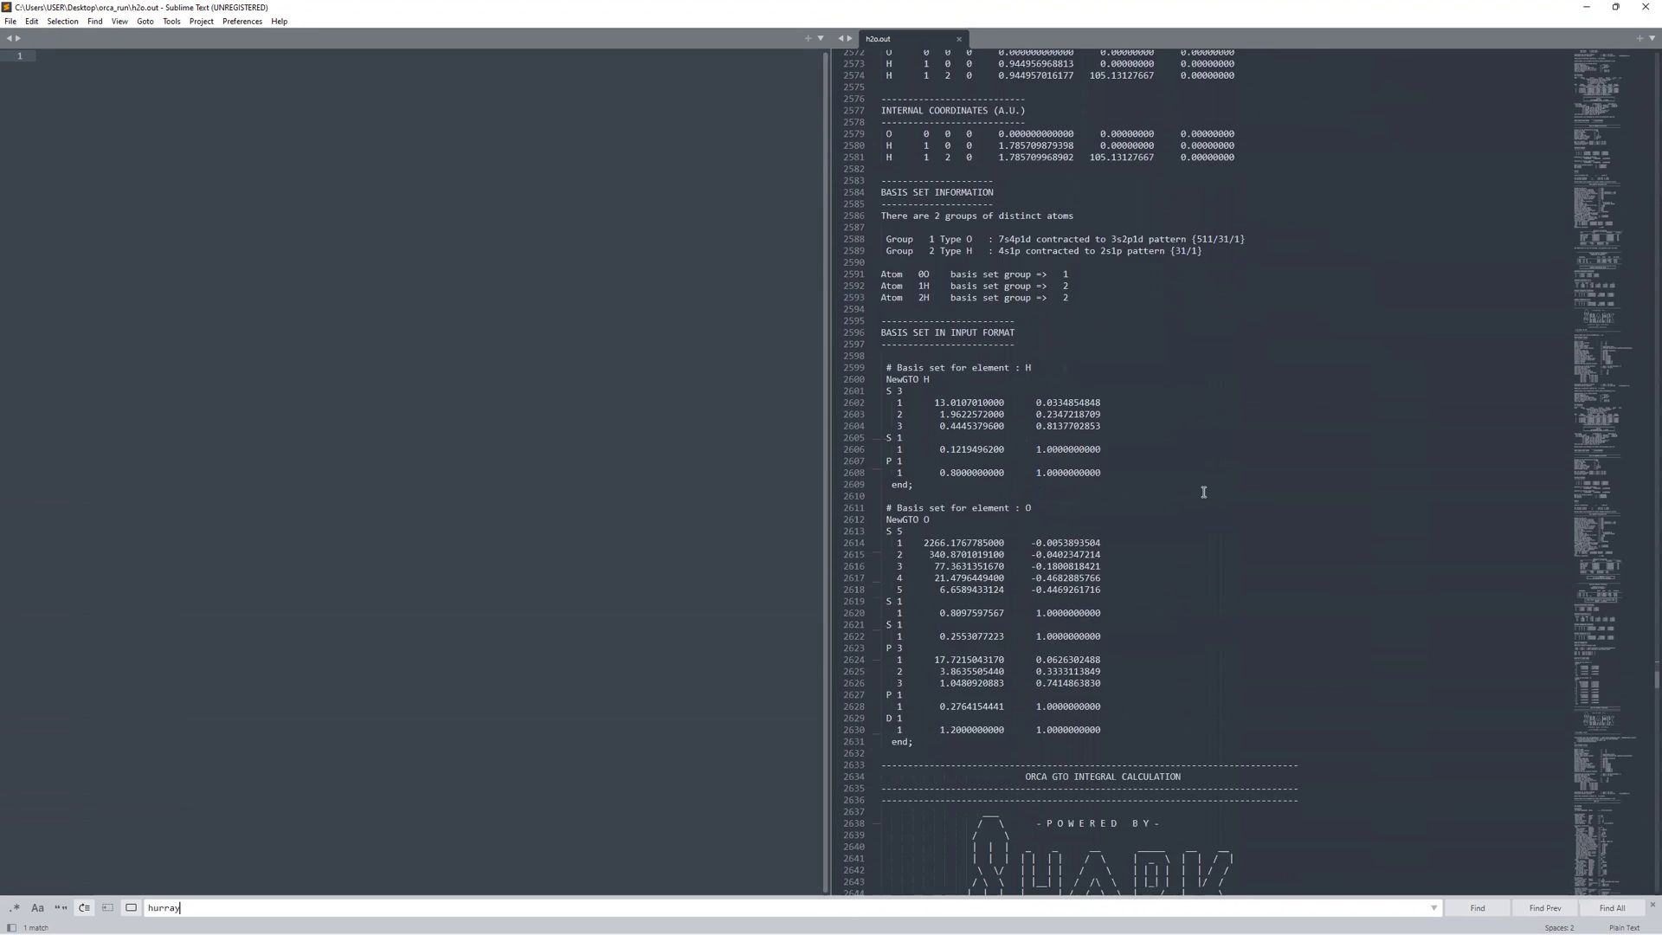
{"action": "scroll", "coordinate": [1204, 492], "scroll_direction": "down", "scroll_amount": 13}
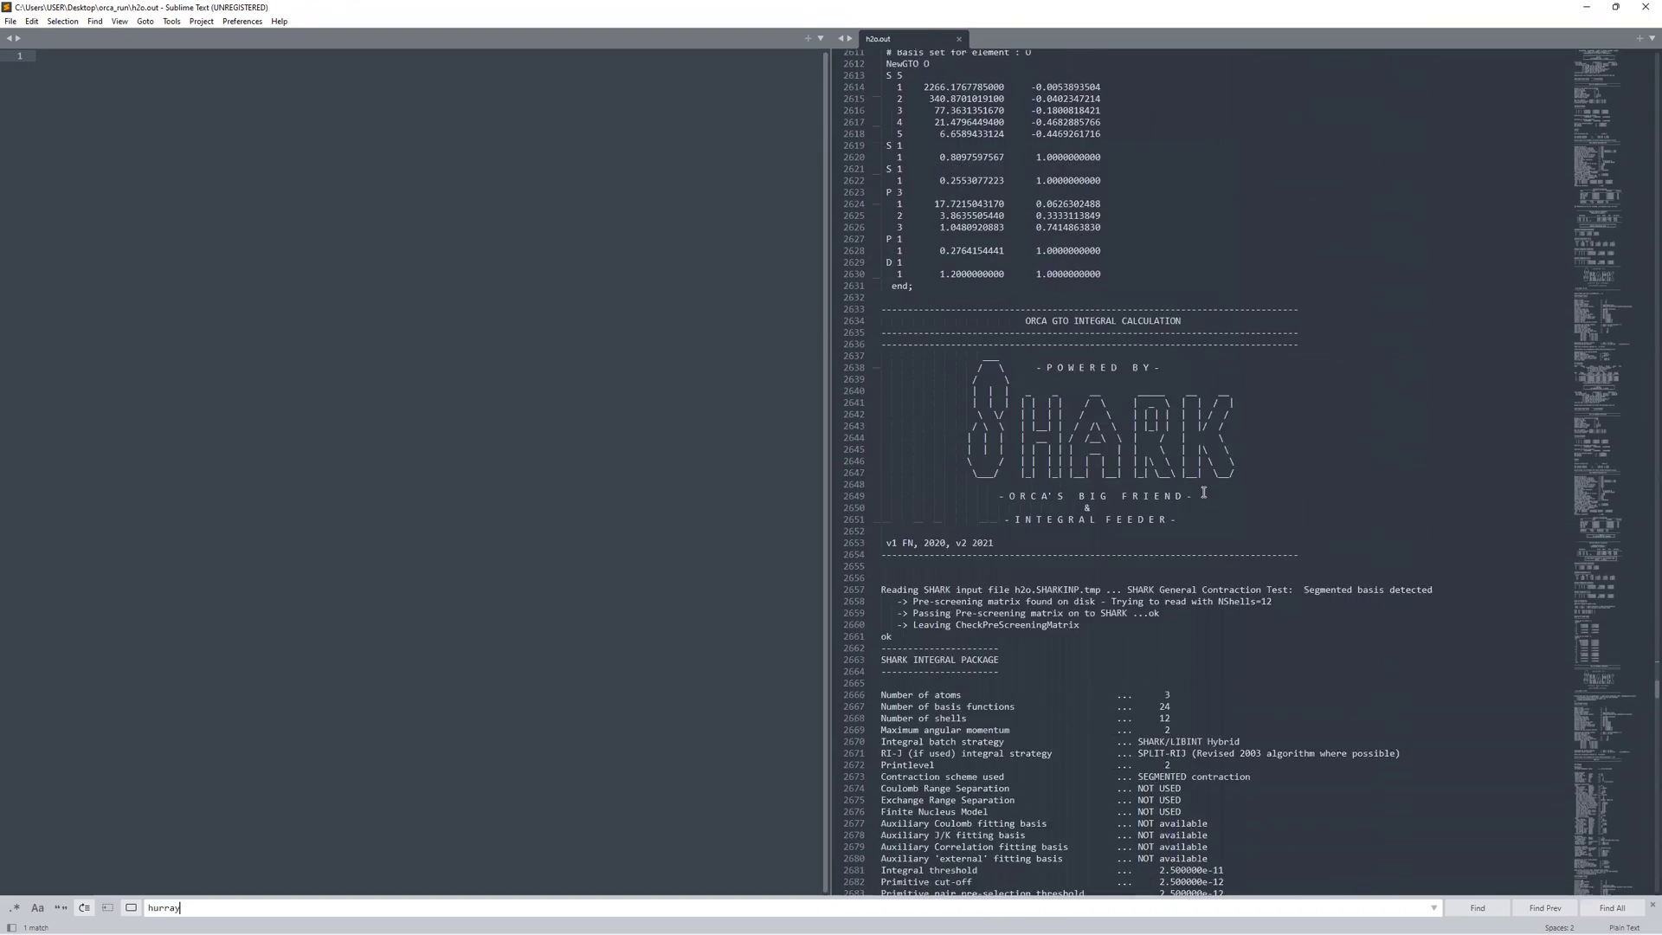
{"action": "scroll", "coordinate": [1203, 492], "scroll_direction": "down", "scroll_amount": 20}
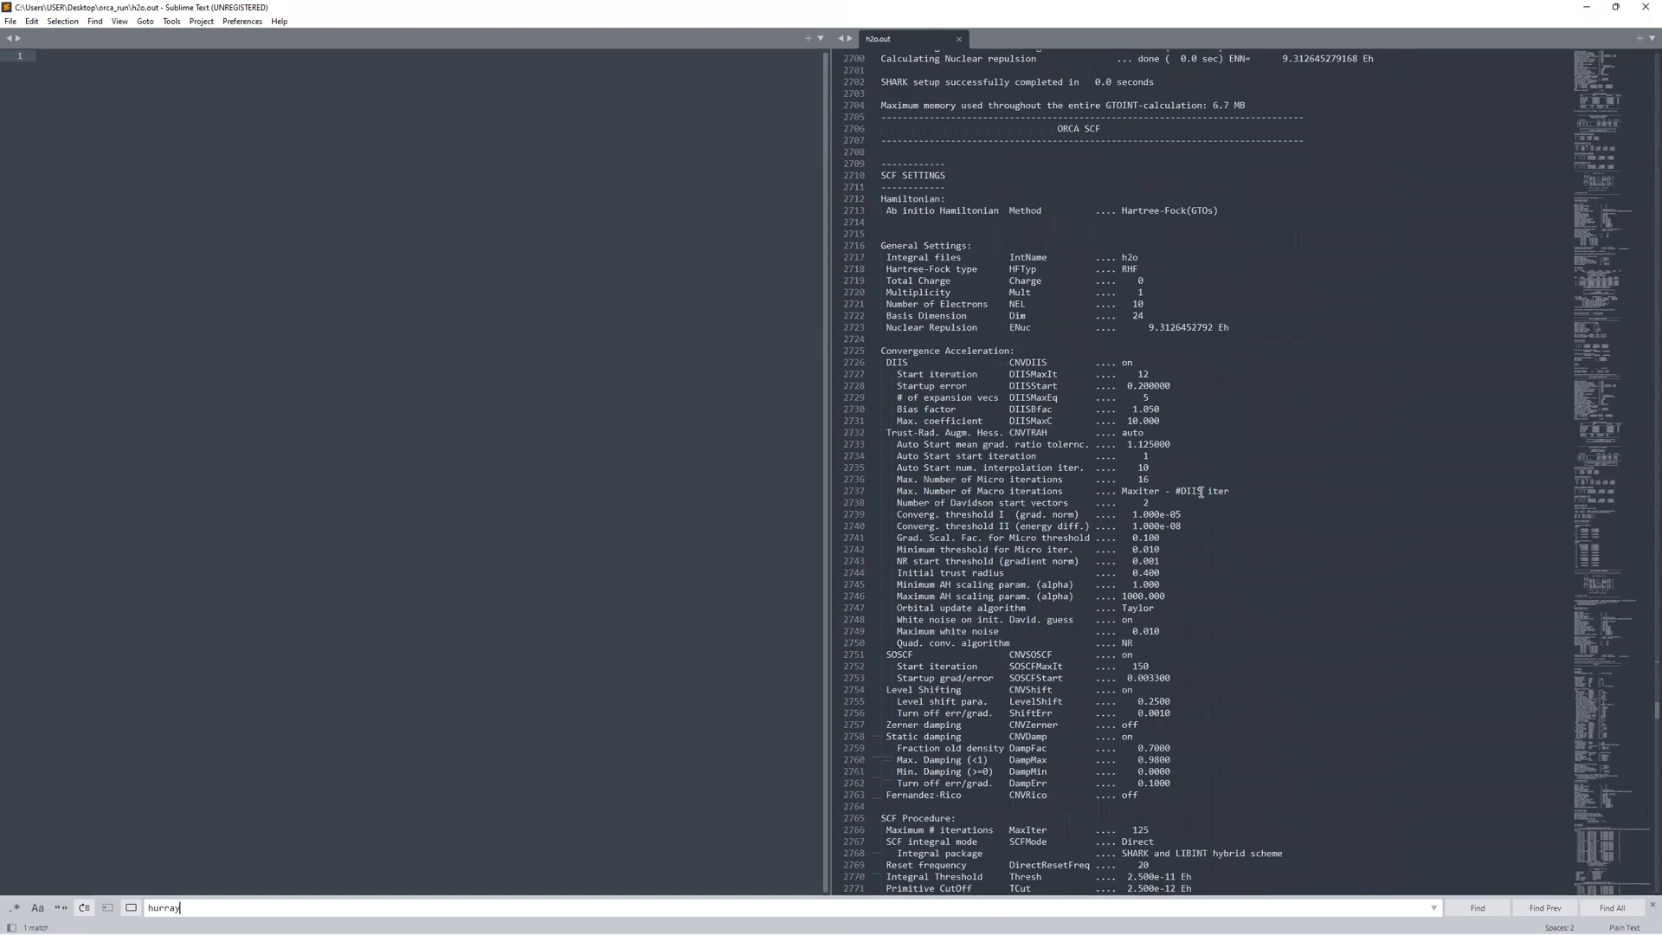
Jump to the end of h2o.out using the minimap and scrolling
{"action": "scroll", "coordinate": [1199, 492], "scroll_direction": "down", "scroll_amount": 18}
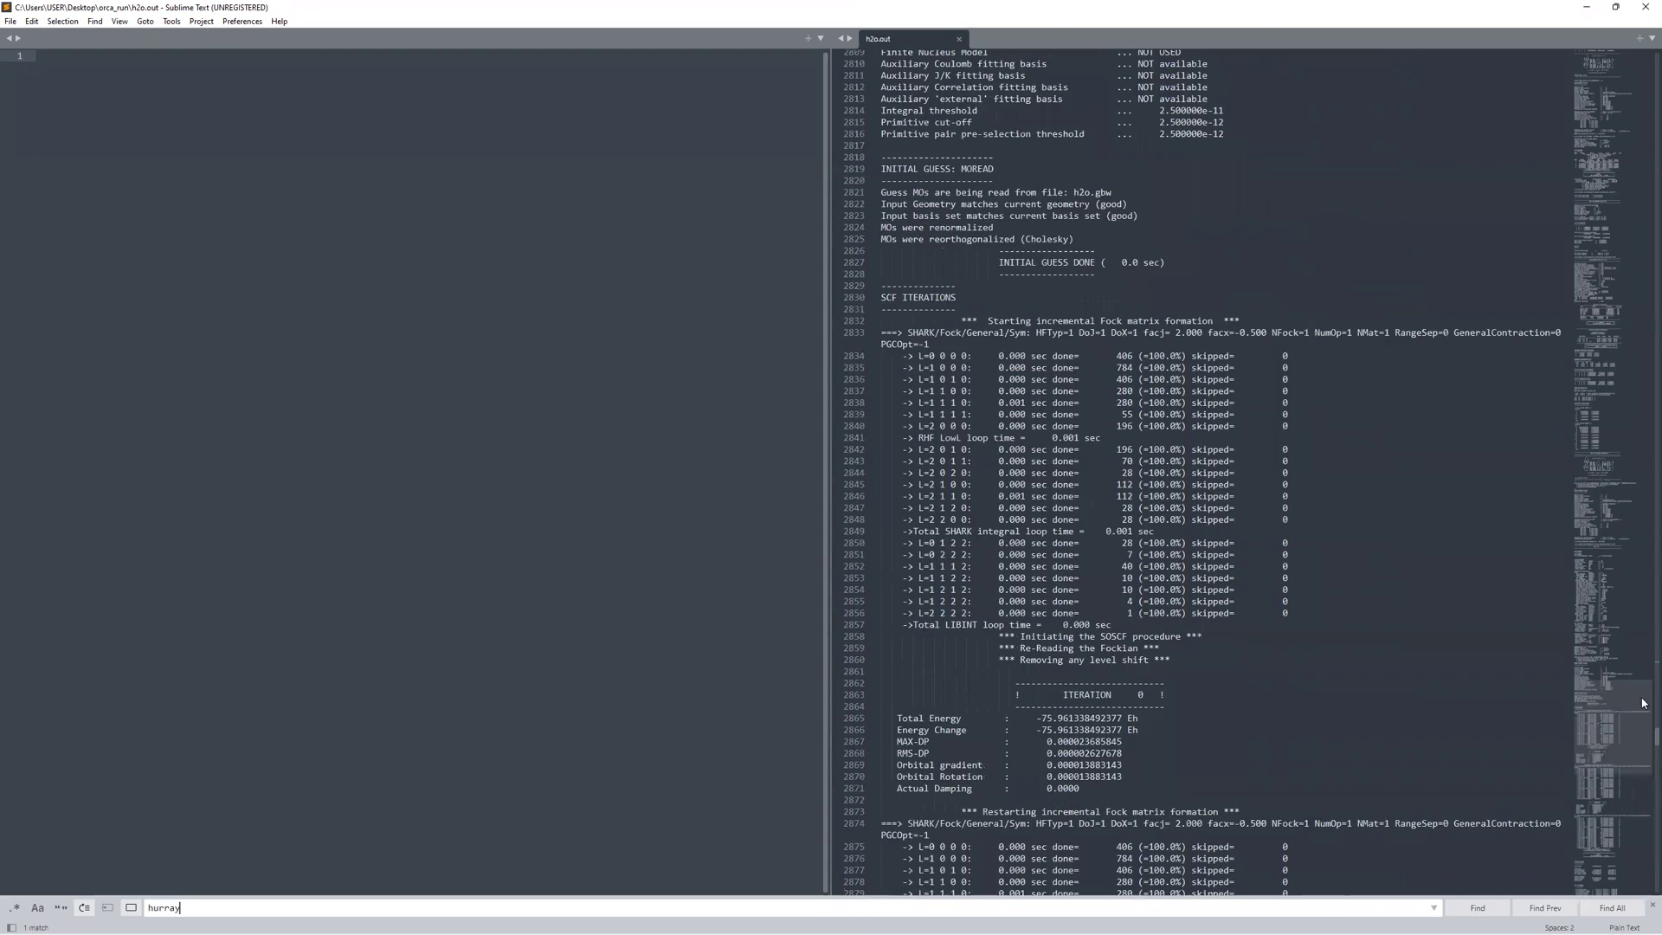
{"action": "scroll", "coordinate": [1643, 739], "scroll_direction": "down", "scroll_amount": 8}
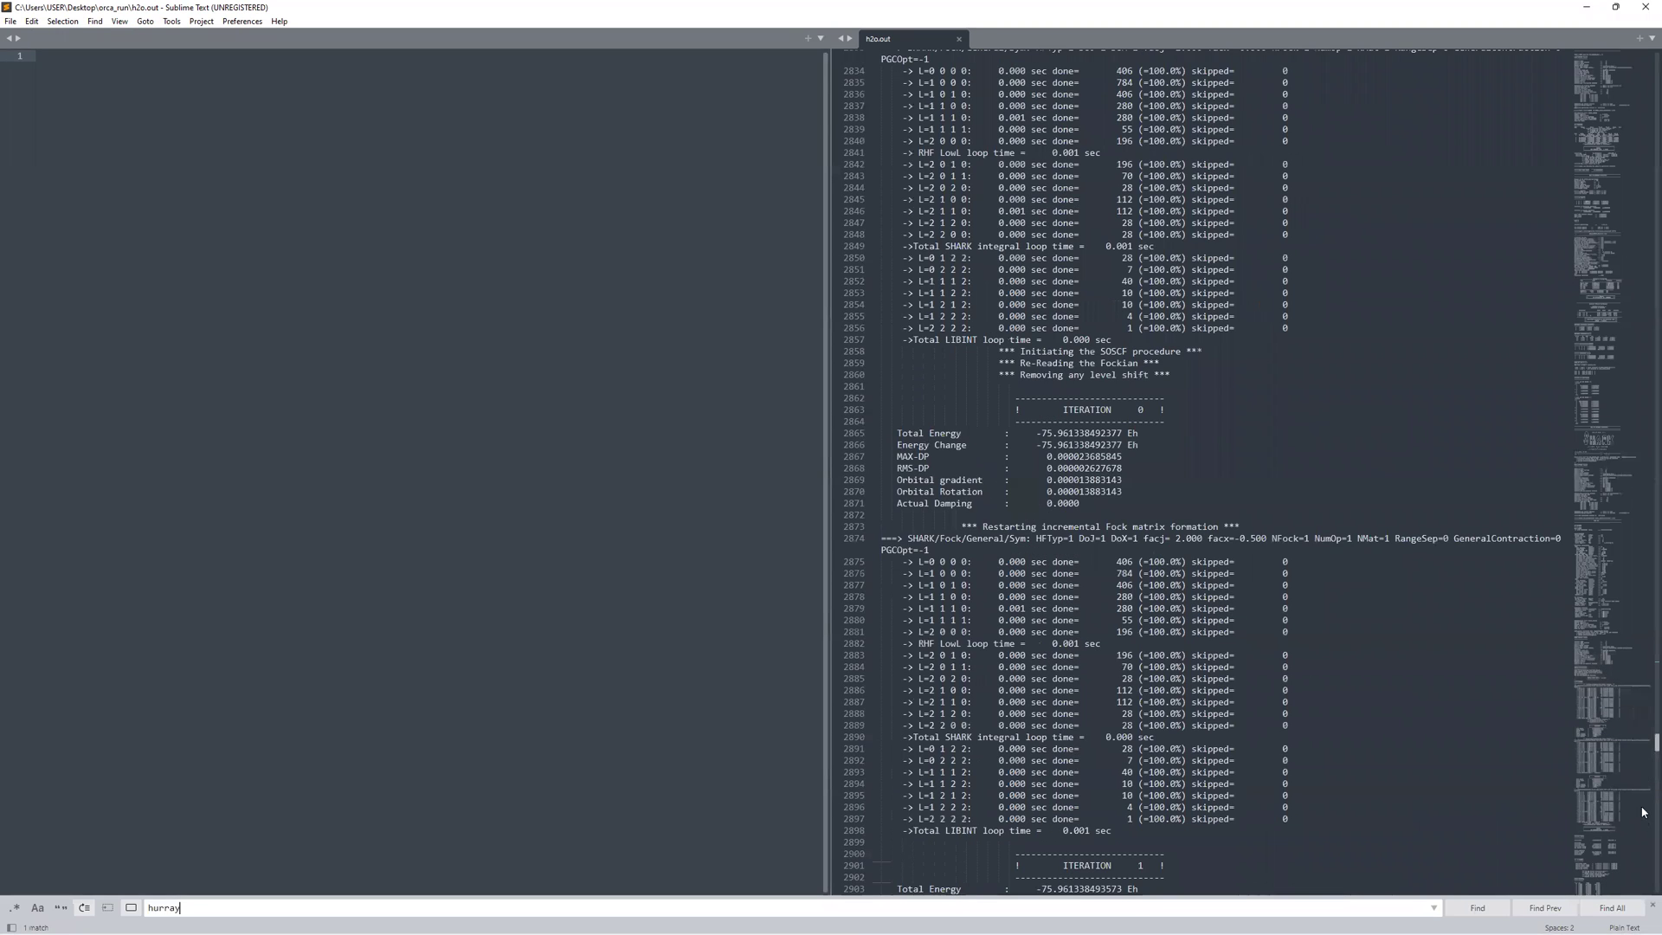
{"action": "left_click", "coordinate": [1643, 889]}
{"action": "scroll", "coordinate": [1643, 870], "scroll_direction": "down", "scroll_amount": 20}
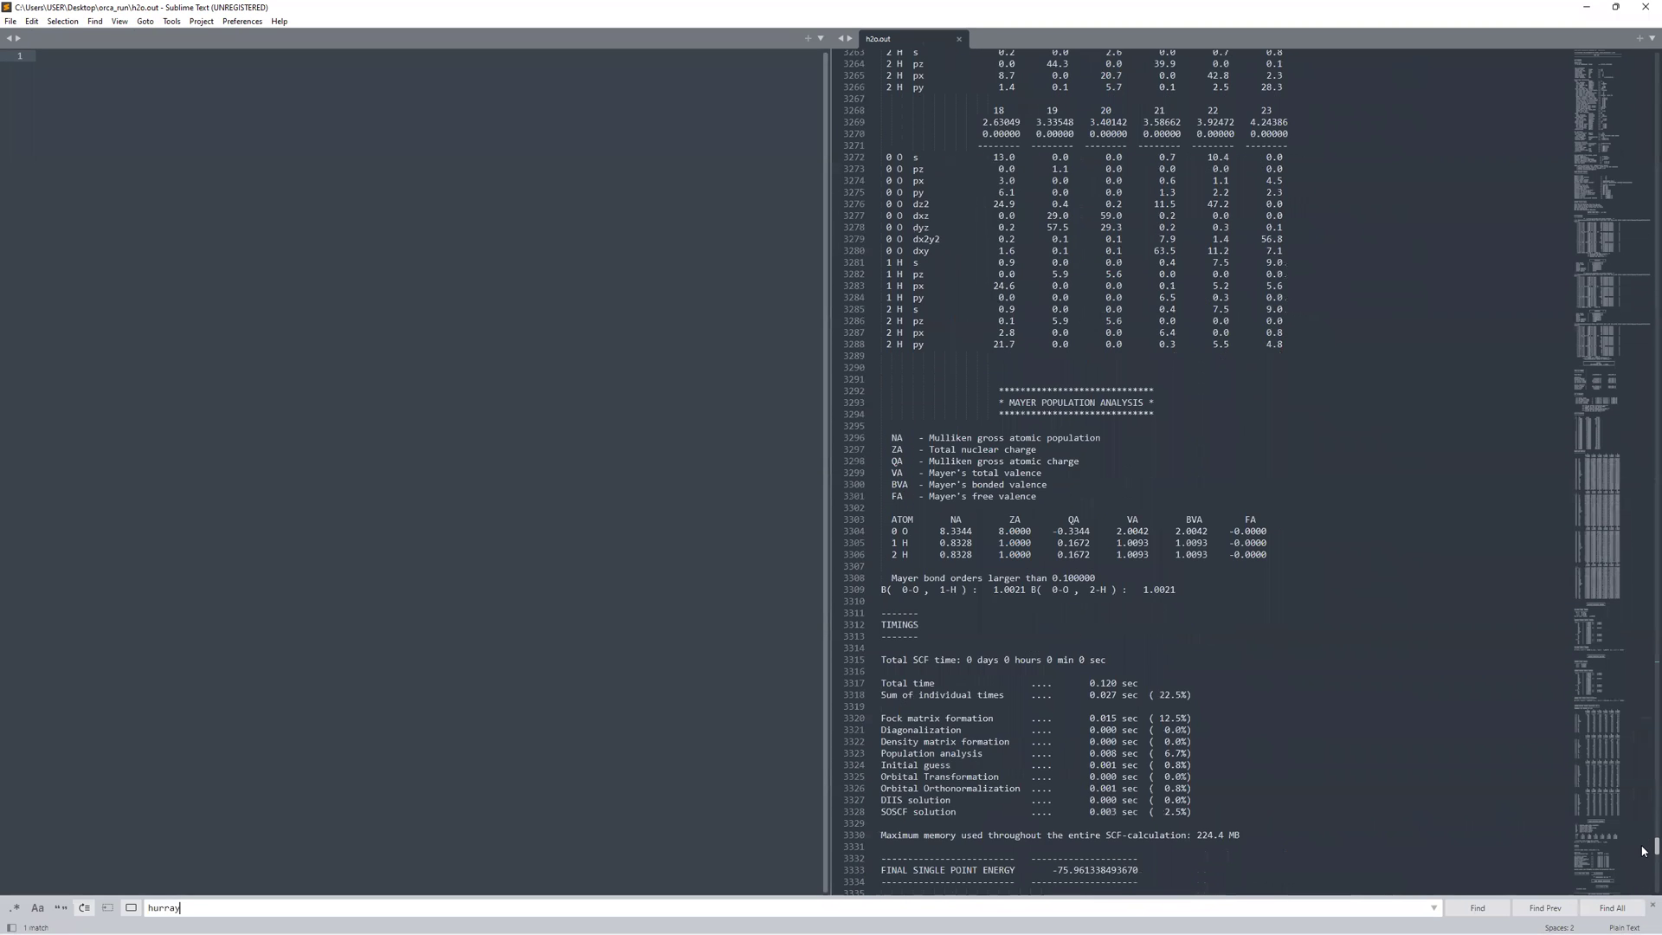
{"action": "scroll", "coordinate": [947, 266], "scroll_direction": "down", "scroll_amount": 16}
{"action": "scroll", "coordinate": [1059, 486], "scroll_direction": "up", "scroll_amount": 6}
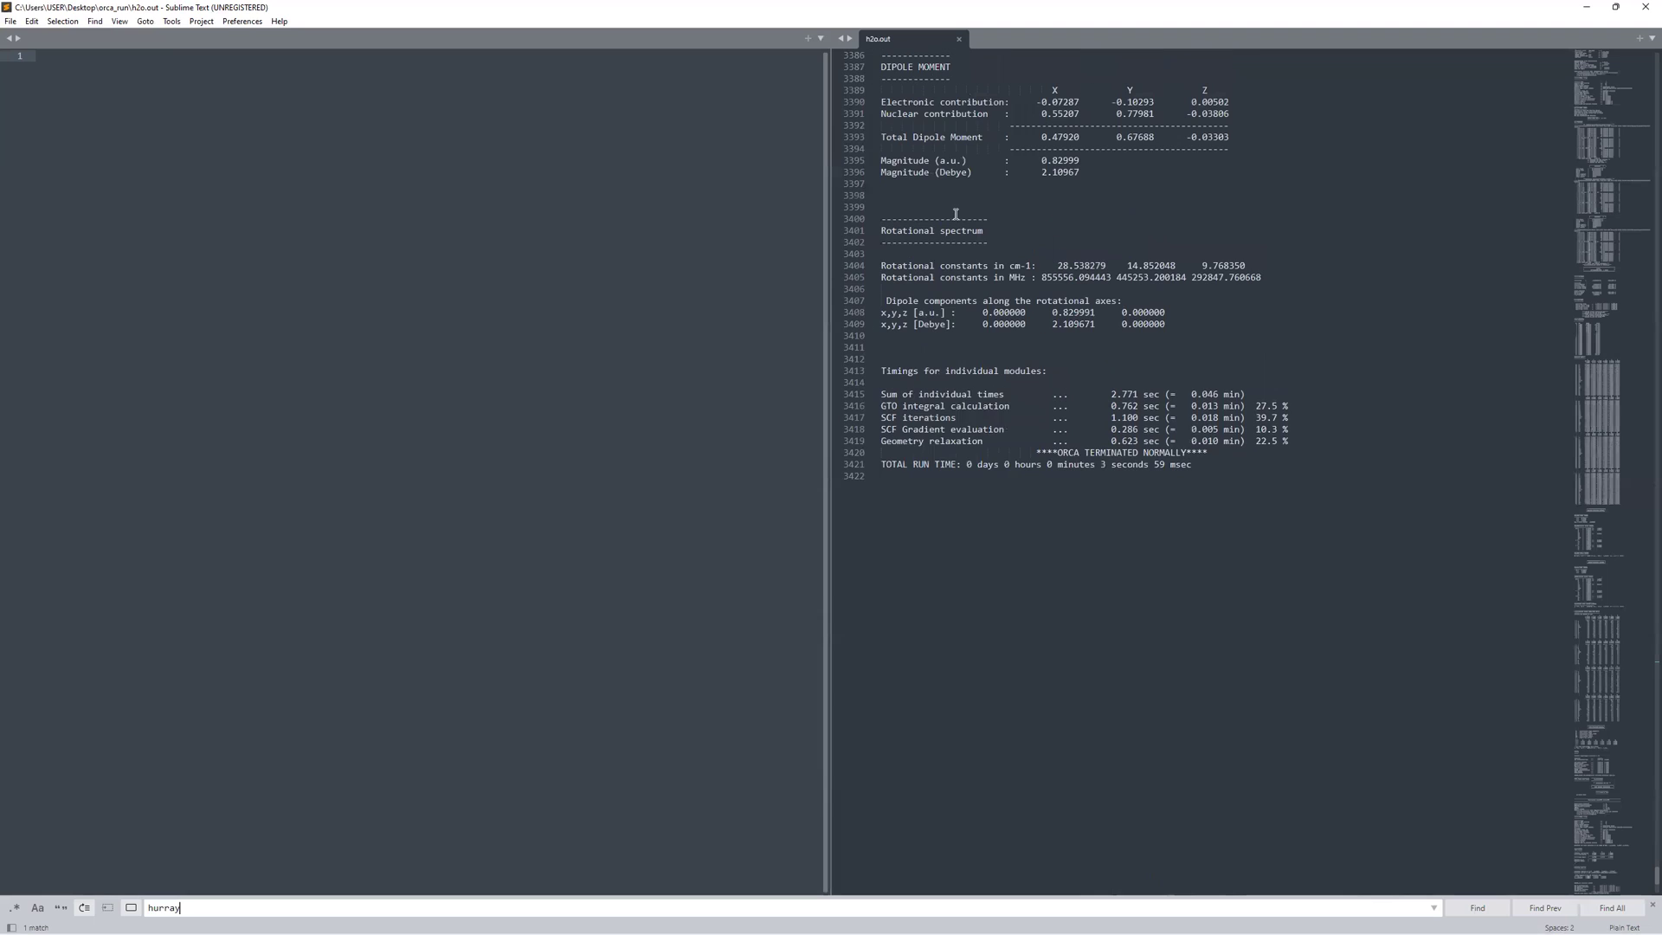
Check the ORCA TERMINATED NORMALLY line and SCF gradient timing, then return to Avogadro
{"action": "left_click", "coordinate": [1072, 447]}
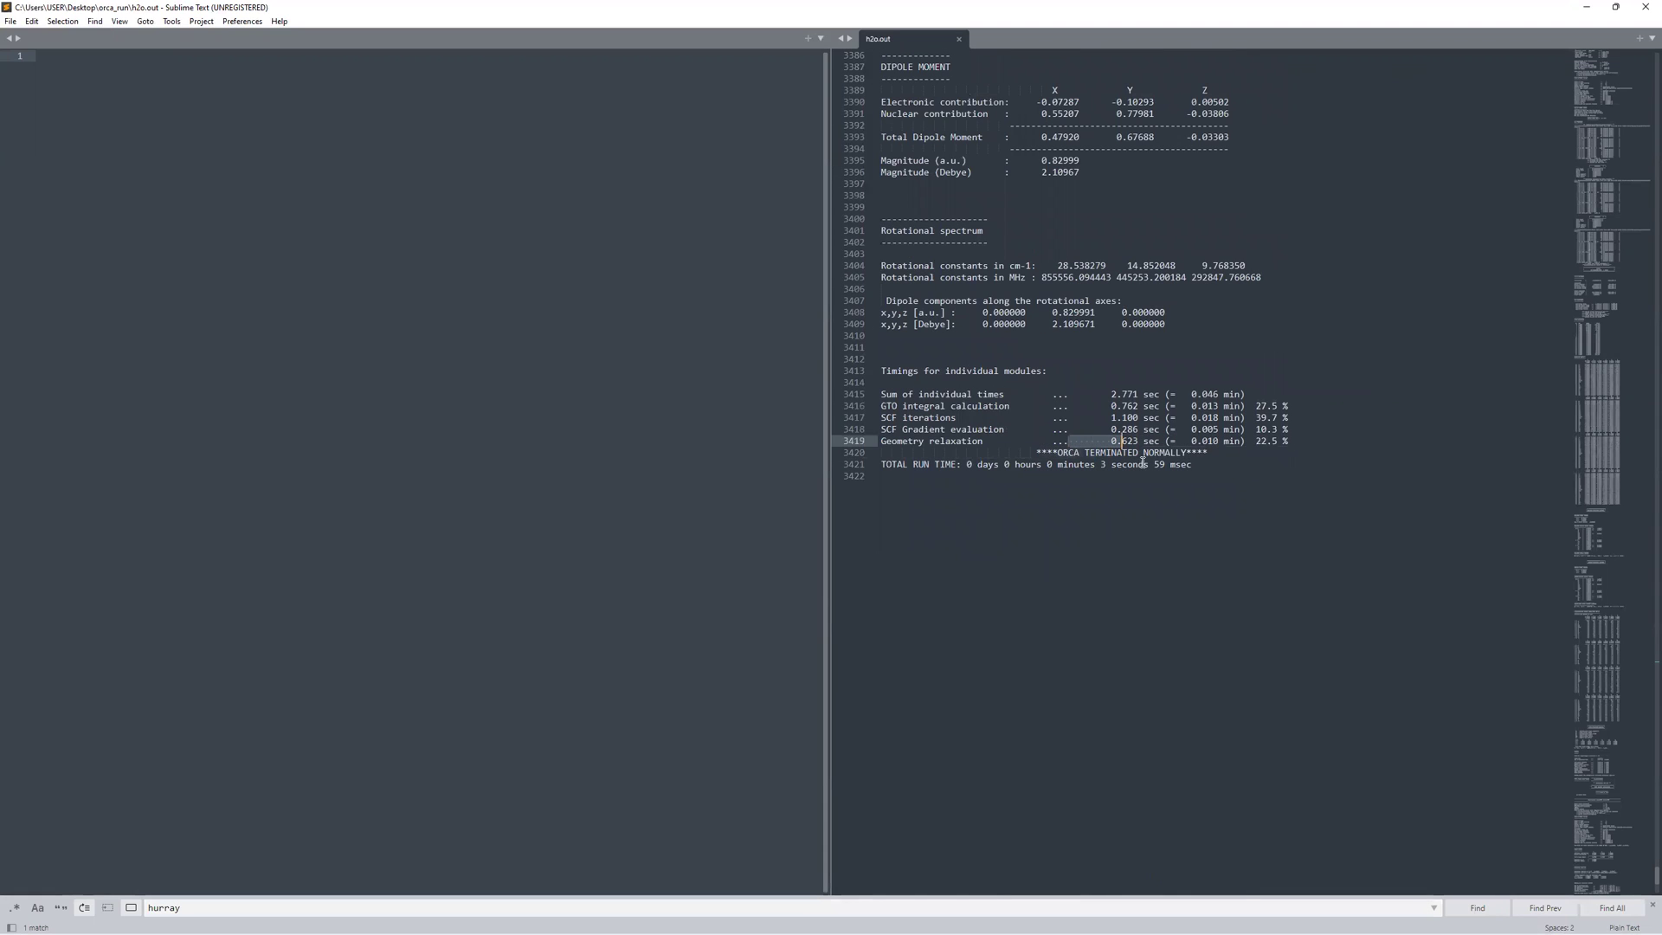
{"action": "left_click", "coordinate": [1143, 463]}
{"action": "left_click", "coordinate": [1155, 452]}
{"action": "left_click", "coordinate": [1132, 429]}
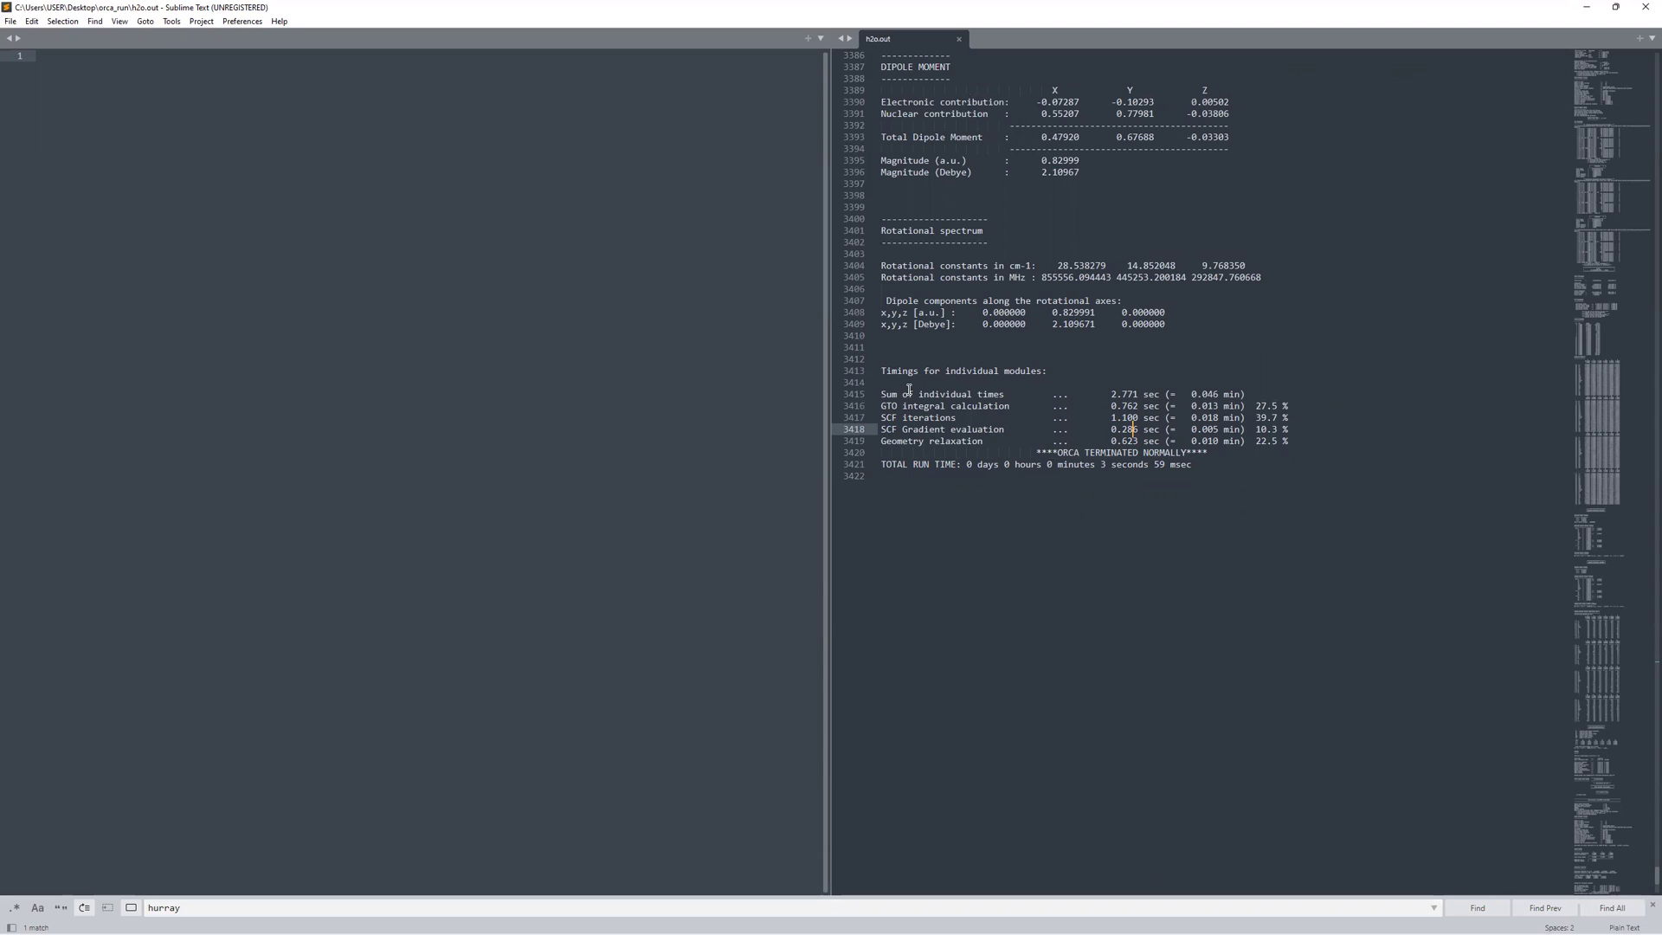
{"action": "key", "text": "super+Tab"}
Close the ORCA input dialog and browse to the orca_run folder in Avogadro's Open dialog
{"action": "left_click", "coordinate": [1390, 376]}
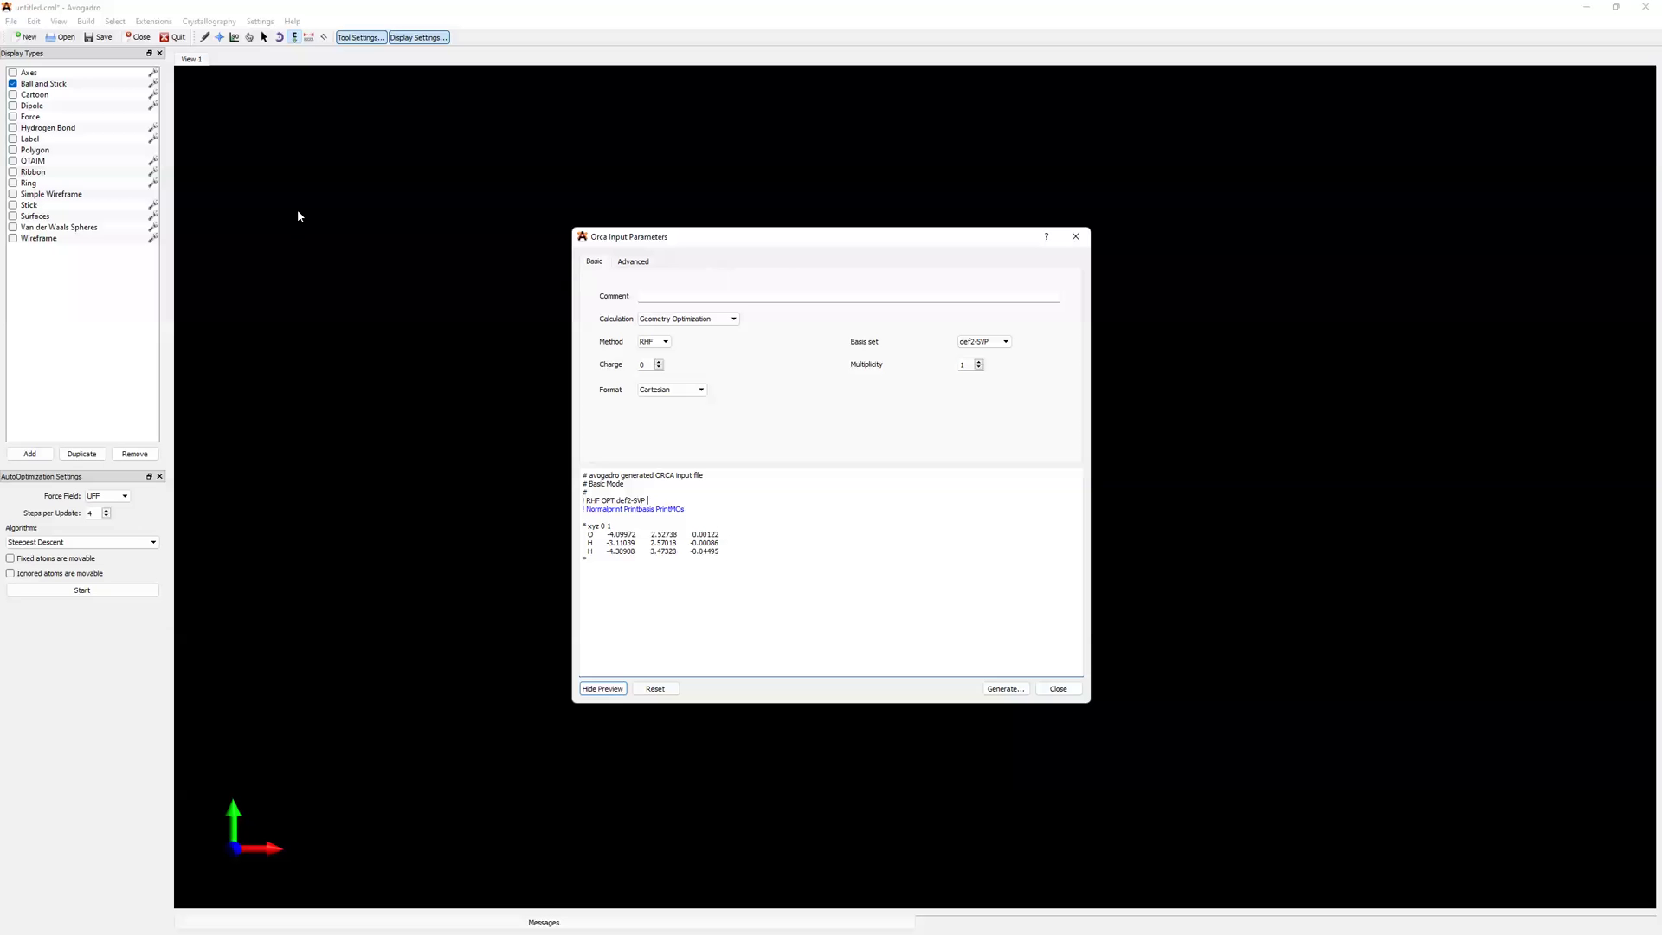
{"action": "left_click", "coordinate": [1061, 690]}
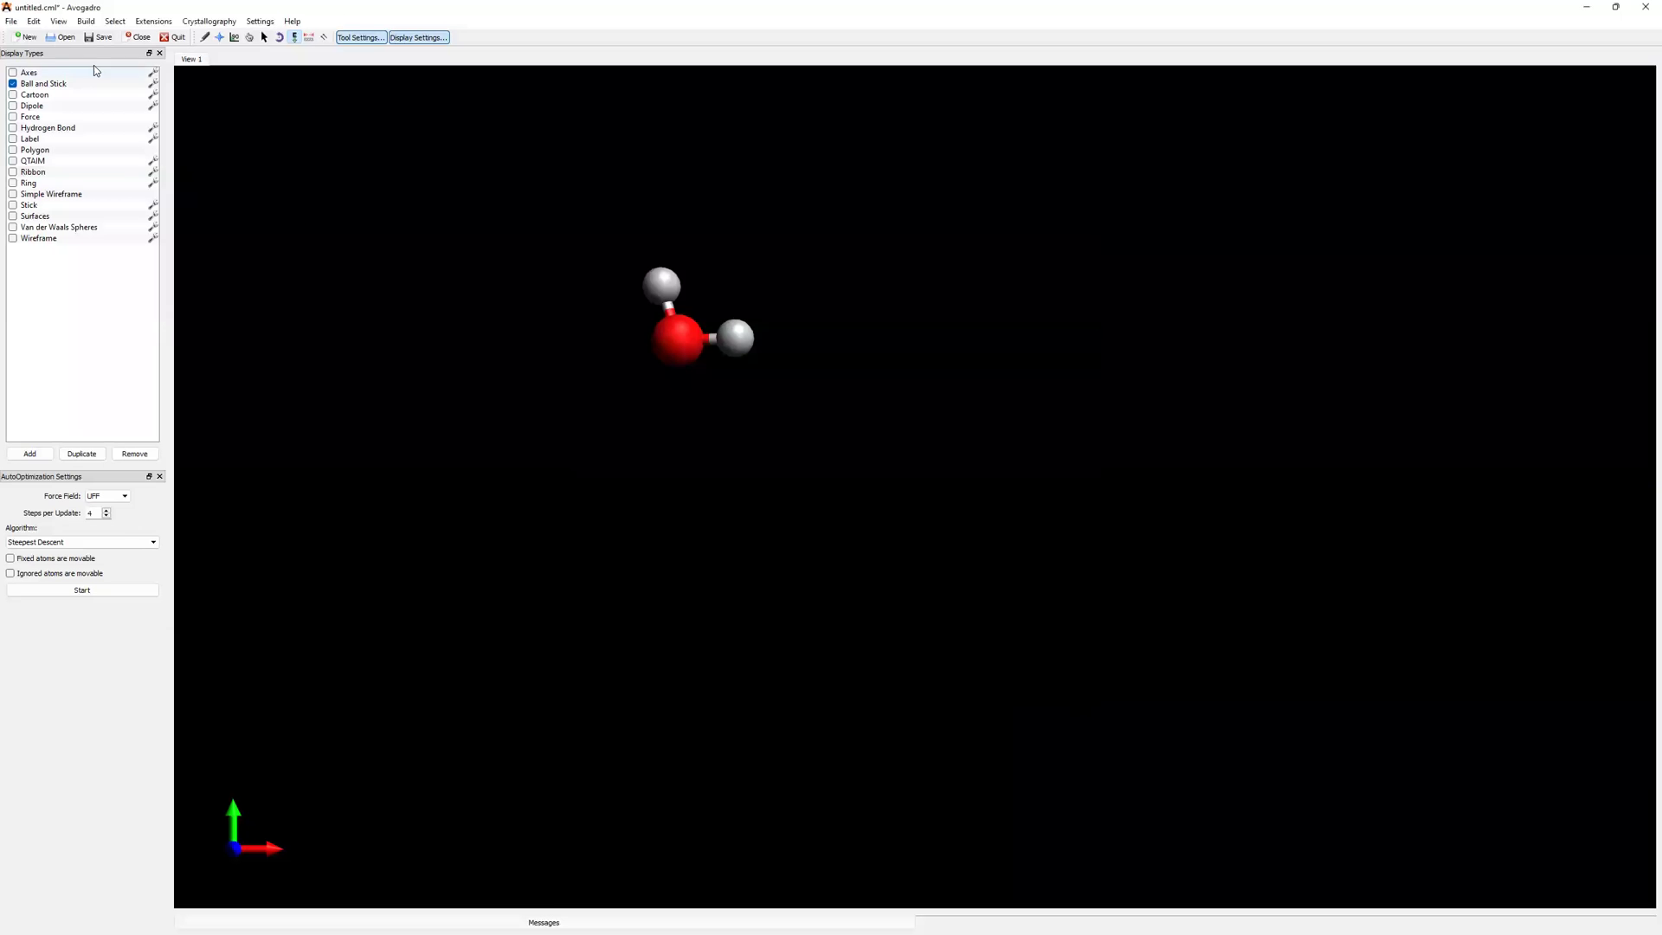
{"action": "left_click", "coordinate": [67, 37]}
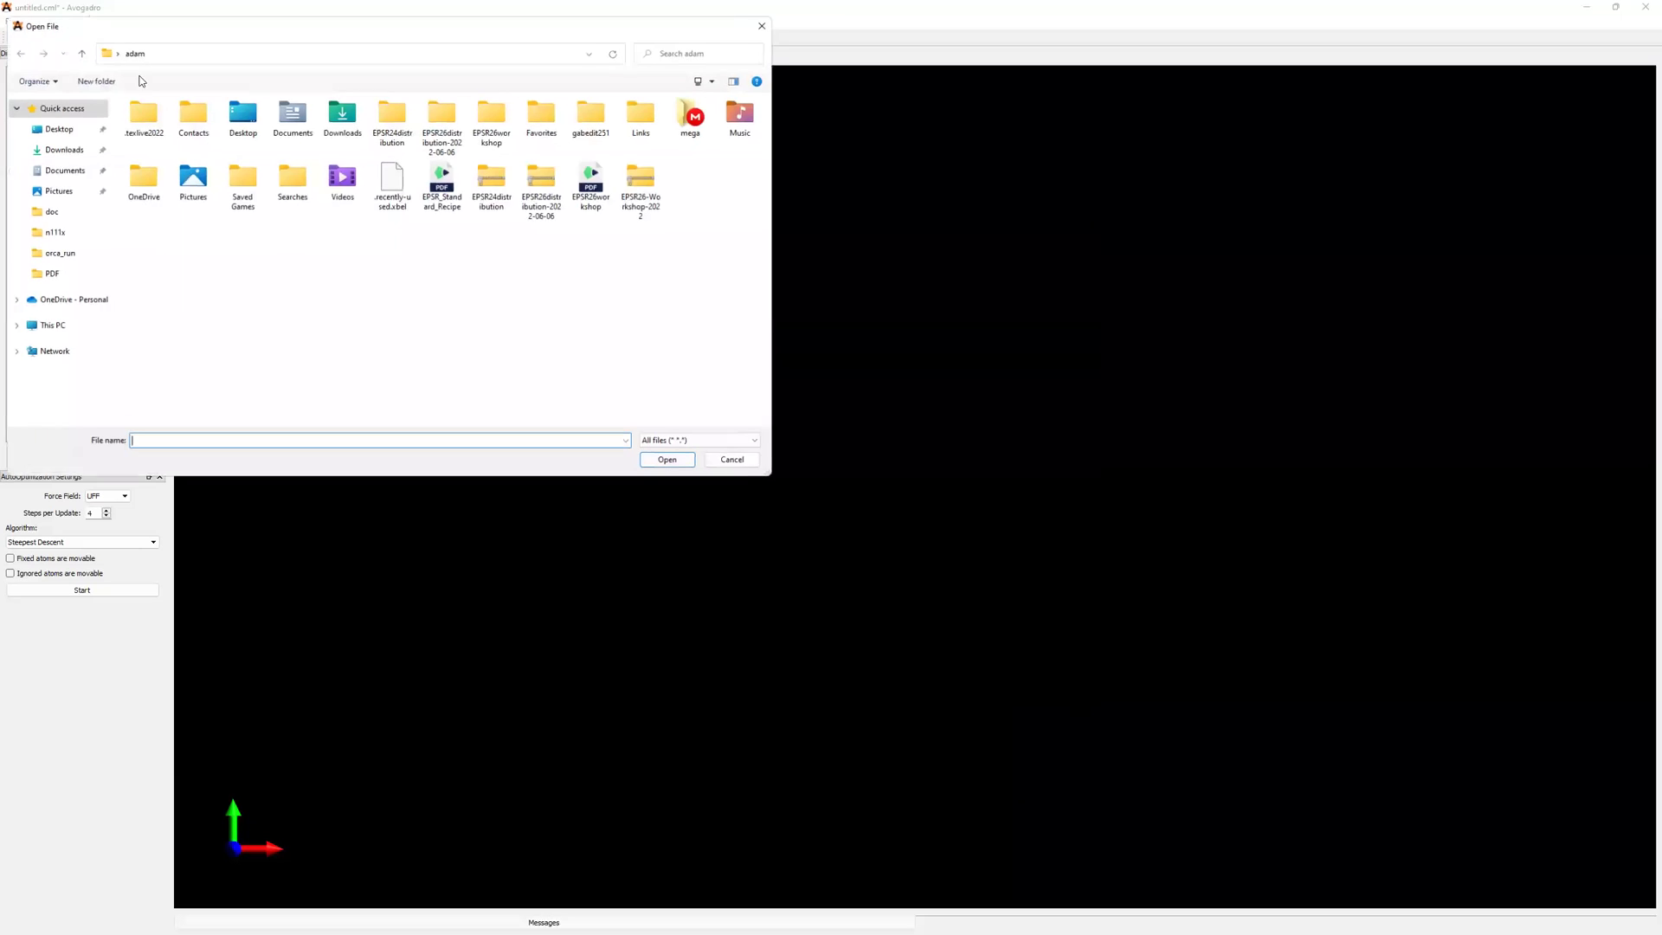
{"action": "left_click", "coordinate": [57, 253]}
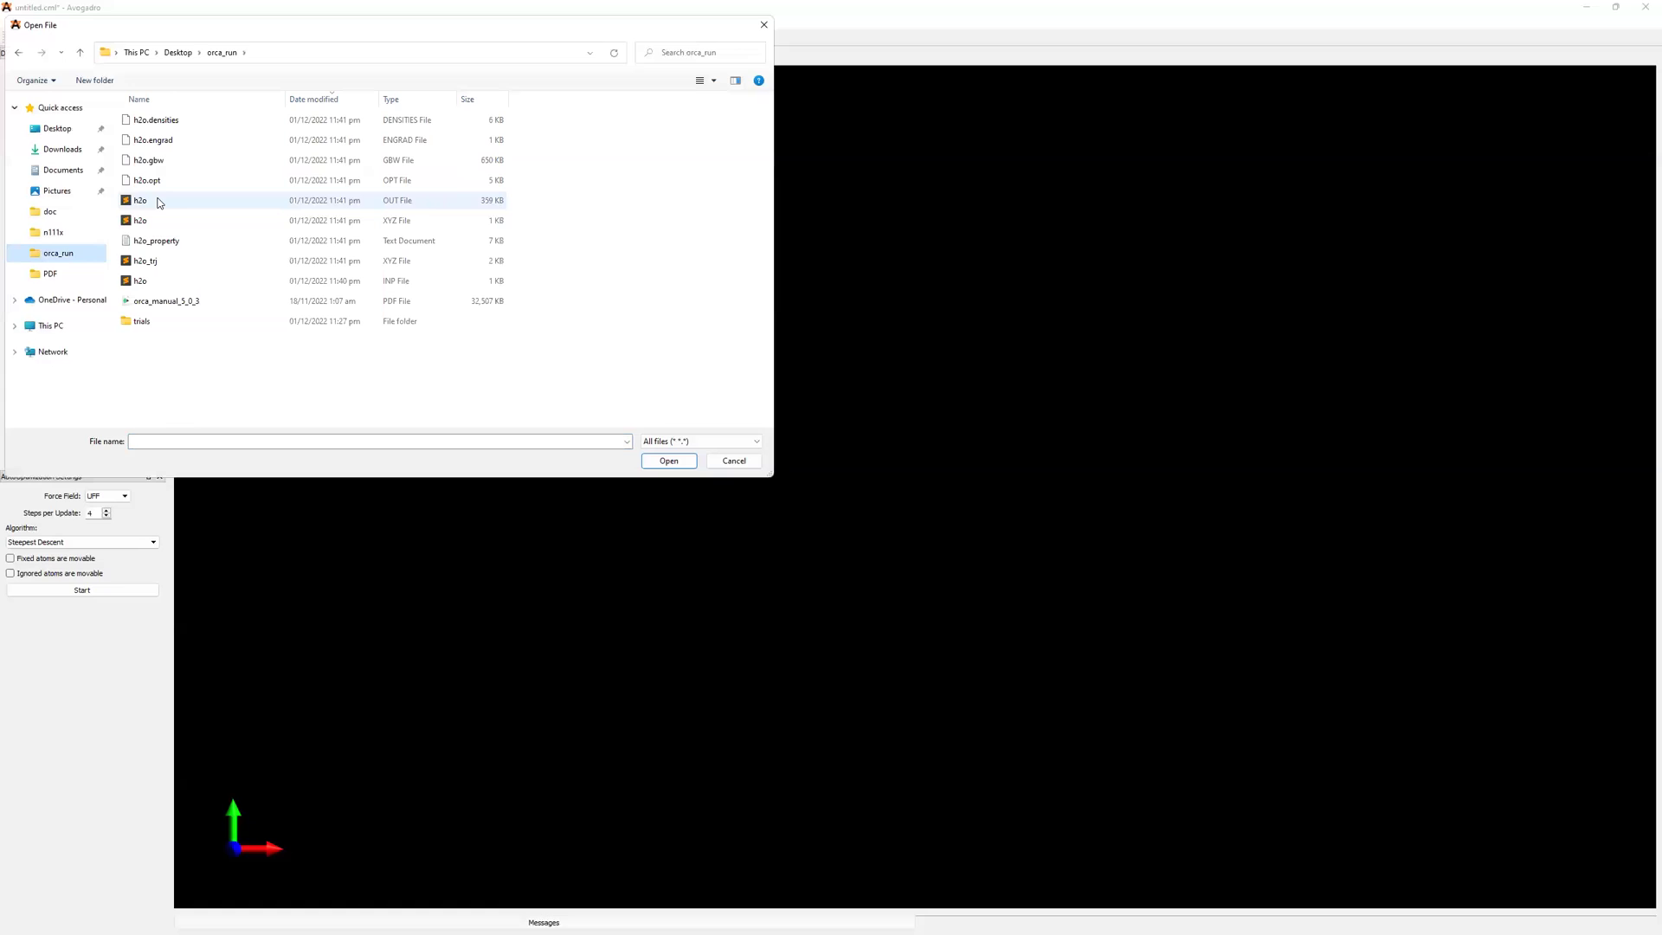
Try opening h2o.out, dismiss the read-failure error, and return to the water molecule window
{"action": "double_click", "coordinate": [157, 201]}
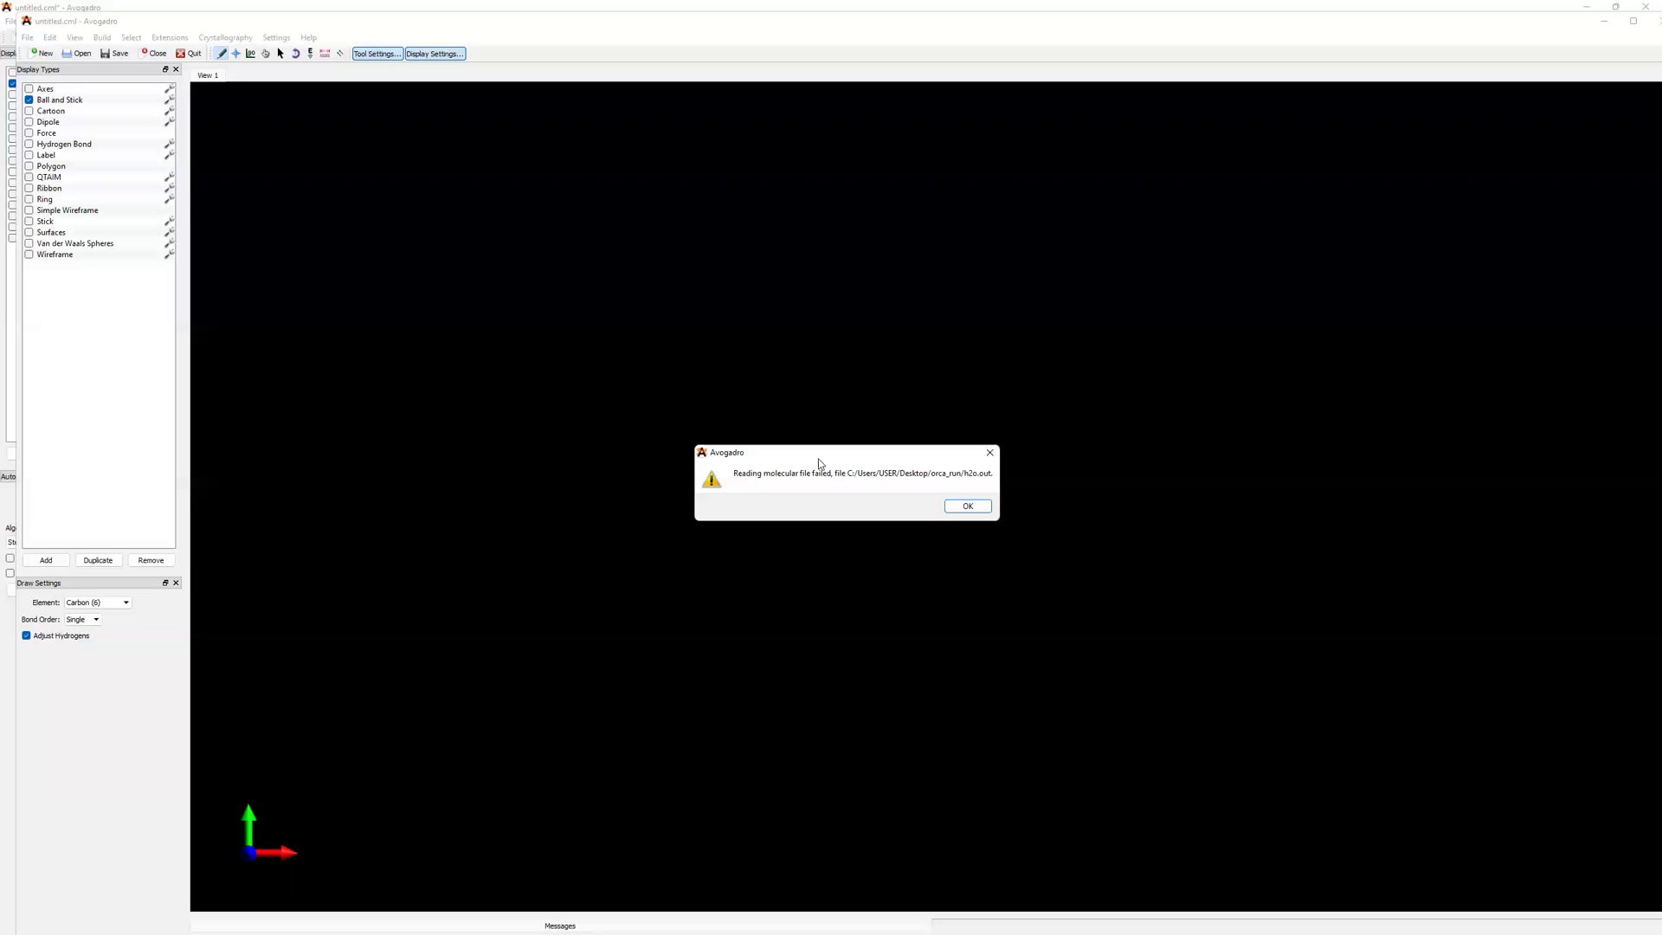
{"action": "left_click", "coordinate": [968, 506]}
{"action": "key", "text": "super+Tab"}
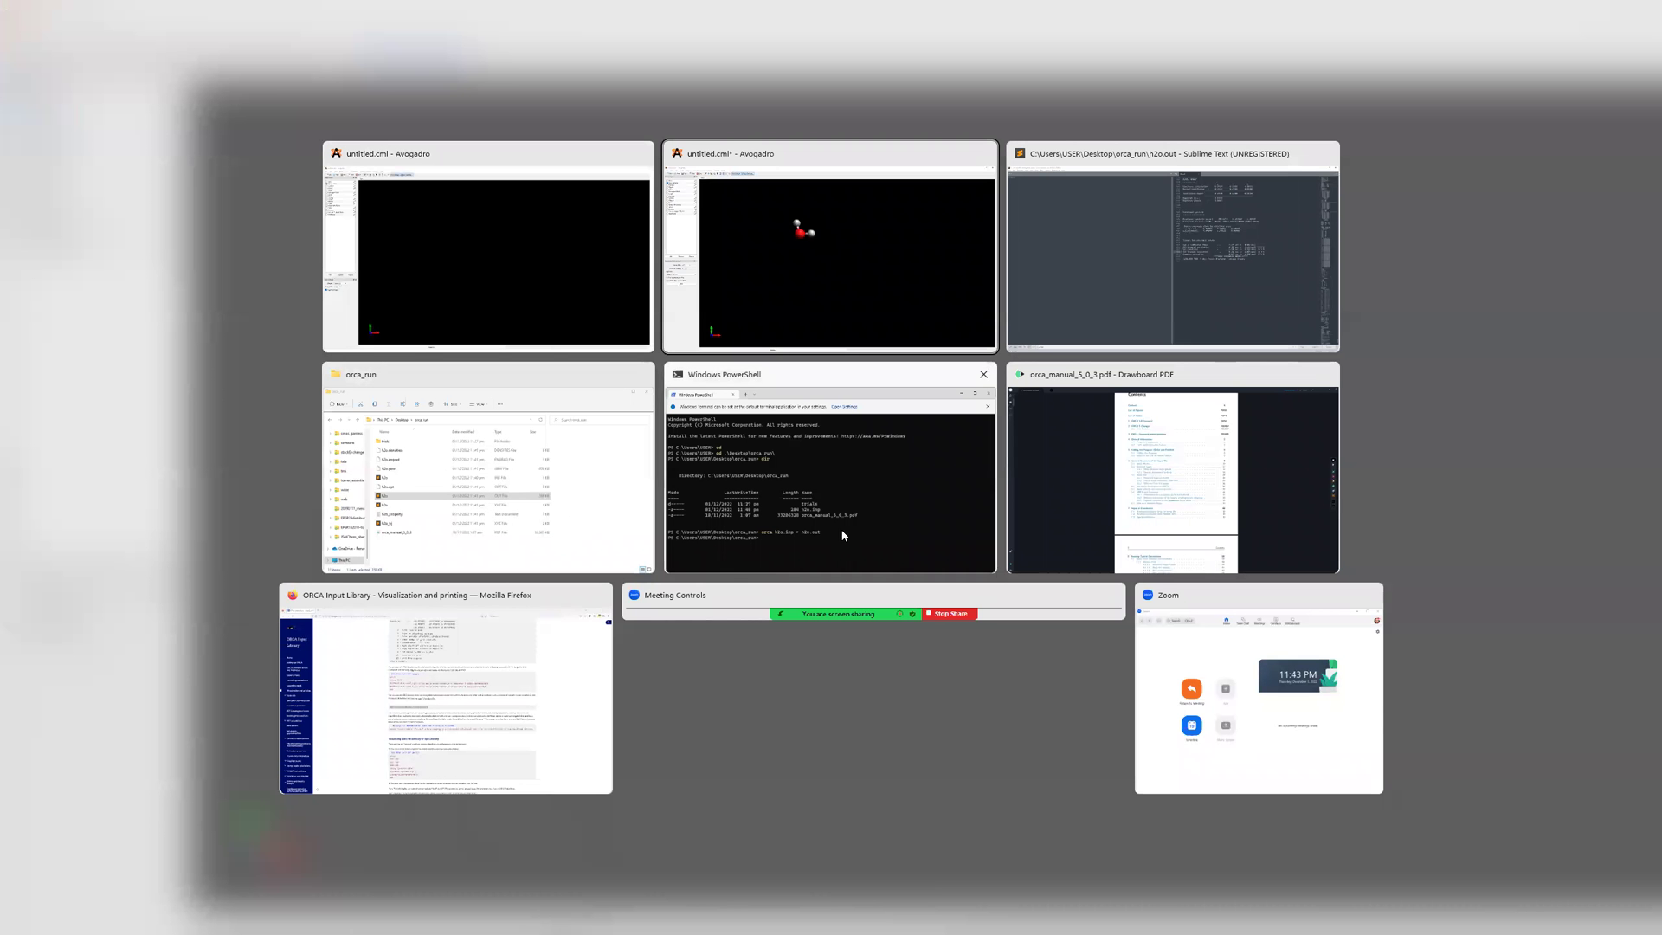
{"action": "key", "text": "Escape"}
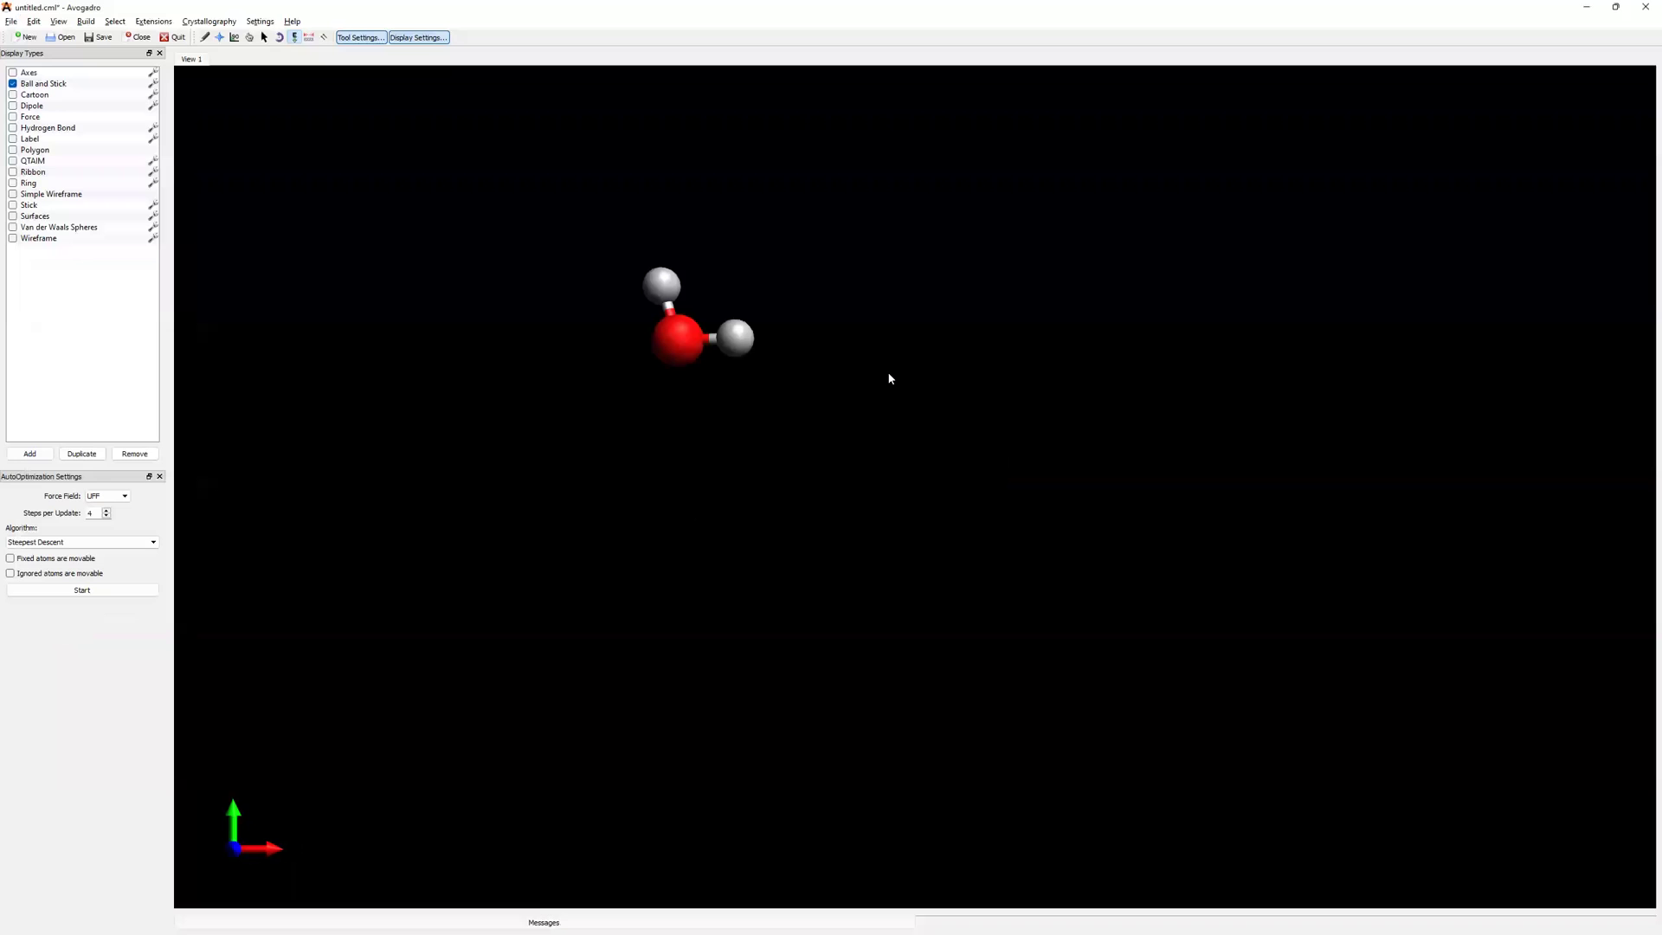
Launch Chemcraft 1.8 from the Start menu and continue with the trial version
{"action": "key", "text": "super"}
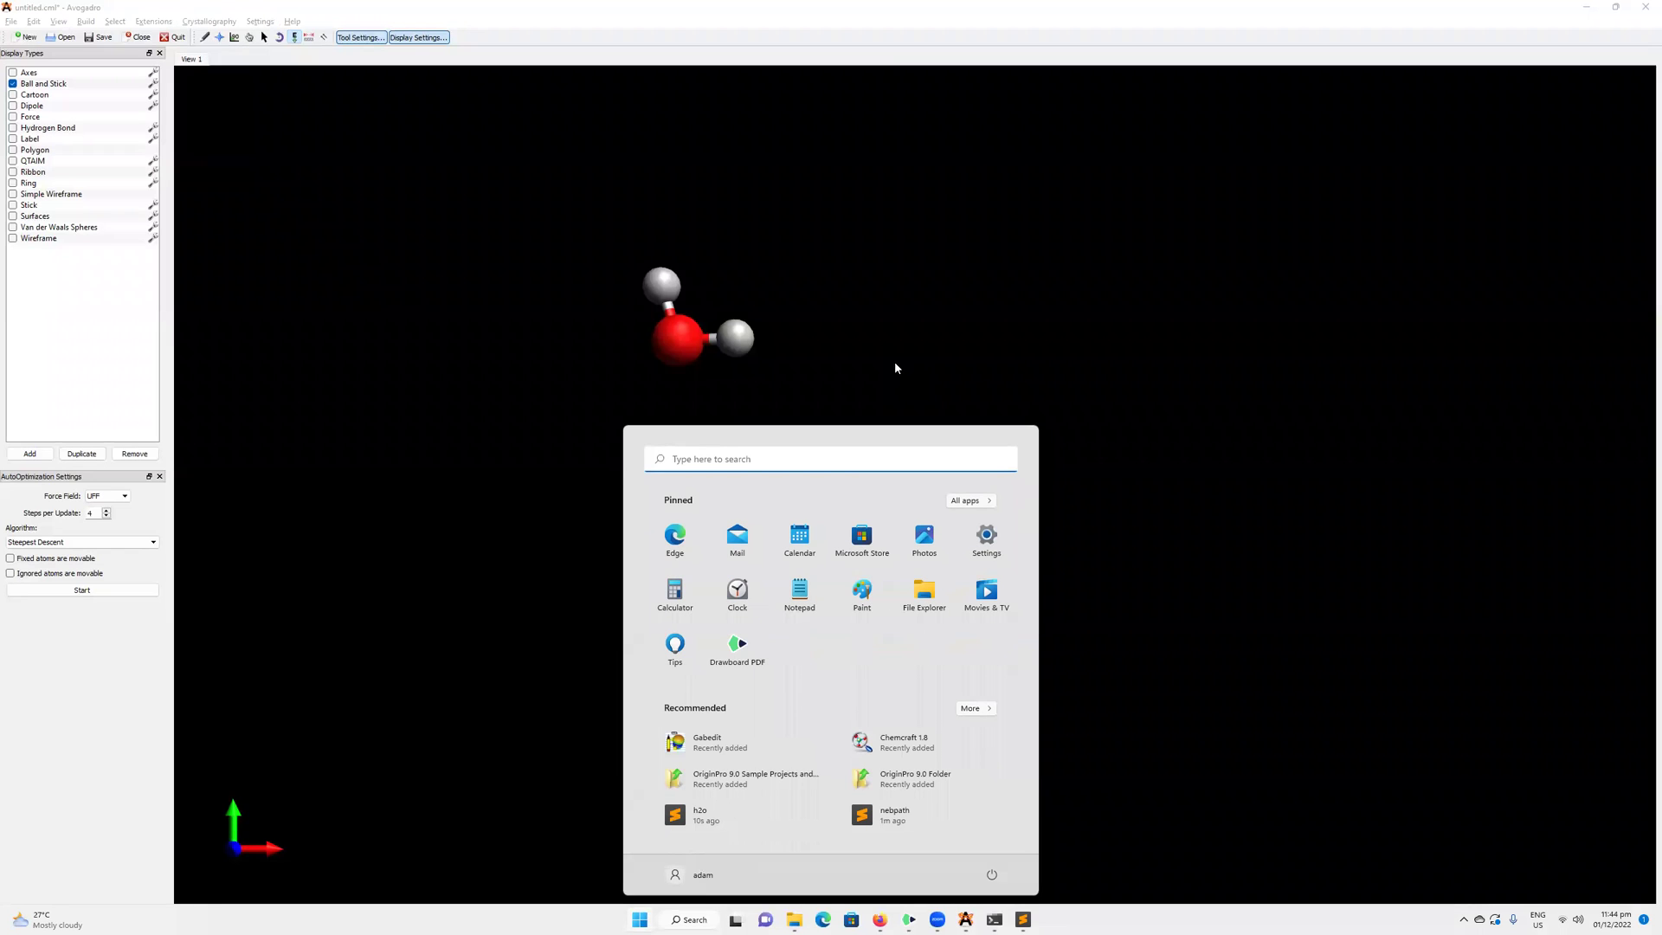
{"action": "left_click", "coordinate": [926, 755]}
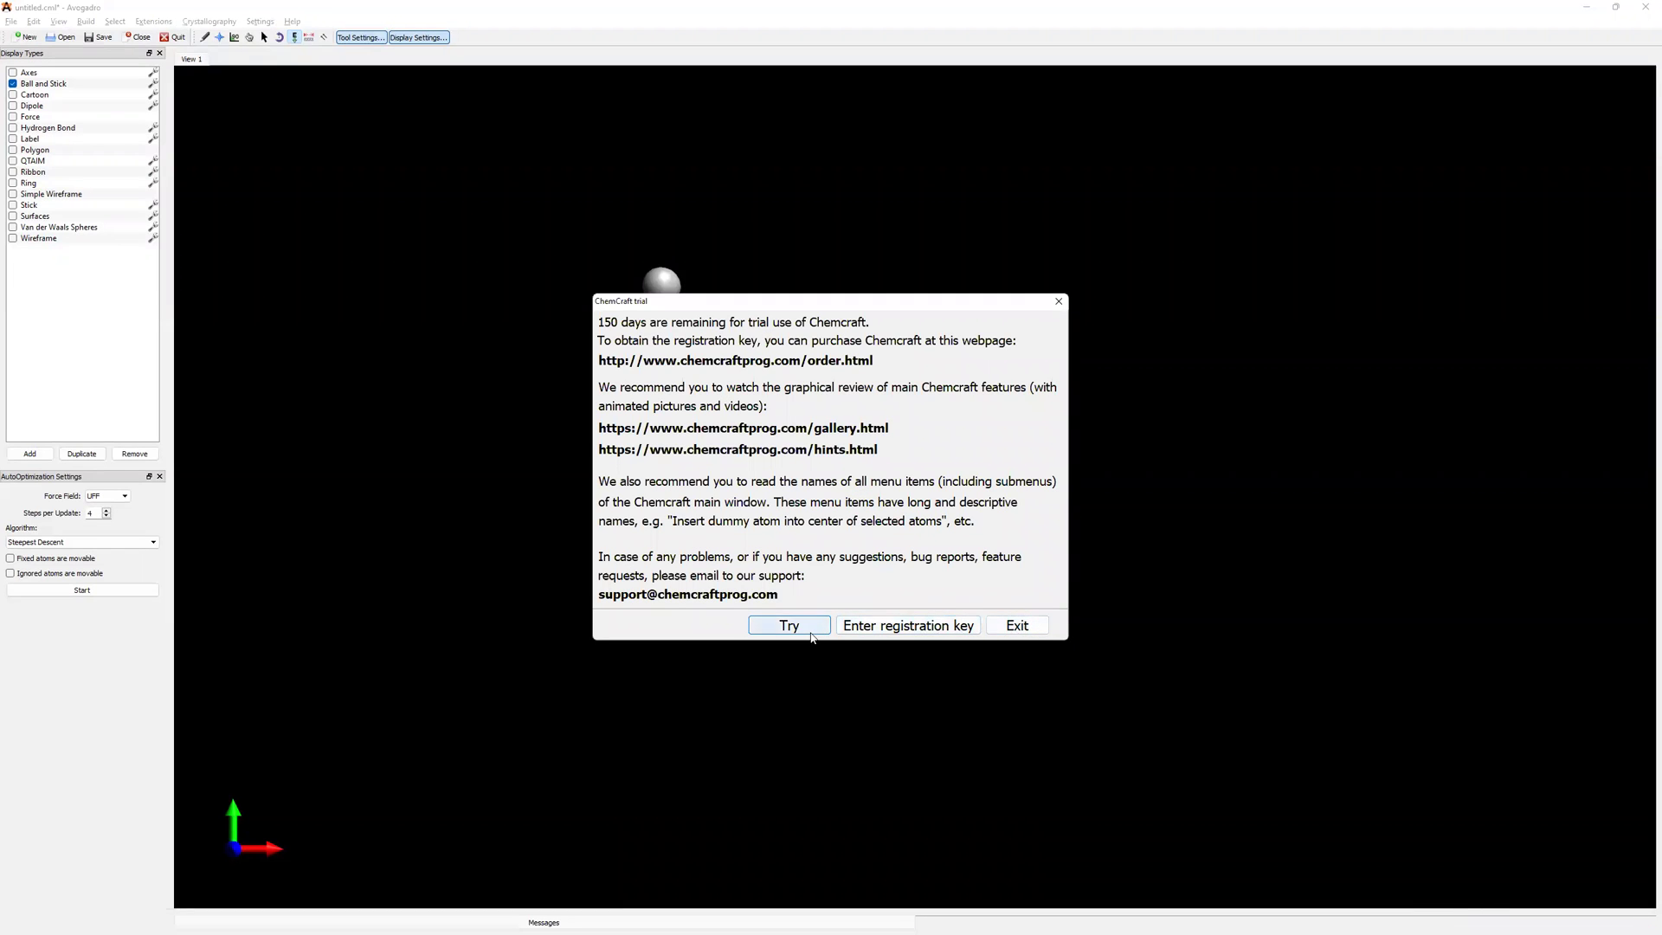
{"action": "left_click", "coordinate": [809, 630]}
Open h2o.out from the orca_run folder in Chemcraft
{"action": "left_click", "coordinate": [188, 114]}
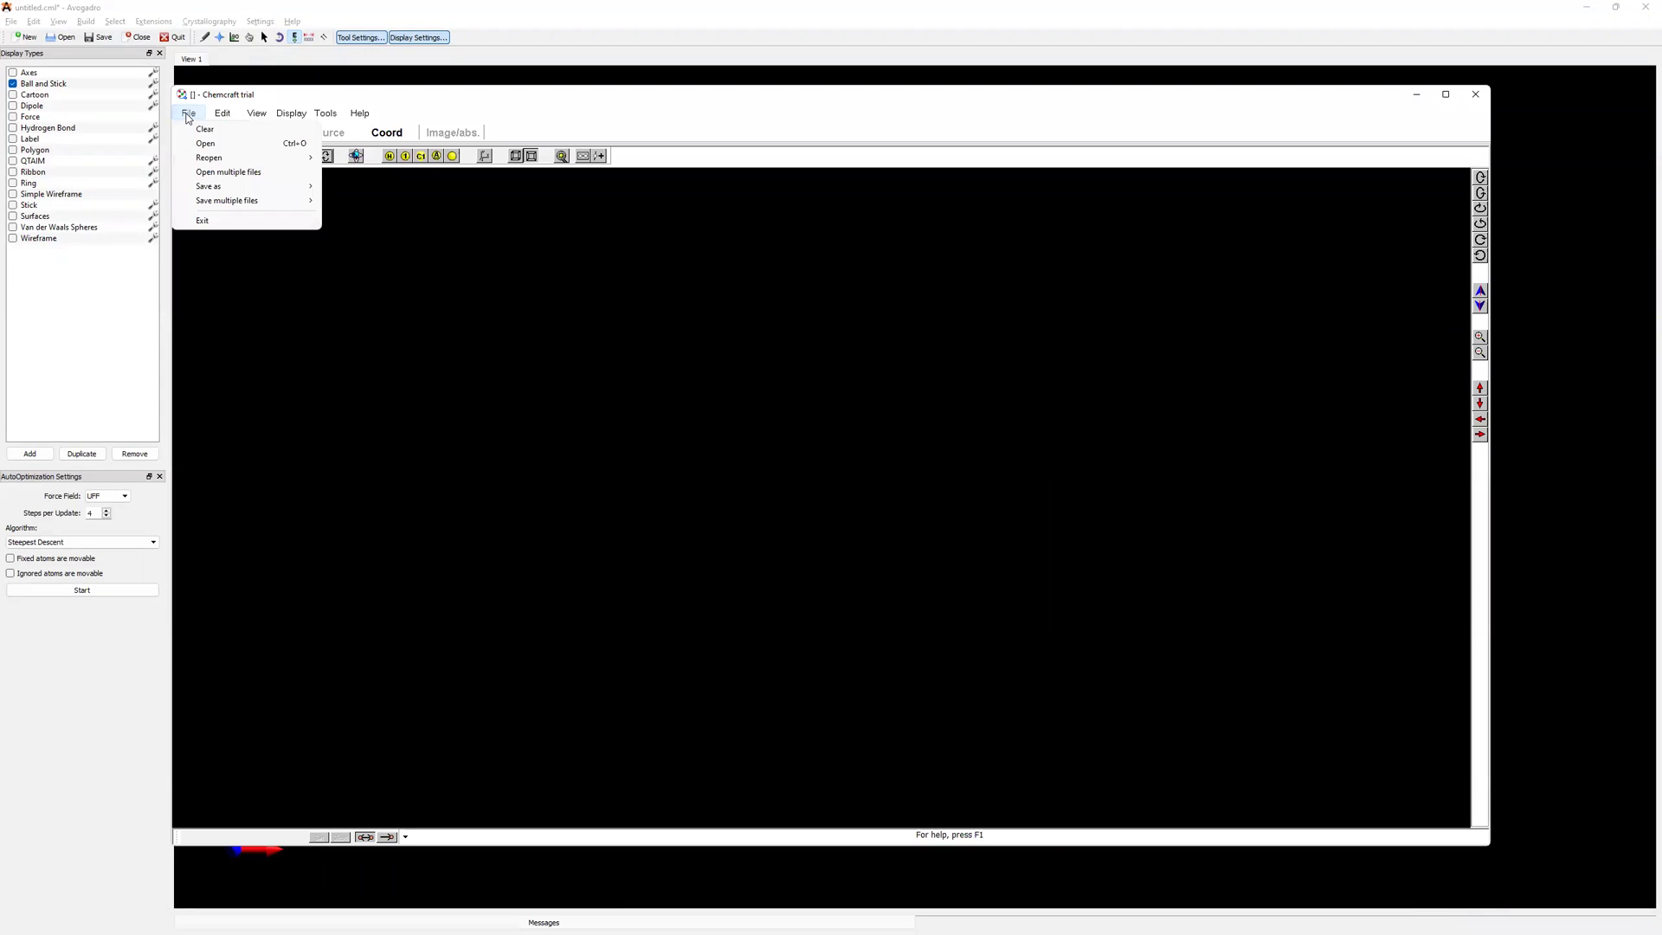
{"action": "left_click", "coordinate": [206, 143]}
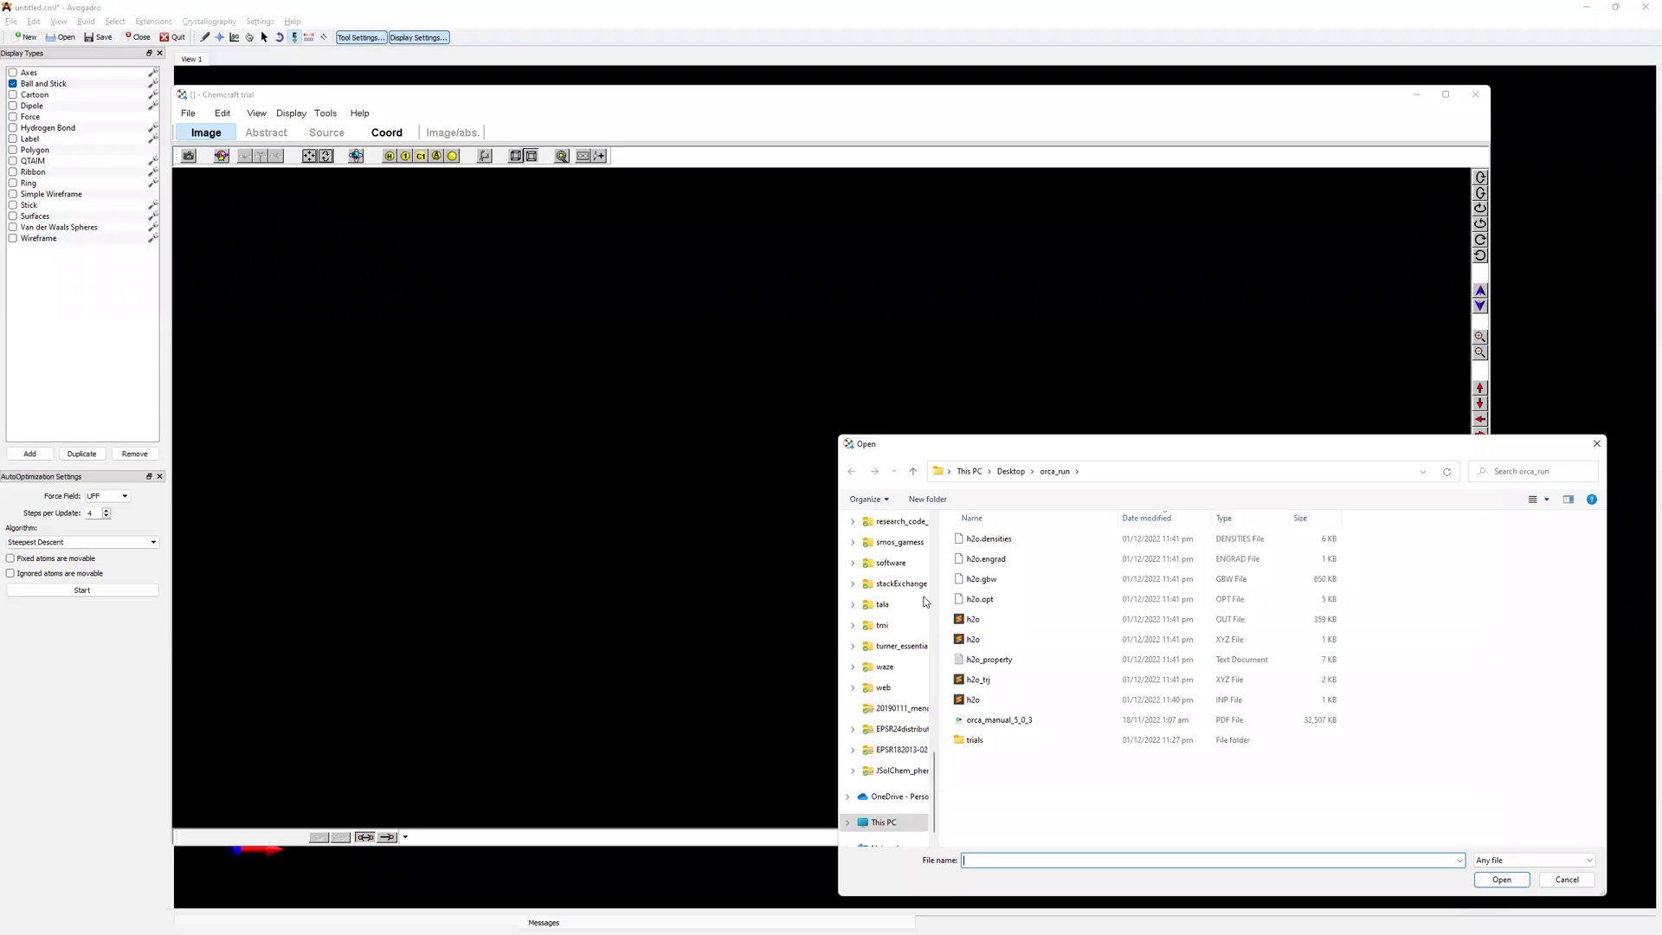
{"action": "double_click", "coordinate": [992, 628]}
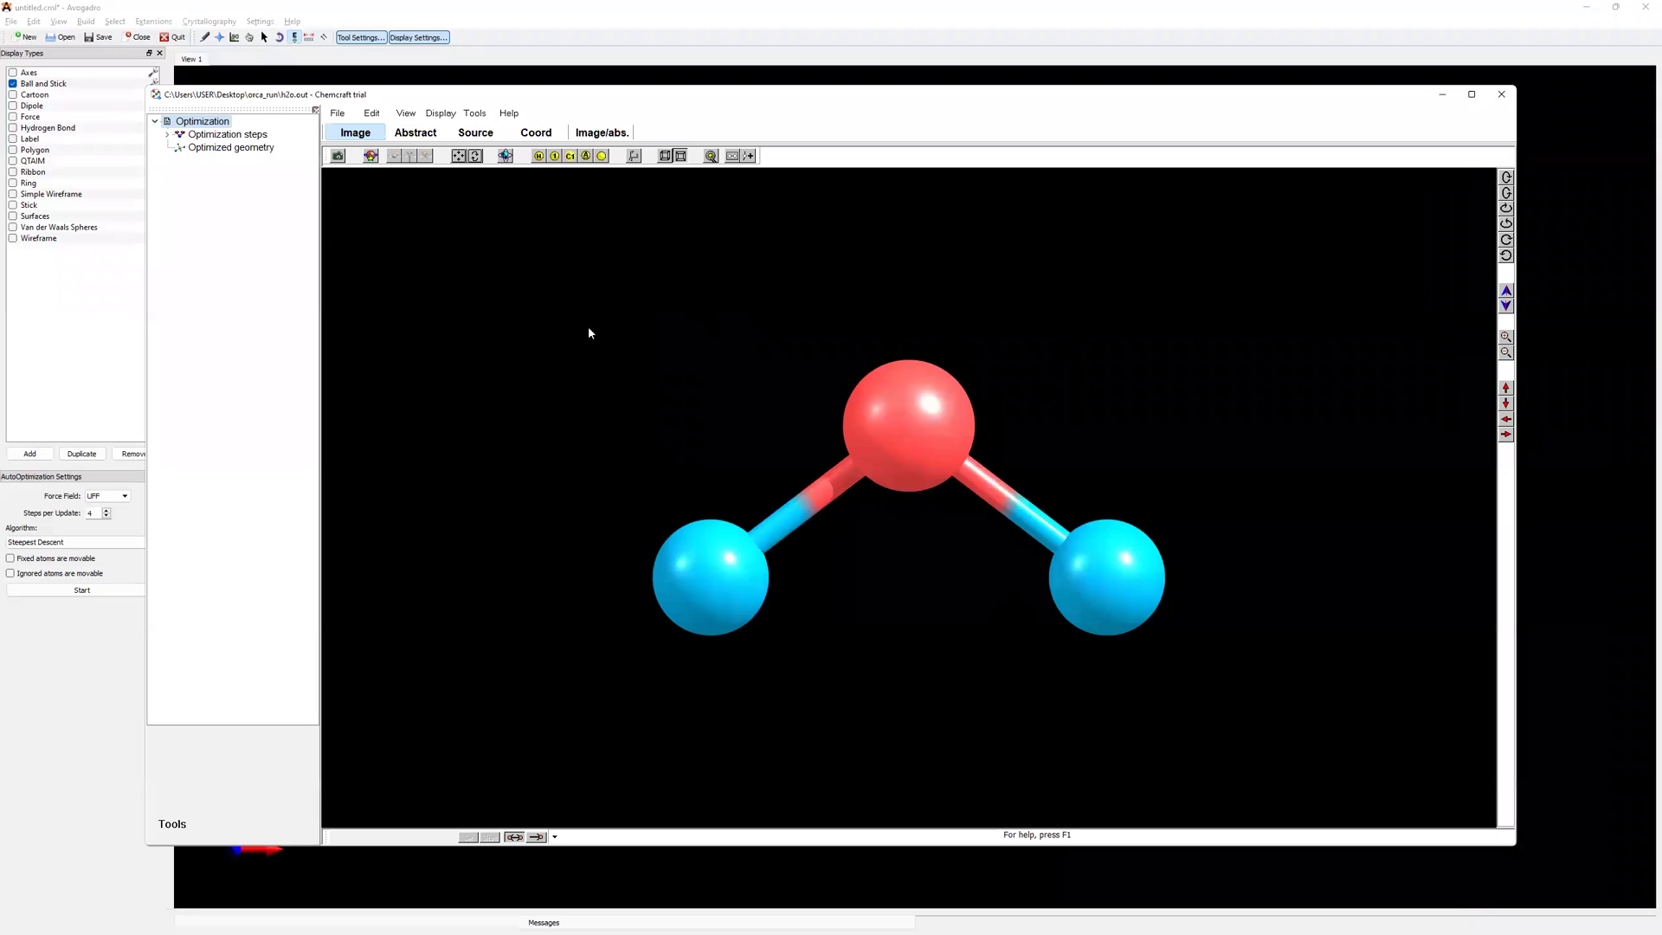
Expand Optimization steps and step through cycles 1–5, E=-75.9572138 down to -75.9613385
{"action": "left_click", "coordinate": [210, 149]}
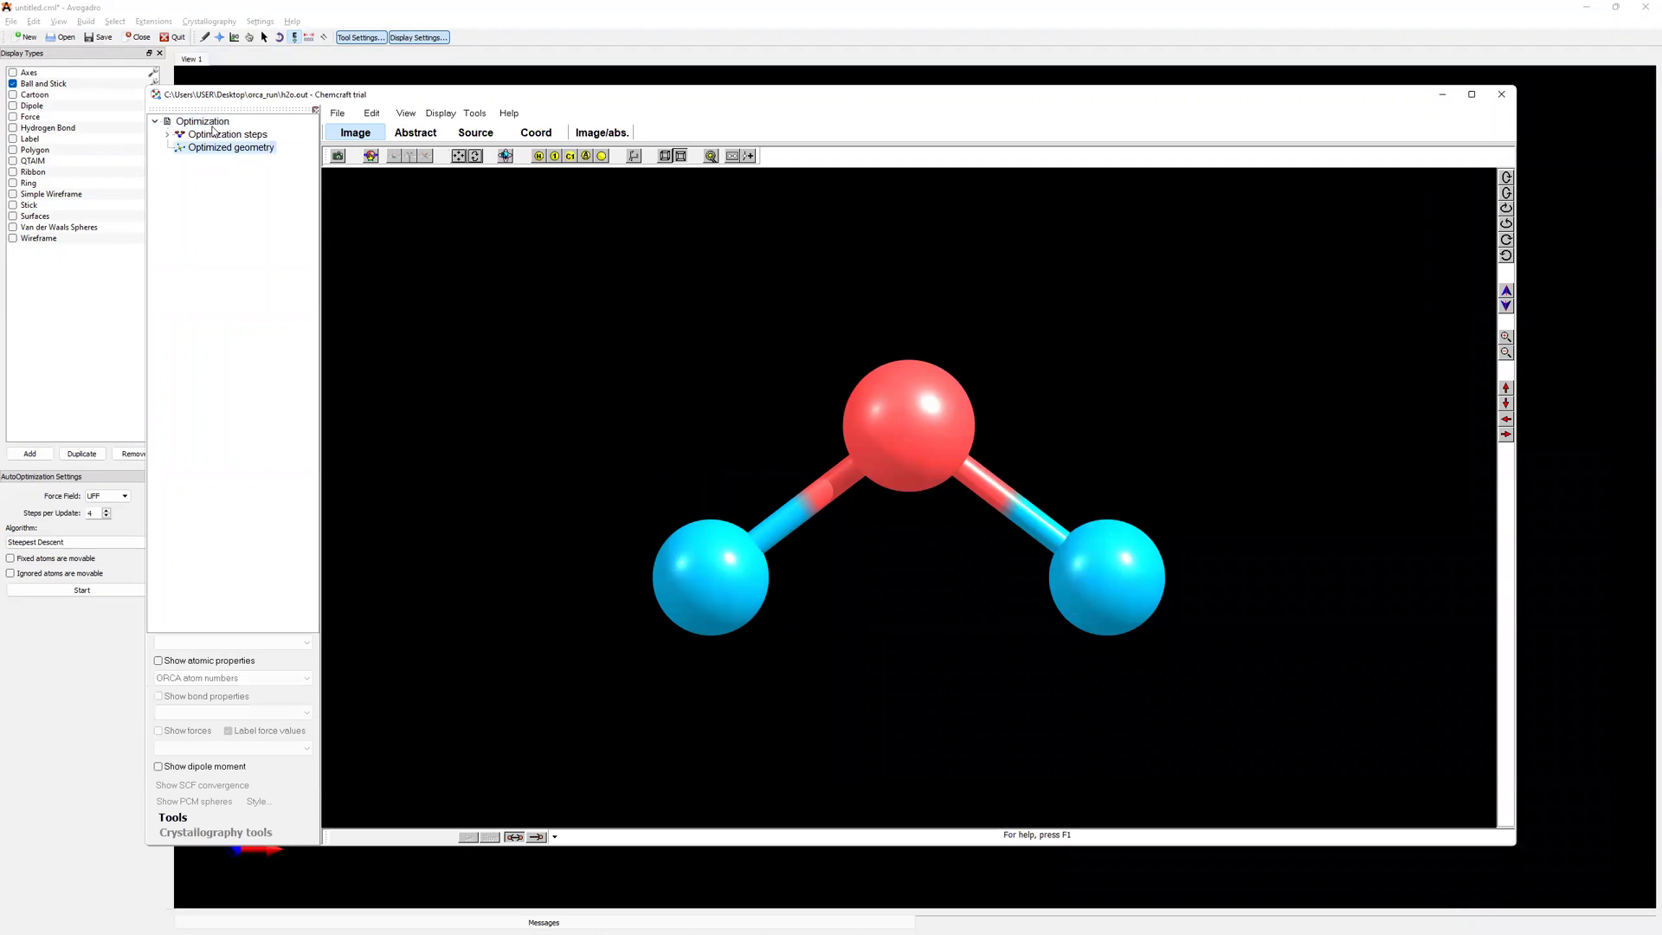
{"action": "double_click", "coordinate": [214, 132]}
{"action": "left_click", "coordinate": [229, 149]}
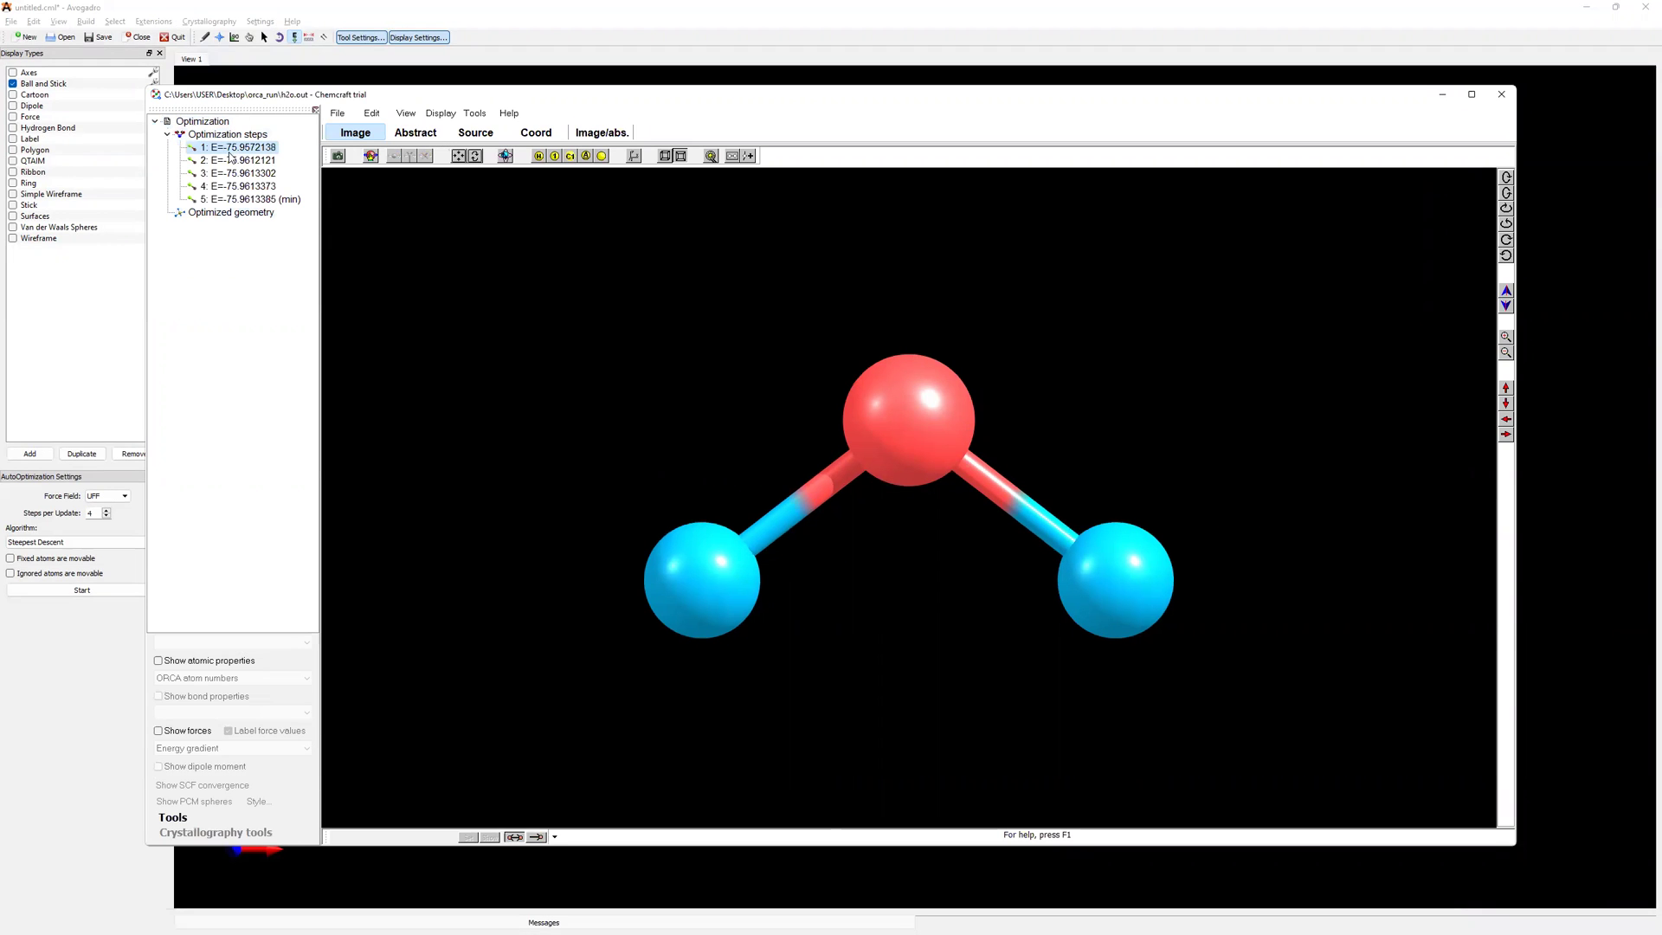
{"action": "key", "text": "Down"}
{"action": "key", "text": "Down"}
{"action": "key", "text": "Down"}
{"action": "key", "text": "Down"}
{"action": "key", "text": "Down"}
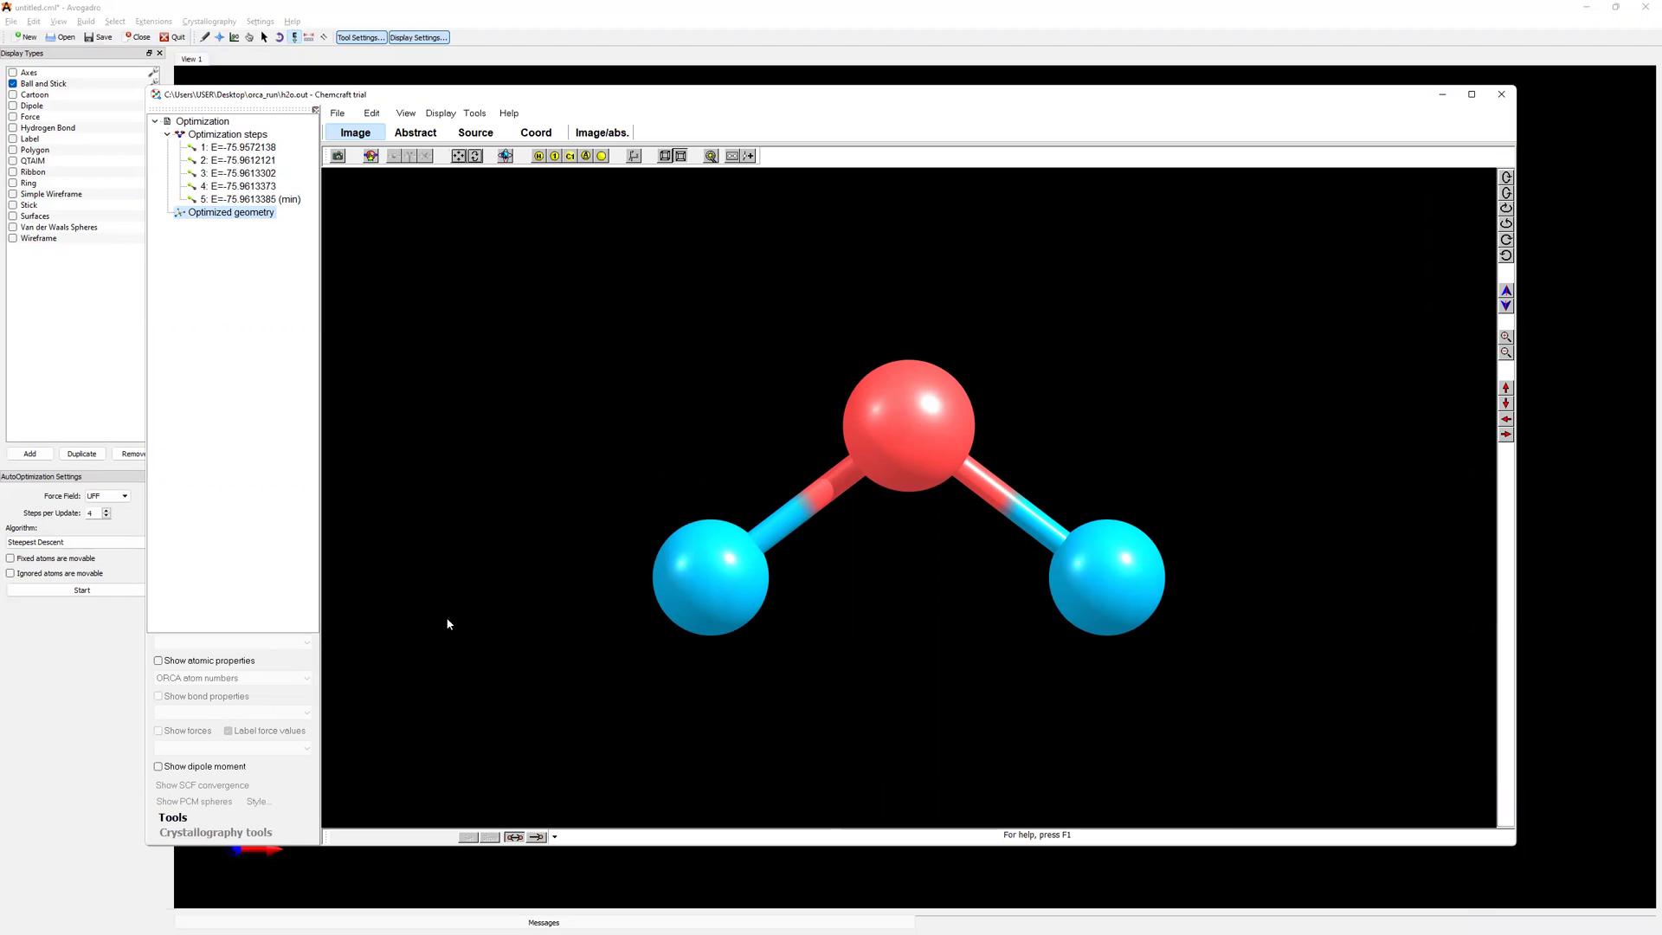
{"action": "left_click", "coordinate": [182, 822]}
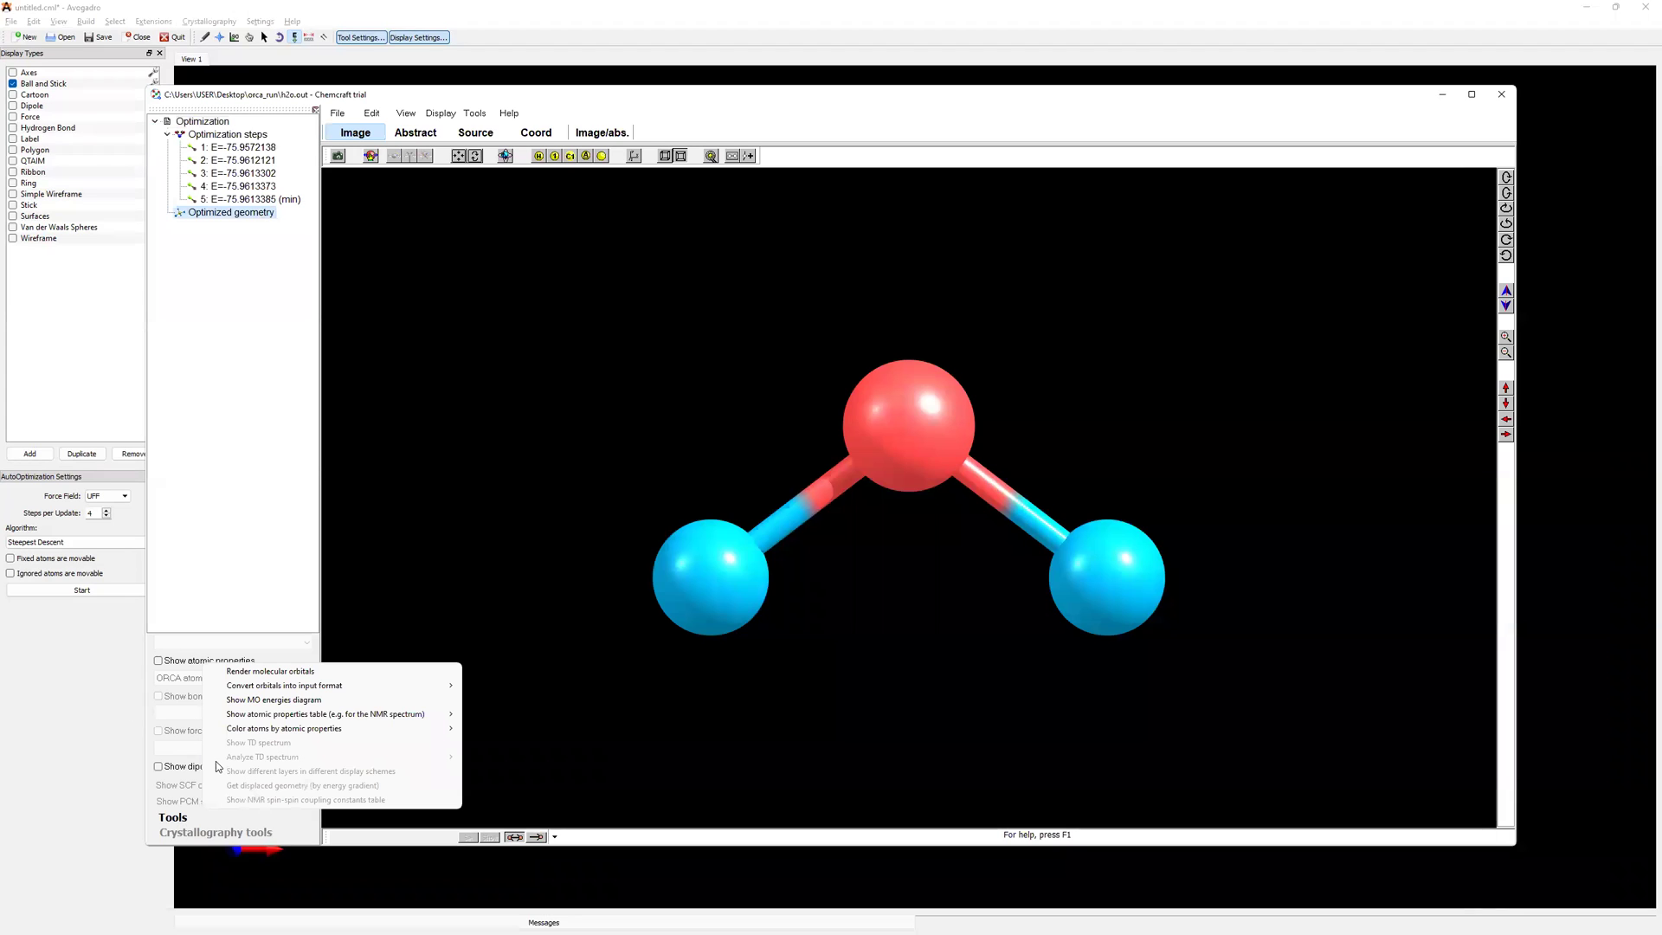
Choose Render molecular orbitals and tick orbitals 4, 5, 6 and 7
{"action": "left_click", "coordinate": [288, 674]}
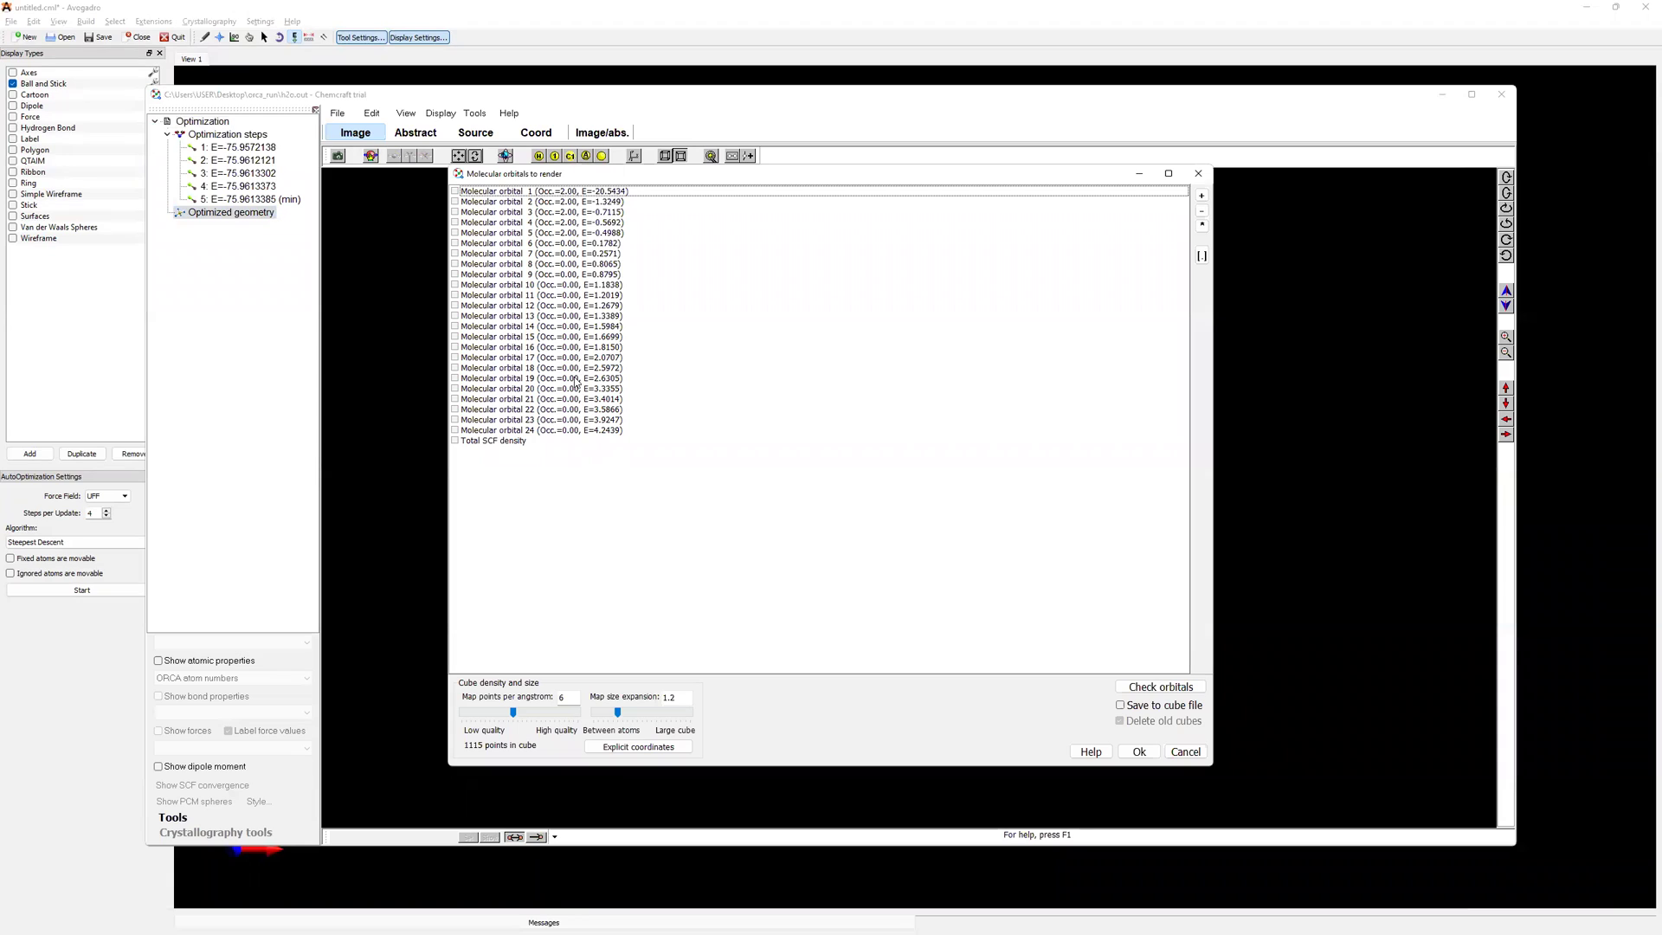
{"action": "left_click", "coordinate": [456, 224]}
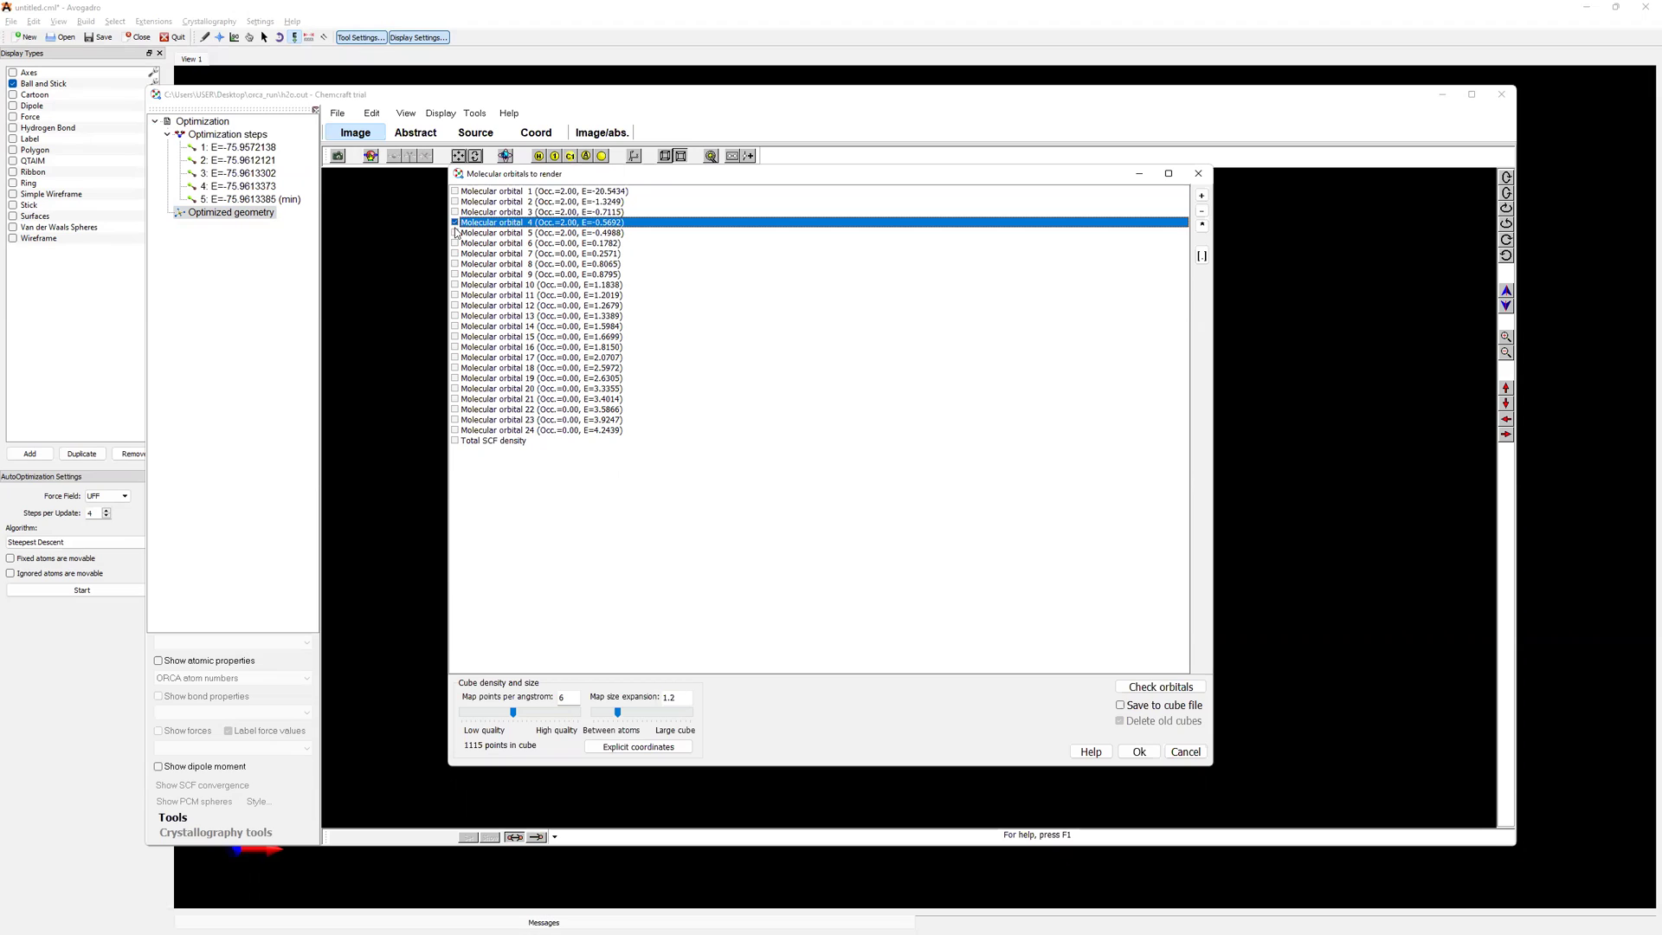
{"action": "left_click", "coordinate": [456, 233]}
{"action": "left_click", "coordinate": [455, 243]}
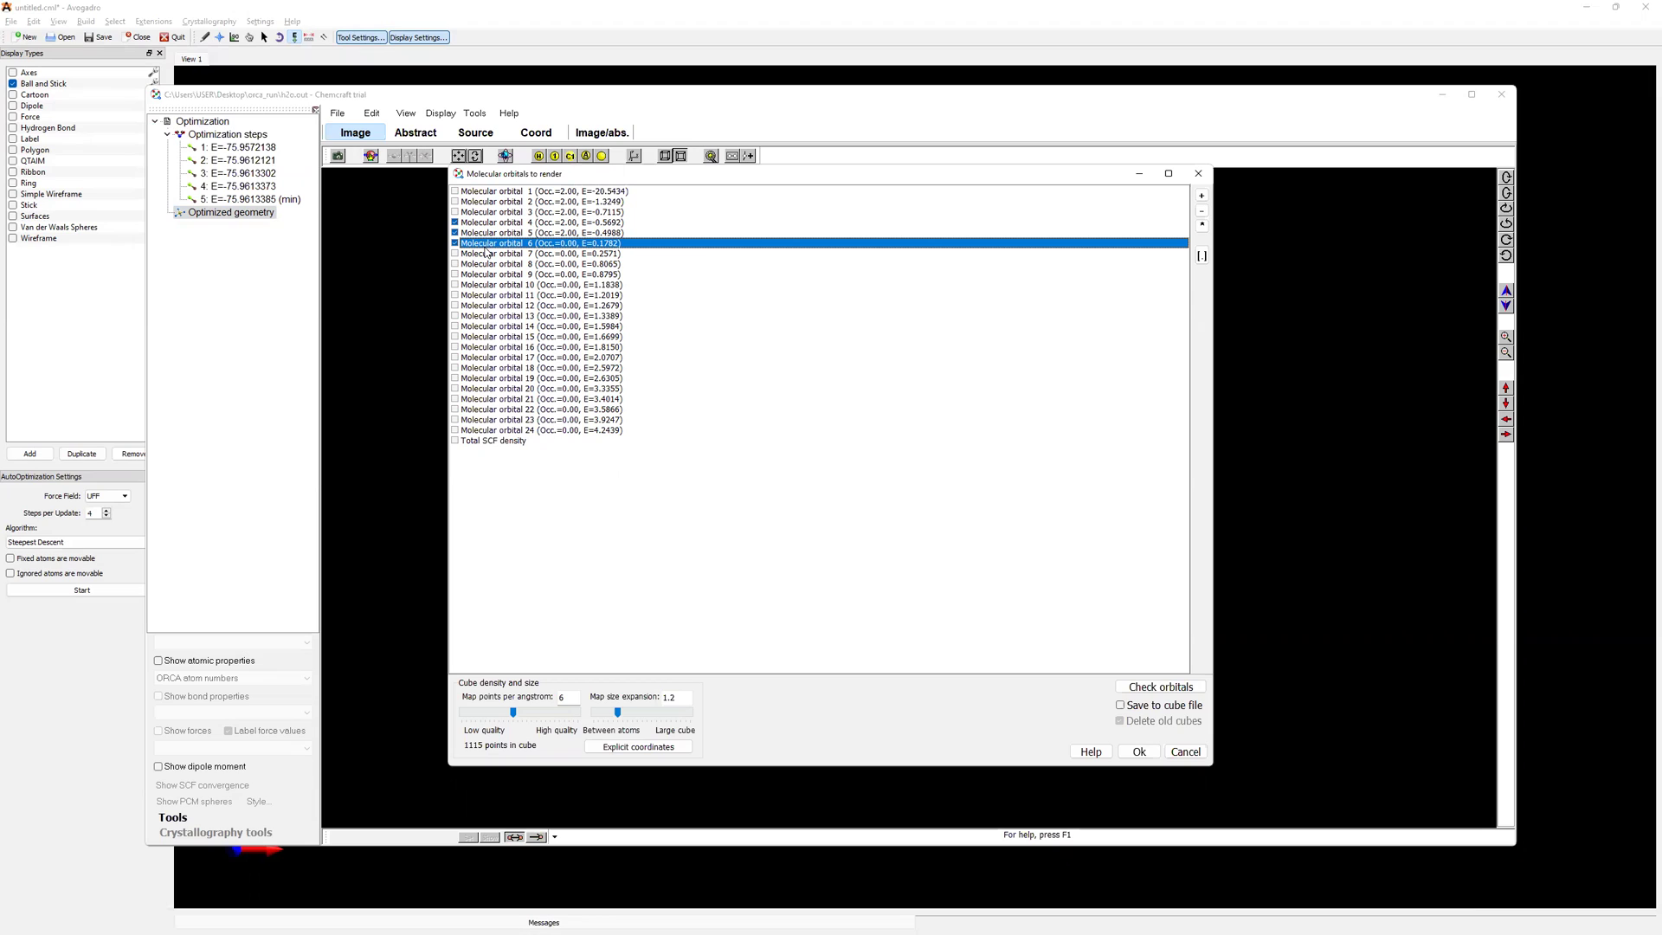
{"action": "left_click", "coordinate": [455, 255]}
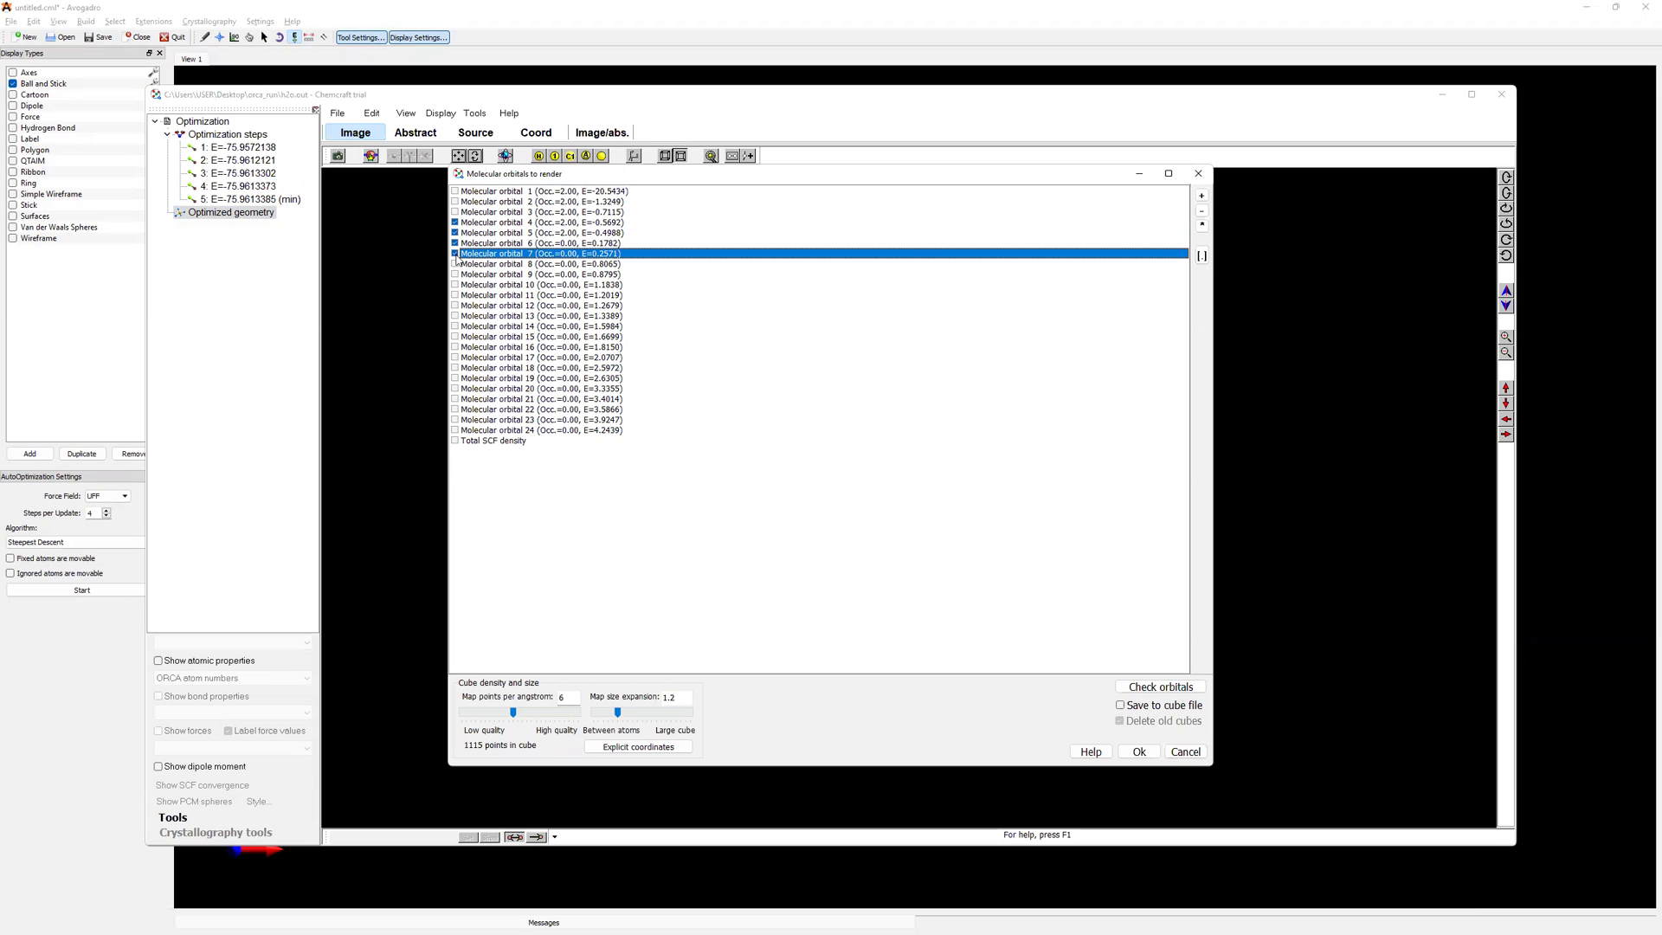
{"action": "left_click", "coordinate": [455, 244]}
Generate the chosen orbitals and show the isosurface of molecular orbital 5, the HOMO
{"action": "left_click", "coordinate": [1140, 751]}
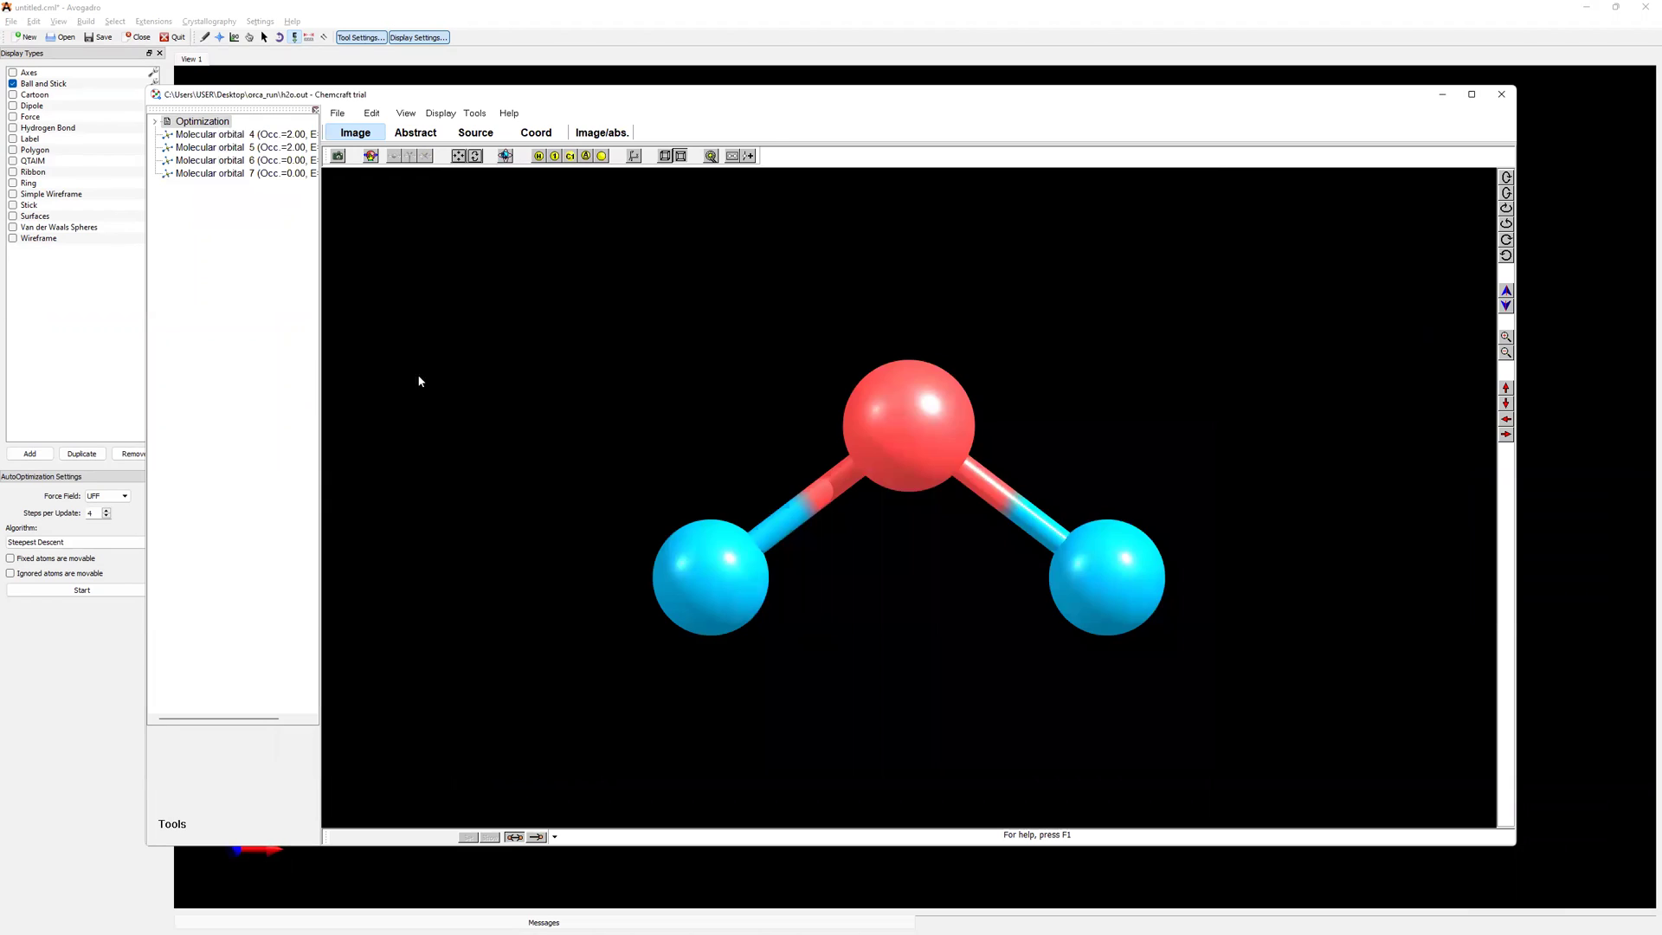
{"action": "left_click", "coordinate": [229, 135]}
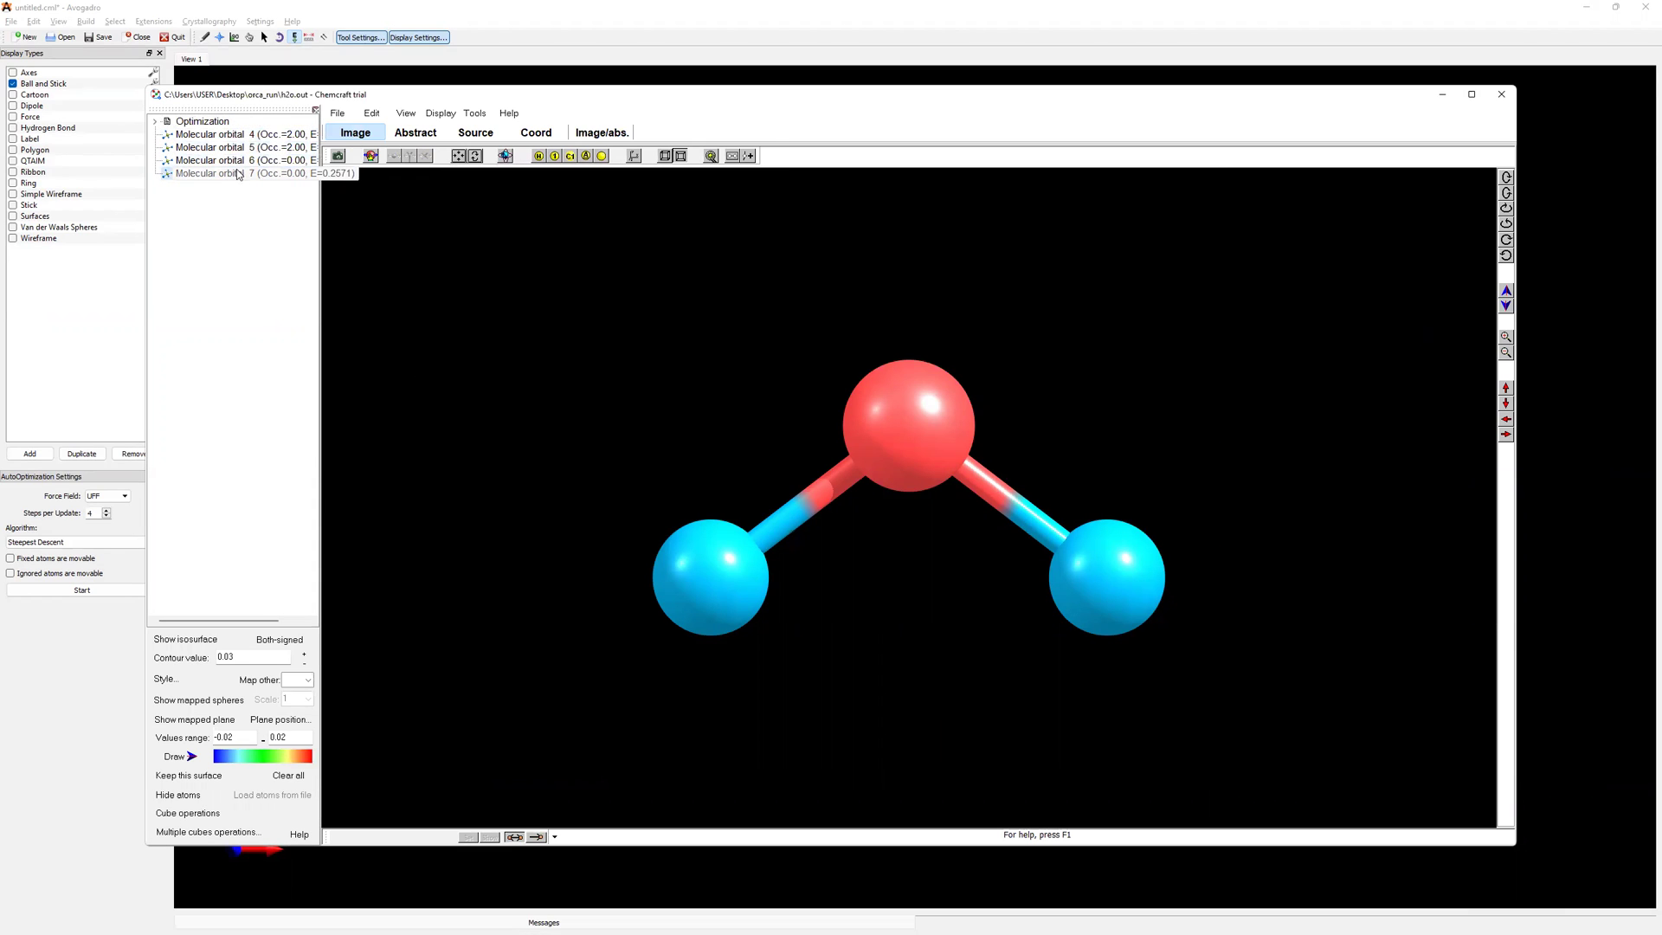
{"action": "left_click", "coordinate": [239, 172]}
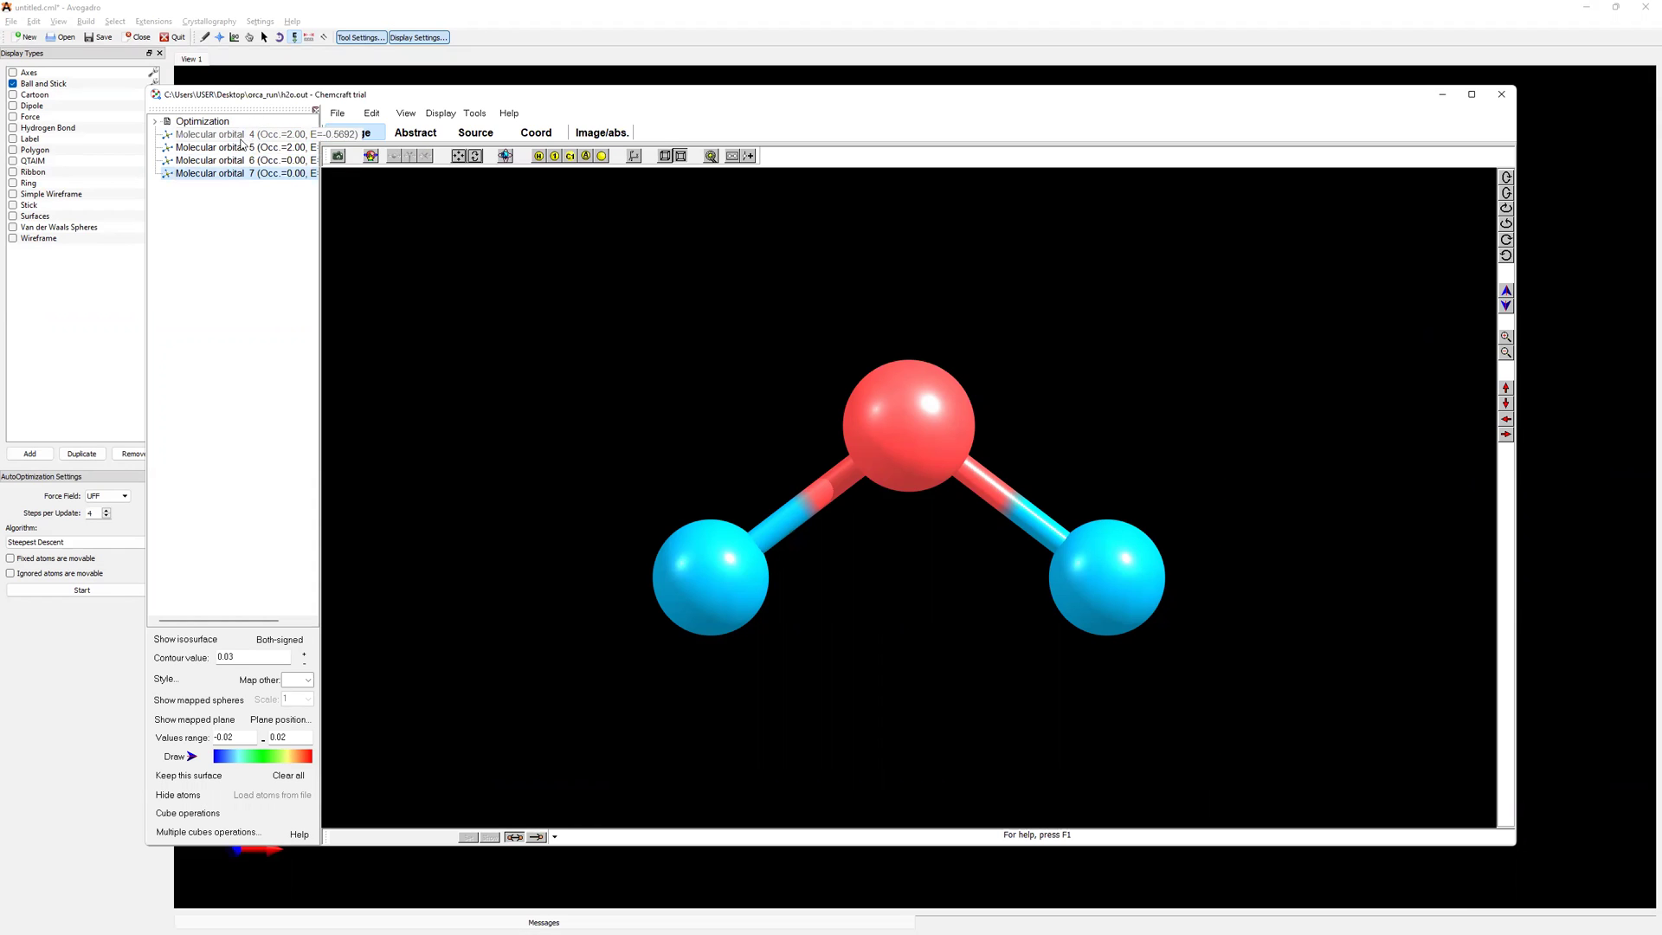
{"action": "left_click", "coordinate": [232, 149]}
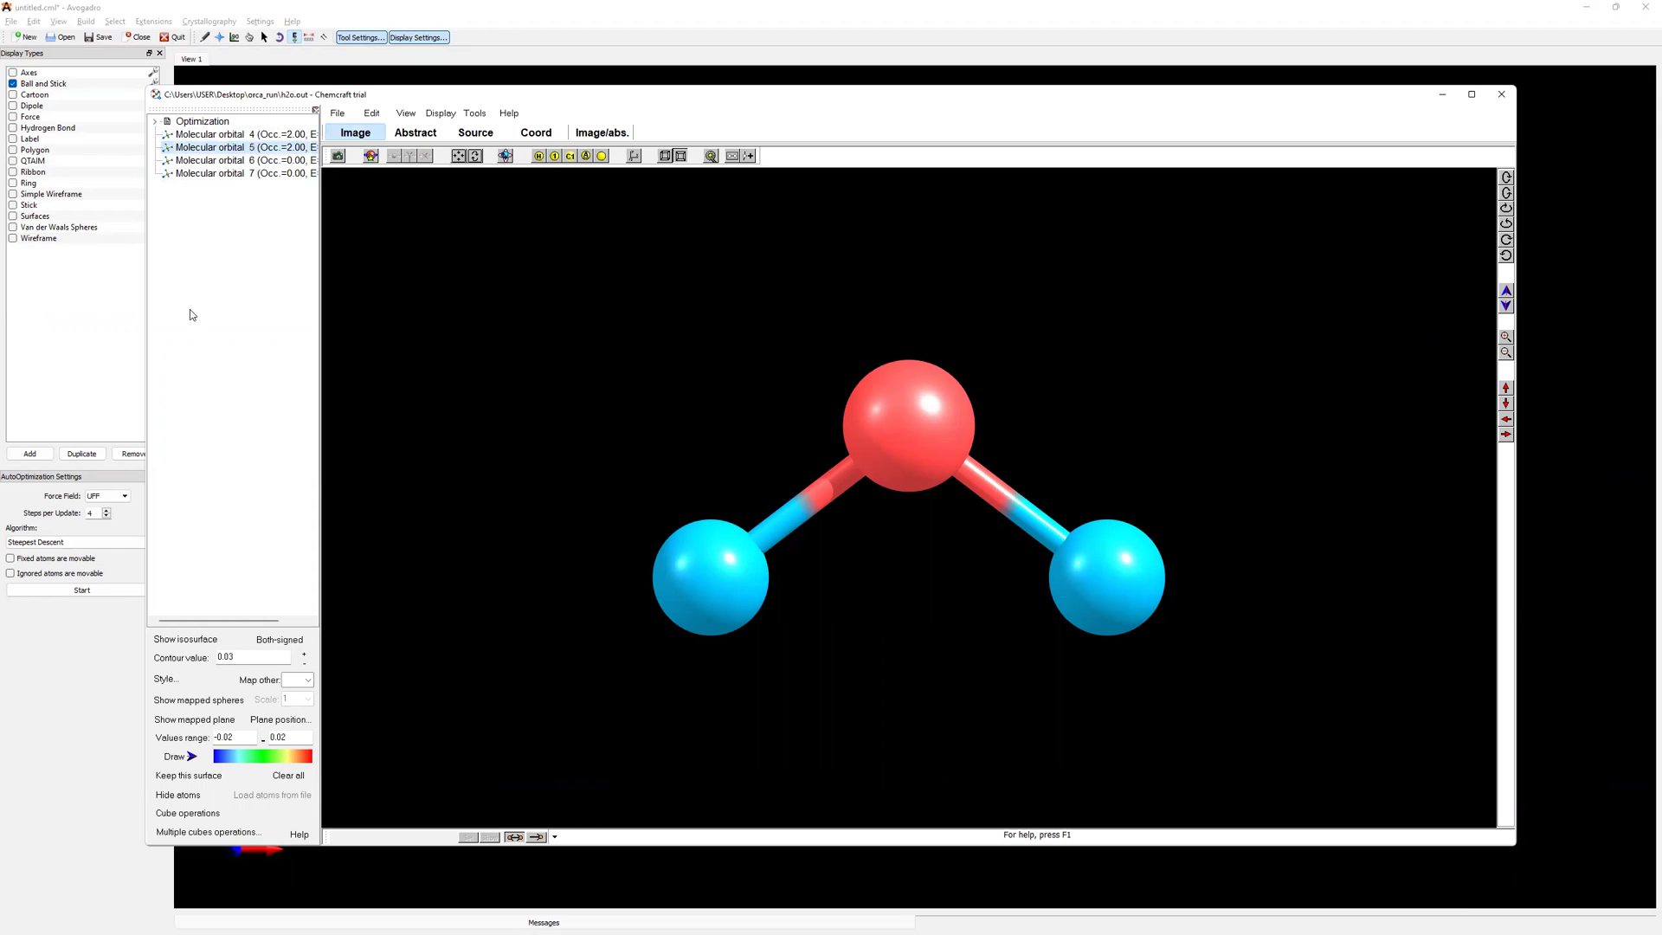
{"action": "left_click", "coordinate": [185, 641]}
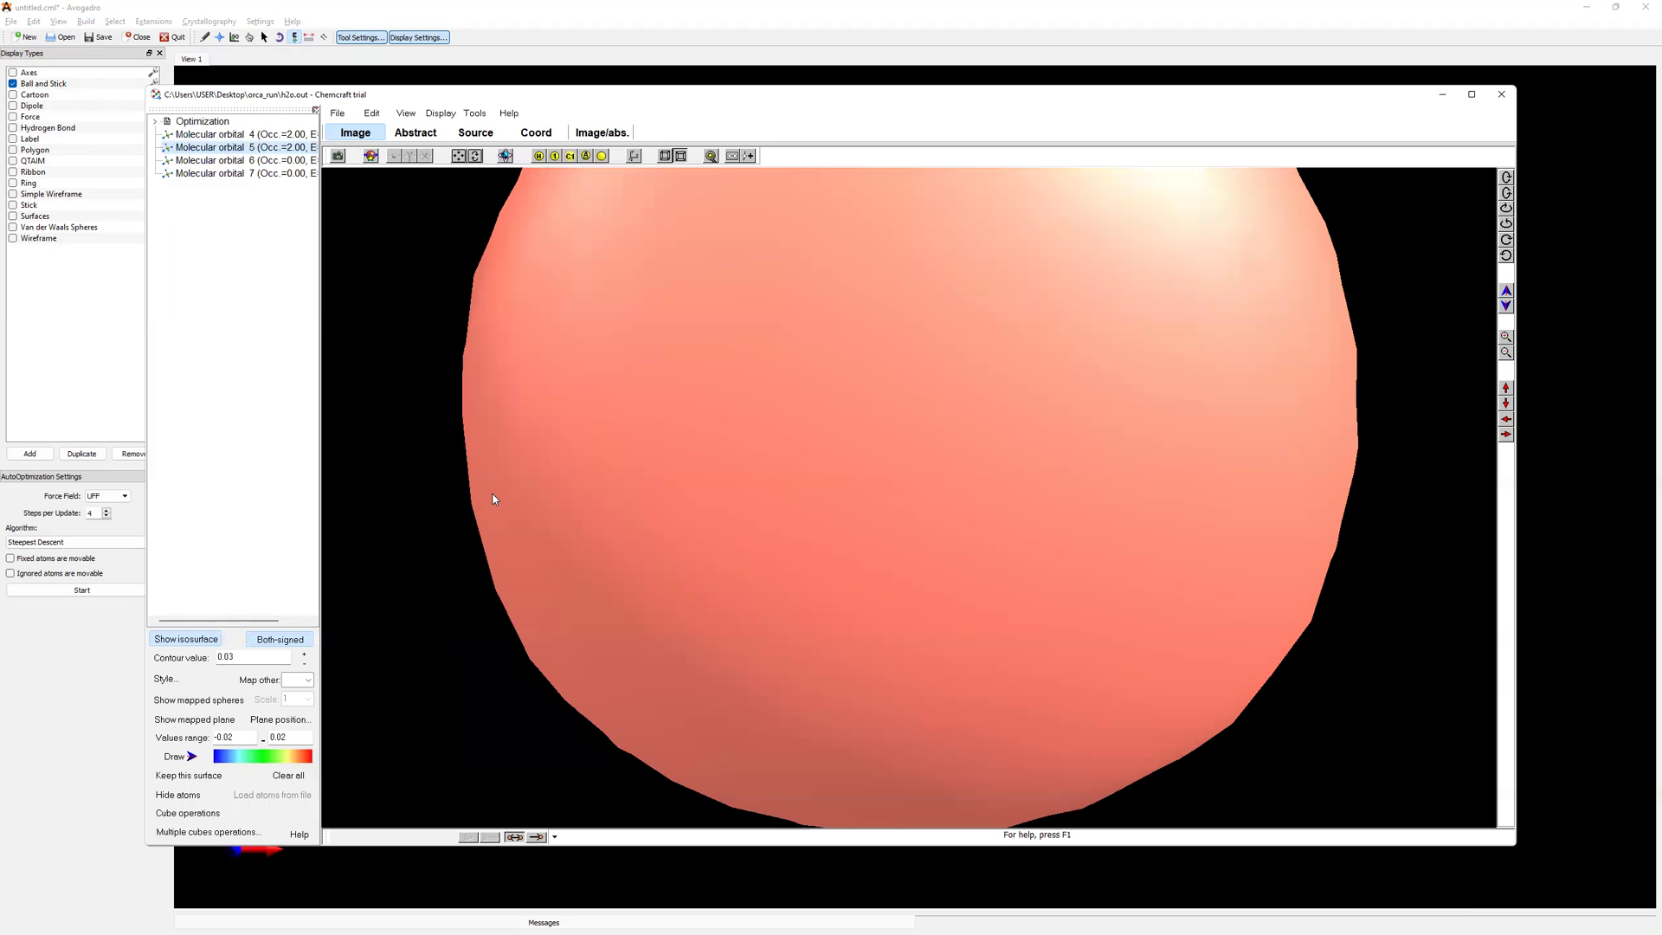
Zoom and rotate the view so the HOMO's two lobes sit diagonally
{"action": "scroll", "coordinate": [494, 499], "scroll_direction": "down", "scroll_amount": 2}
{"action": "left_click_drag", "start_coordinate": [445, 557], "coordinate": [521, 494]}
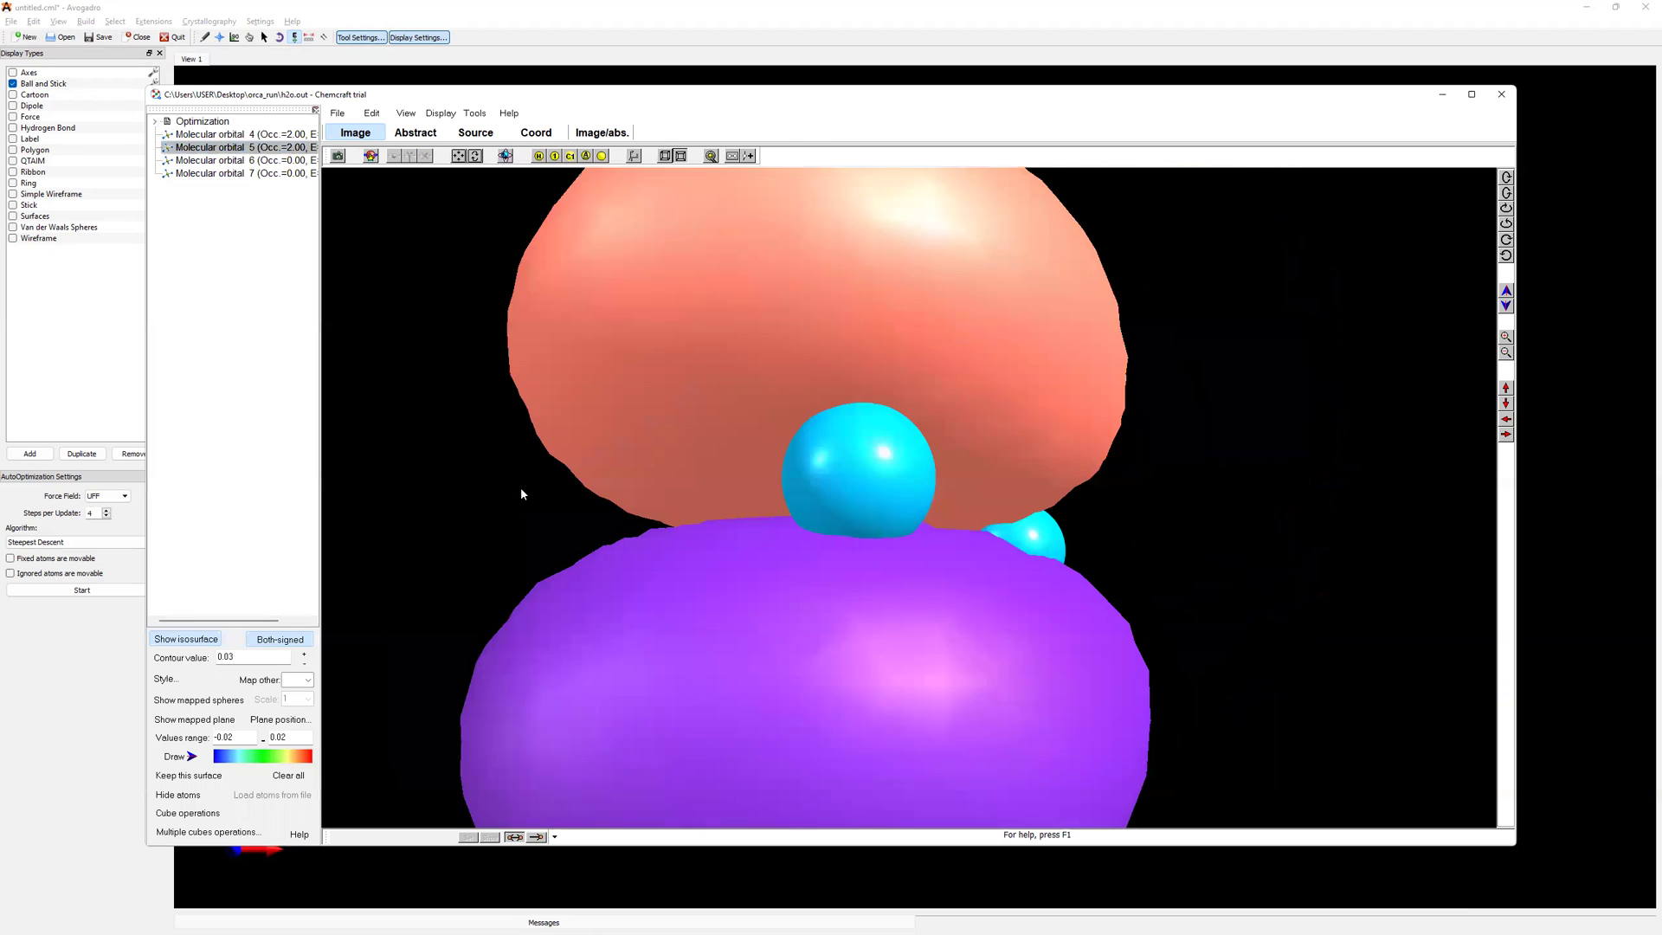
{"action": "scroll", "coordinate": [520, 505], "scroll_direction": "up", "scroll_amount": 3}
{"action": "scroll", "coordinate": [728, 477], "scroll_direction": "down", "scroll_amount": 5}
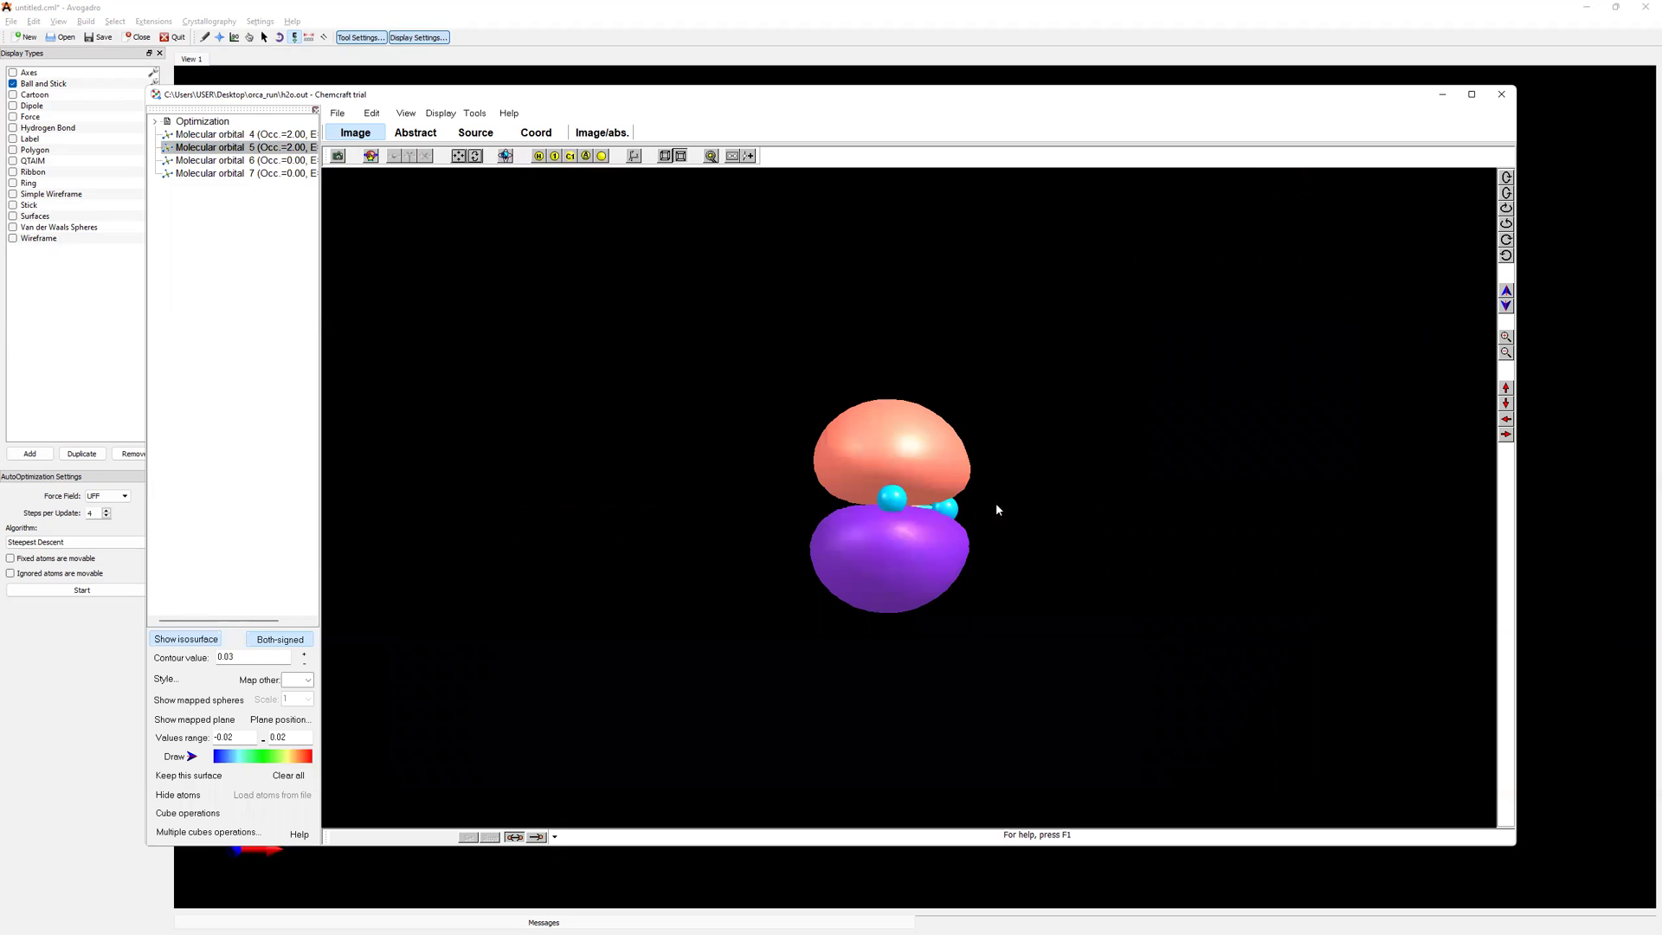
{"action": "left_click_drag", "start_coordinate": [981, 499], "coordinate": [759, 493]}
Show molecular orbital 6 (LUMO) at contour 0.03 and rotate to examine its shell
{"action": "left_click", "coordinate": [268, 161]}
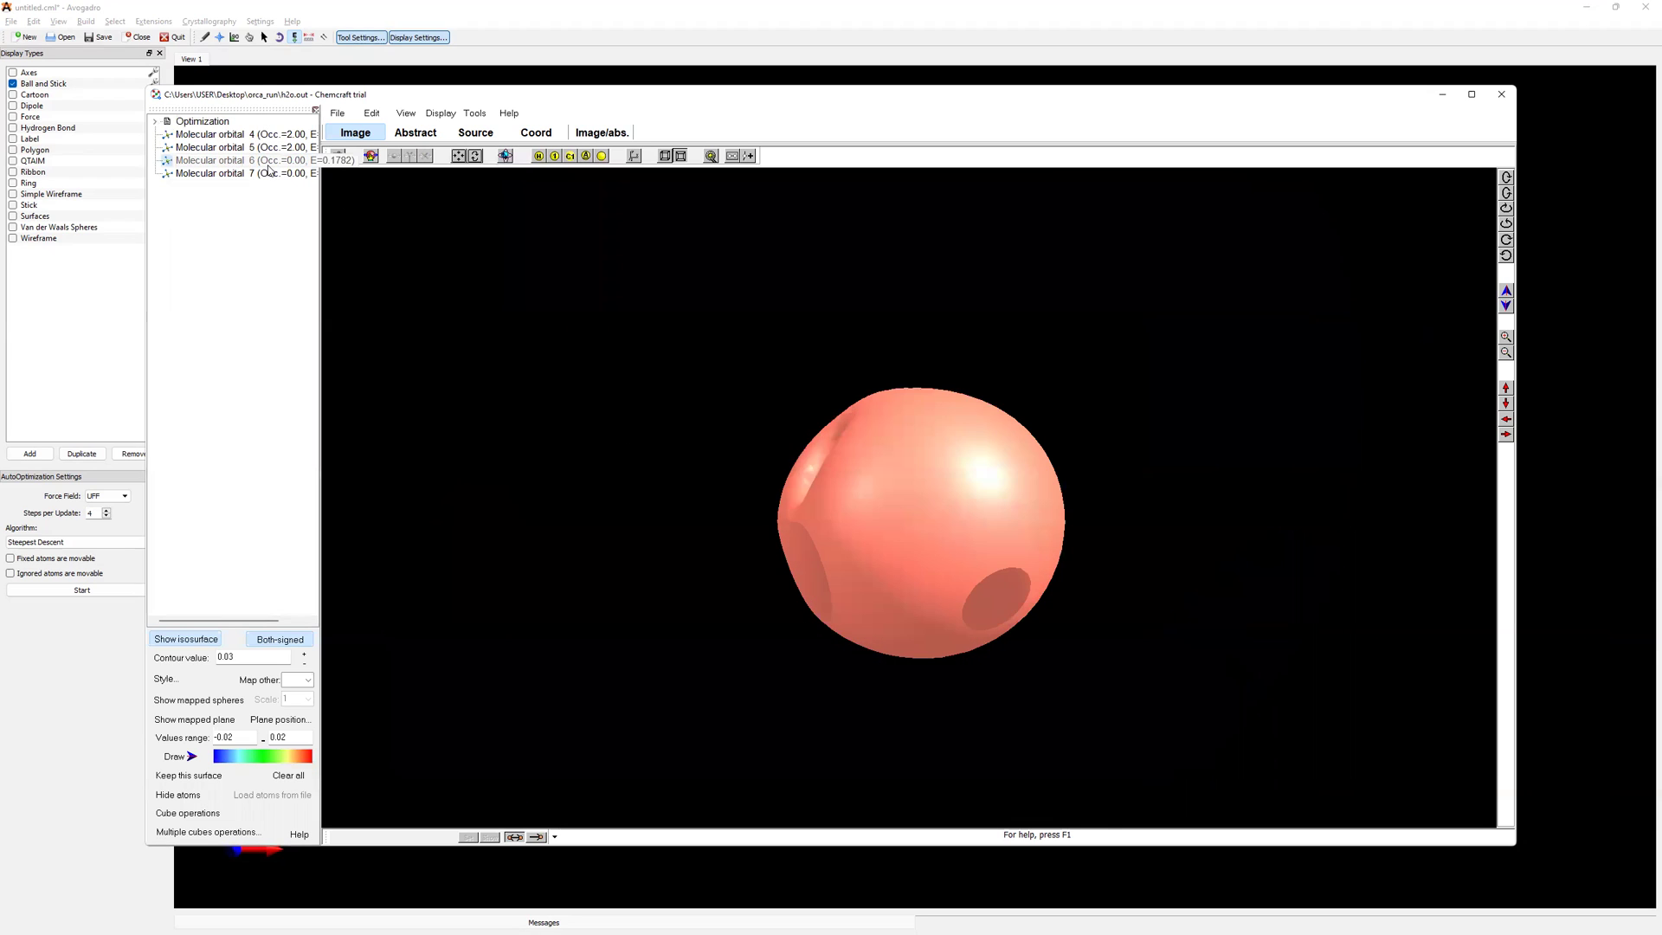
{"action": "left_click_drag", "start_coordinate": [904, 424], "coordinate": [1002, 347]}
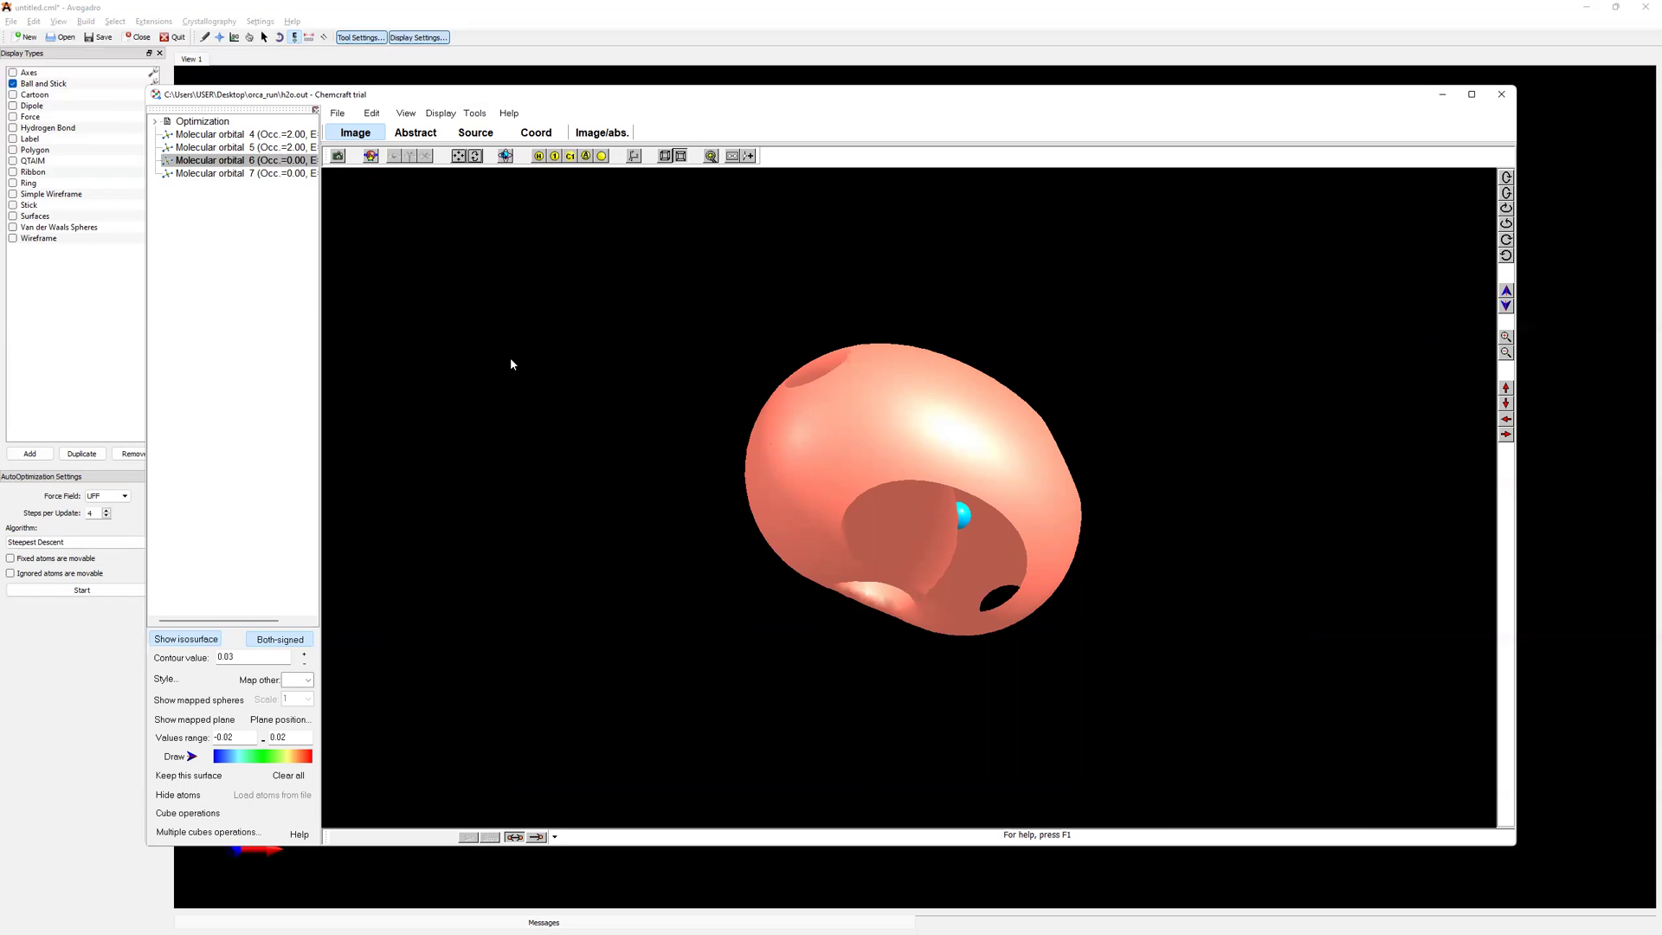
{"action": "left_click_drag", "start_coordinate": [605, 345], "coordinate": [796, 390]}
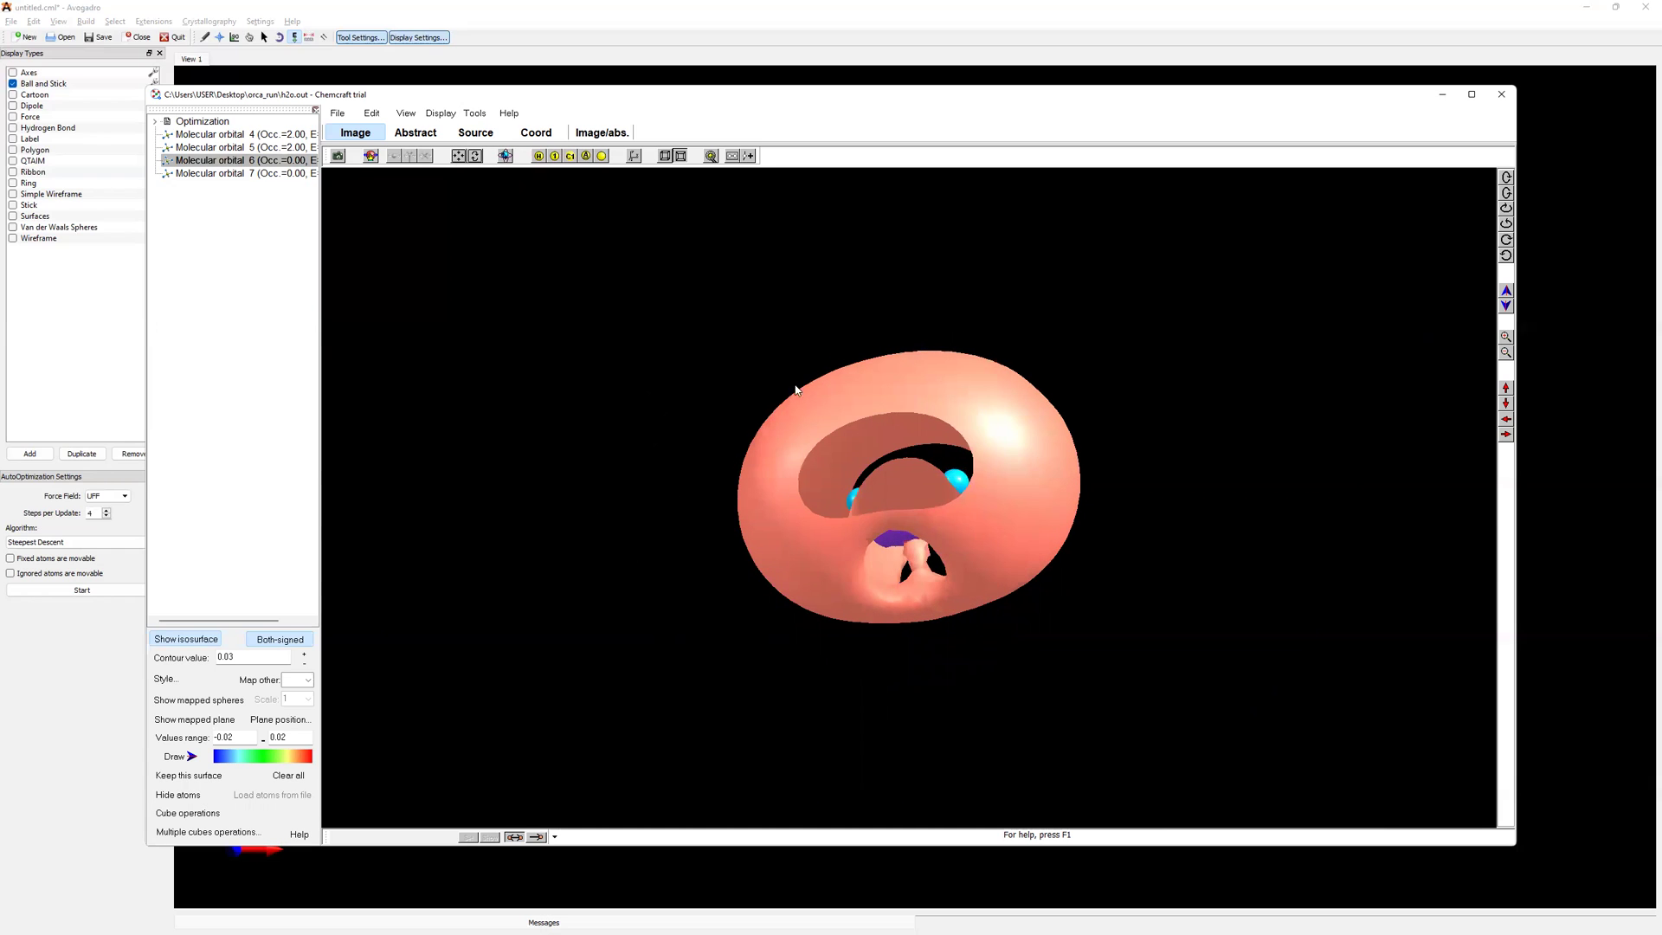
{"action": "left_click_drag", "start_coordinate": [887, 318], "coordinate": [738, 368]}
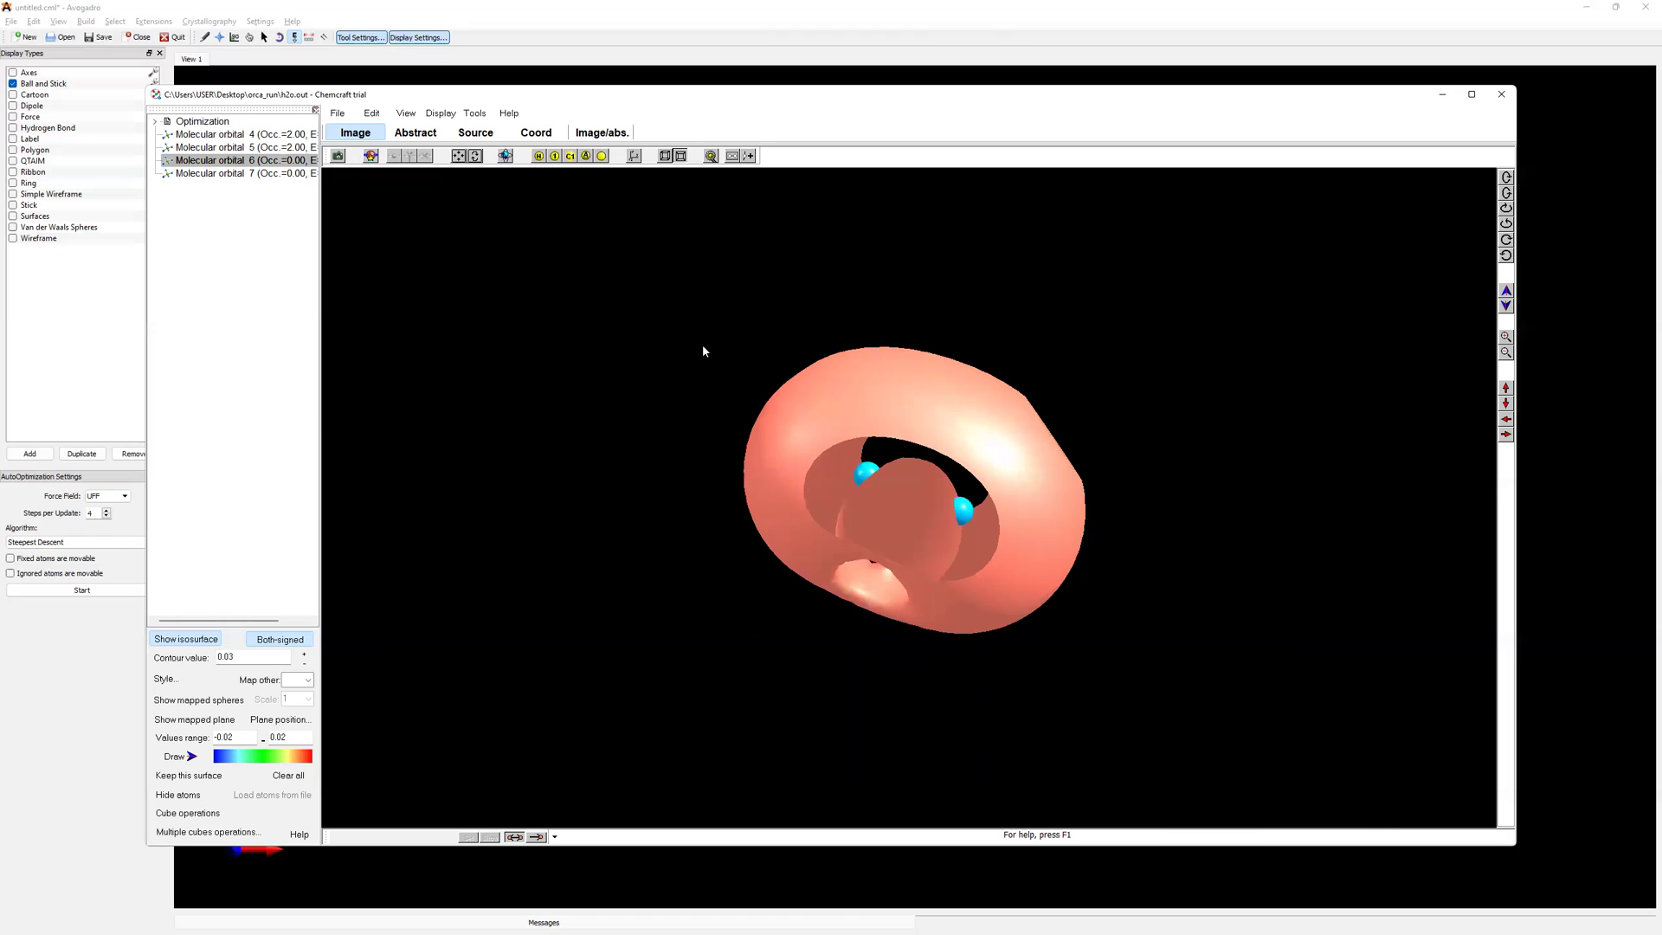